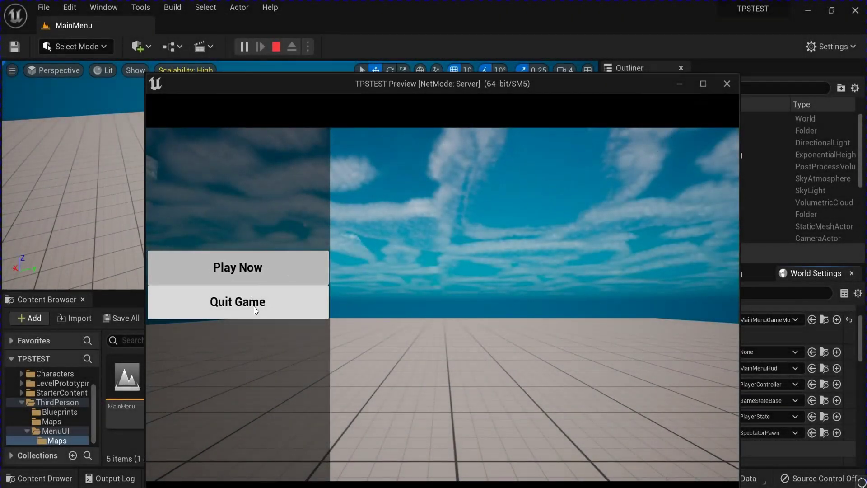
Step: Quit the running menu preview and create a MenuUI folder inside ThirdPerson
{"action": "left_click", "coordinate": [254, 306]}
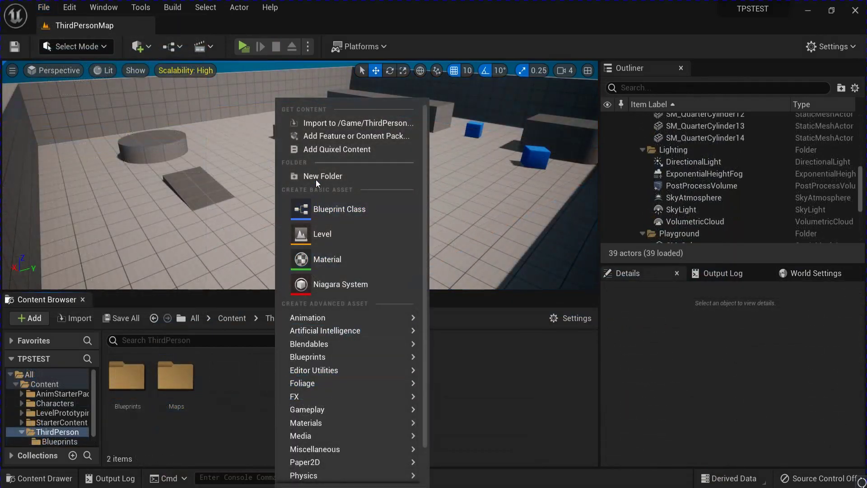
{"action": "left_click", "coordinate": [316, 179]}
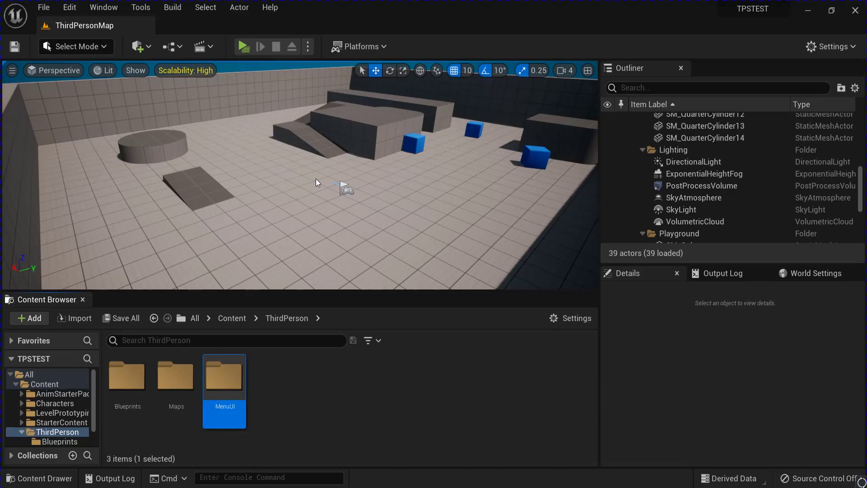
{"action": "key", "text": "Return"}
Step: Add a Maps subfolder in MenuUI and create a new MainMenu level inside it
{"action": "right_click", "coordinate": [168, 384]}
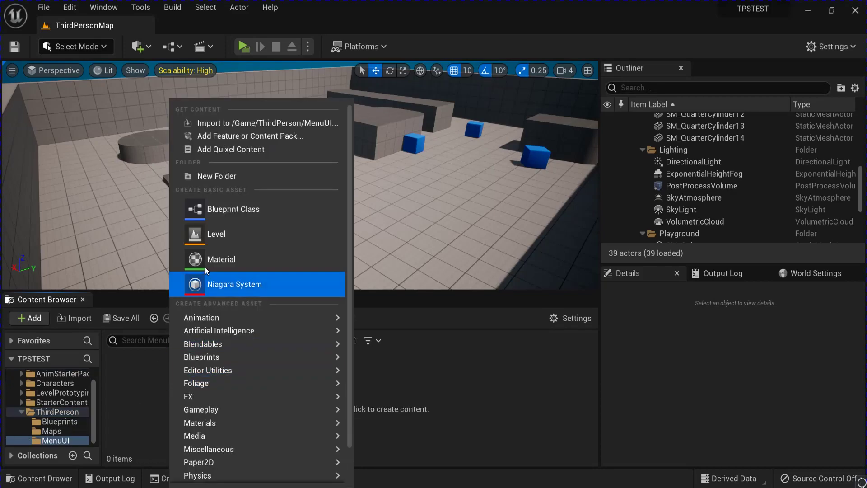
{"action": "left_click", "coordinate": [209, 177]}
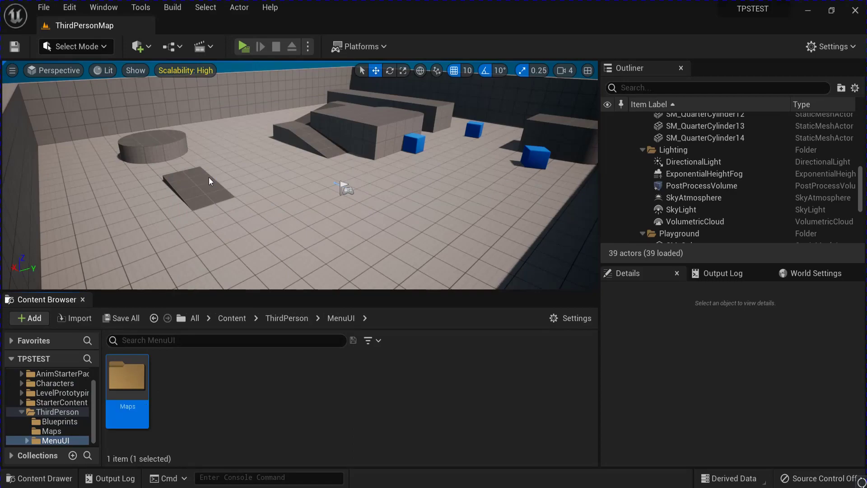
{"action": "key", "text": "Return"}
{"action": "right_click", "coordinate": [152, 397]}
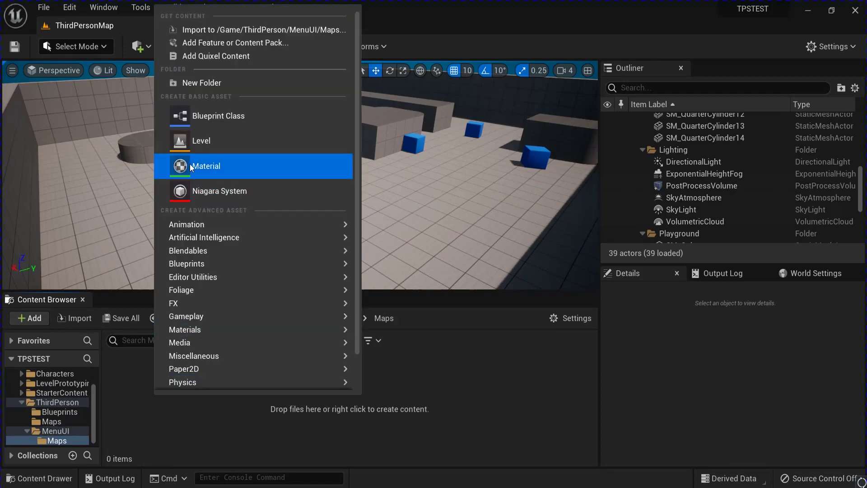
{"action": "left_click", "coordinate": [191, 144]}
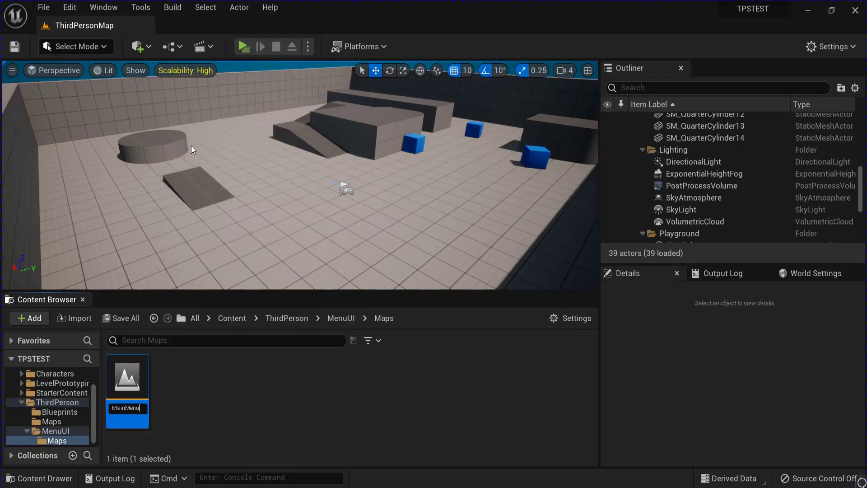
Step: Create a Blueprint class with HUD as its parent, named MainMenuHud, in the Maps folder
{"action": "left_click", "coordinate": [167, 397]}
{"action": "right_click", "coordinate": [167, 397]}
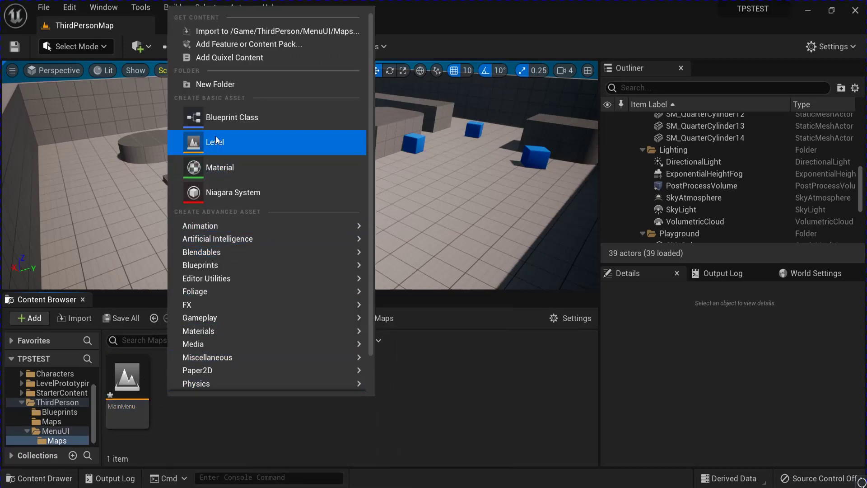
{"action": "left_click", "coordinate": [221, 119]}
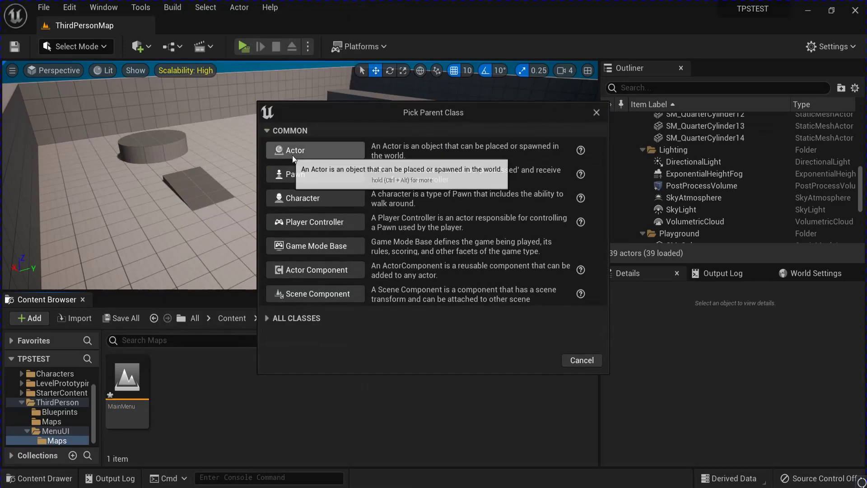
{"action": "left_click", "coordinate": [272, 322]}
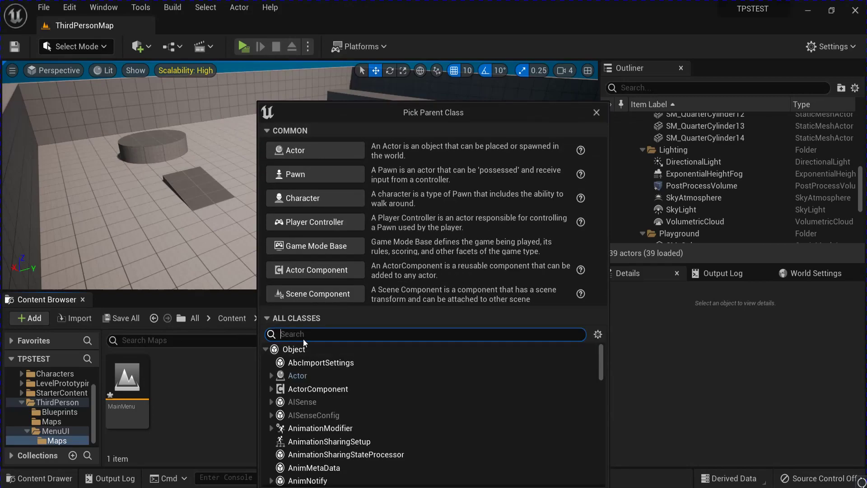
{"action": "type", "text": "hud"}
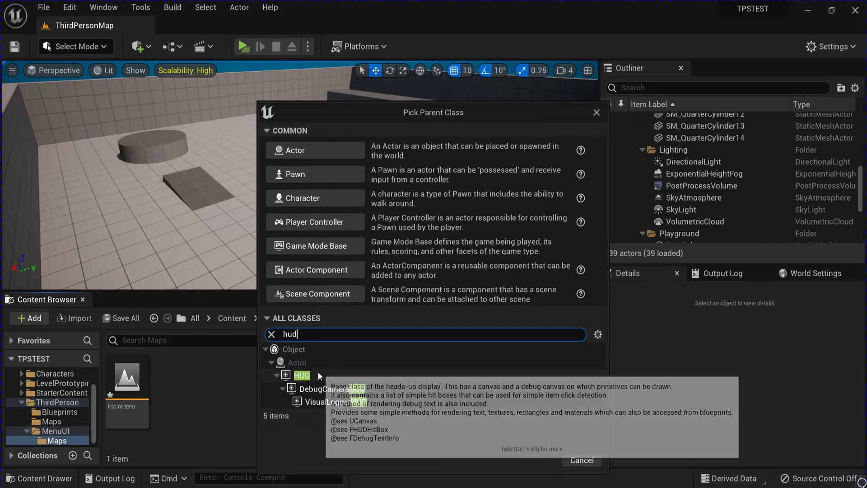
{"action": "left_click", "coordinate": [318, 375]}
{"action": "left_click", "coordinate": [533, 461]}
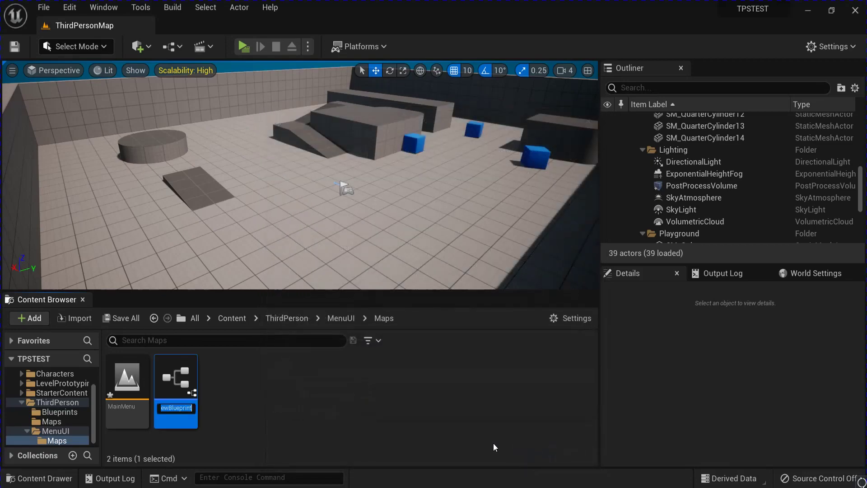
{"action": "type", "text": "MainMenuH"}
{"action": "type", "text": "ud"}
{"action": "key", "text": "Return"}
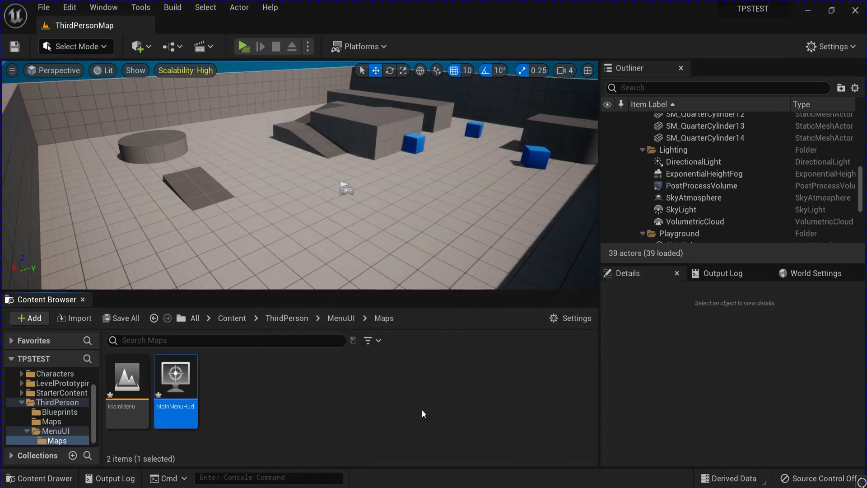
Step: Create a UserWidget-based Widget Blueprint named MainMenuScreen
{"action": "right_click", "coordinate": [242, 410]}
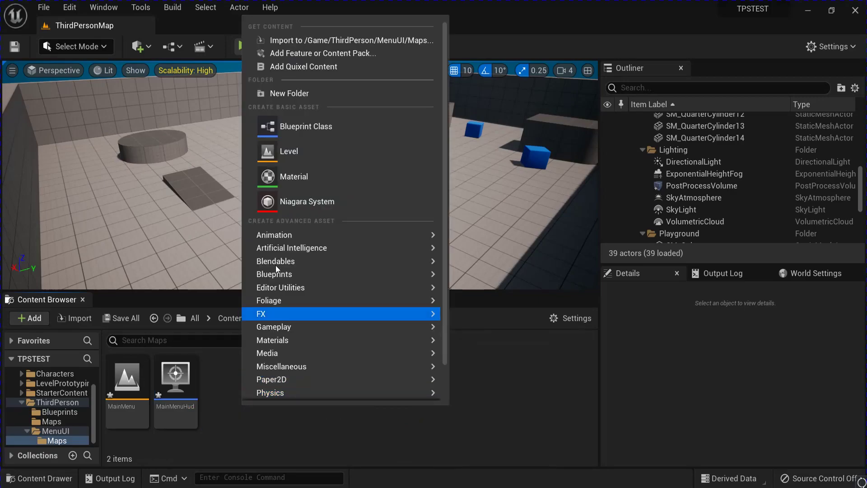
{"action": "scroll", "coordinate": [290, 289], "scroll_direction": "down", "scroll_amount": 1}
{"action": "mouse_move", "coordinate": [302, 393]}
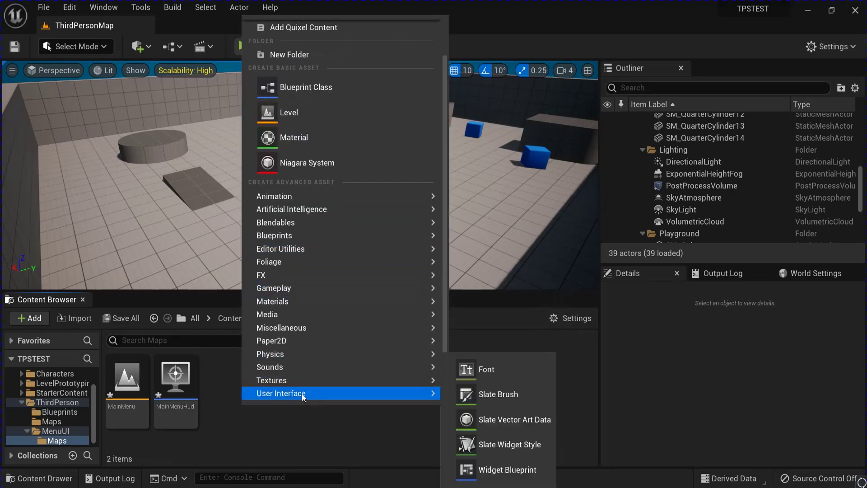
{"action": "left_click", "coordinate": [494, 469]}
{"action": "left_click", "coordinate": [314, 212]}
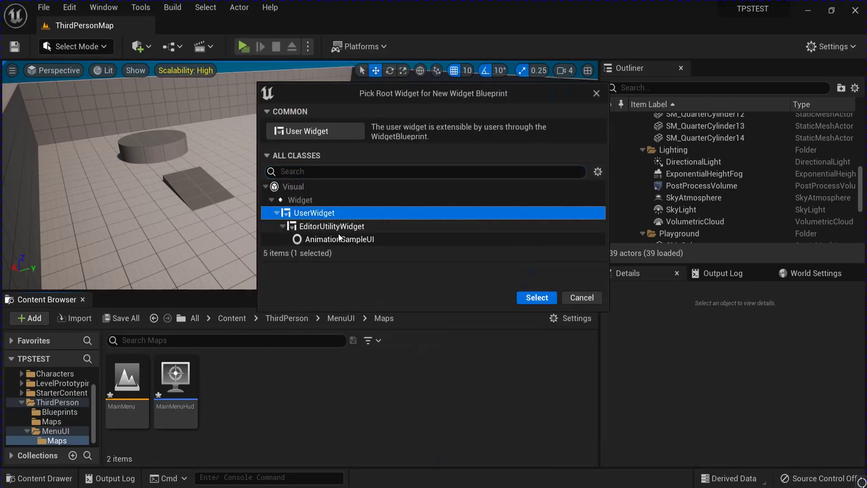
{"action": "left_click", "coordinate": [528, 300]}
{"action": "type", "text": "MainMenuS"}
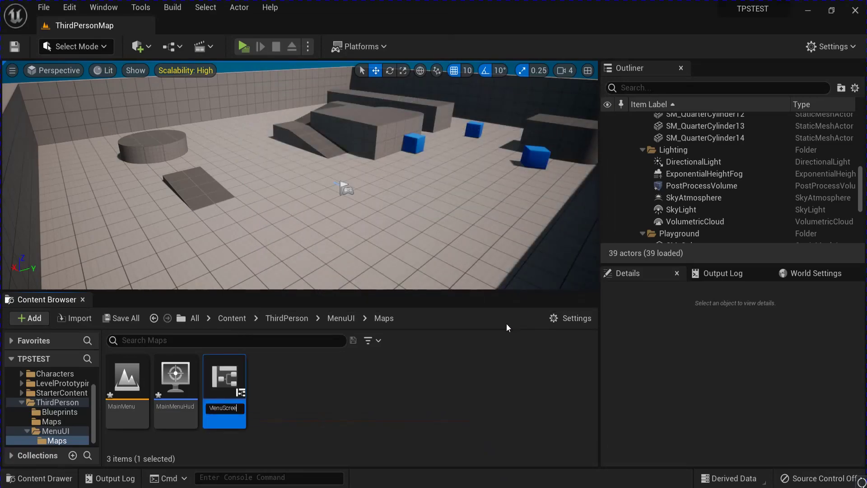
{"action": "key", "text": "Return"}
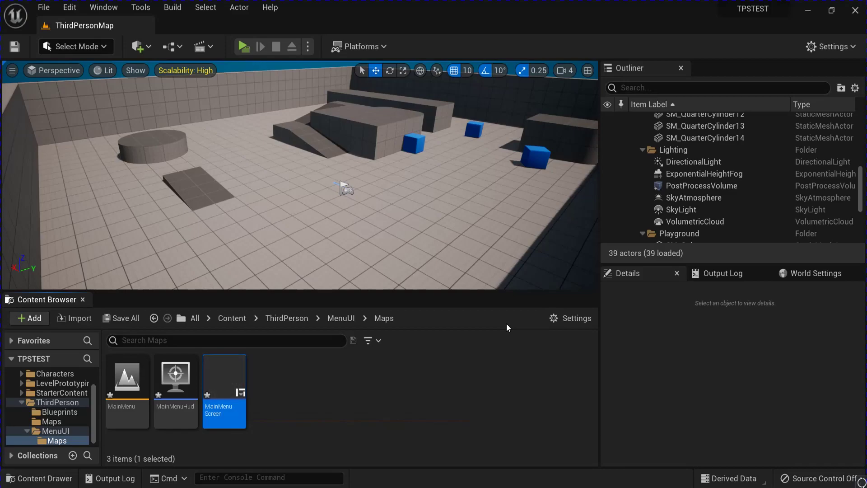
Step: Create a second UserWidget-based Widget Blueprint named MainMenuBar
{"action": "right_click", "coordinate": [292, 391]}
{"action": "mouse_move", "coordinate": [344, 476]}
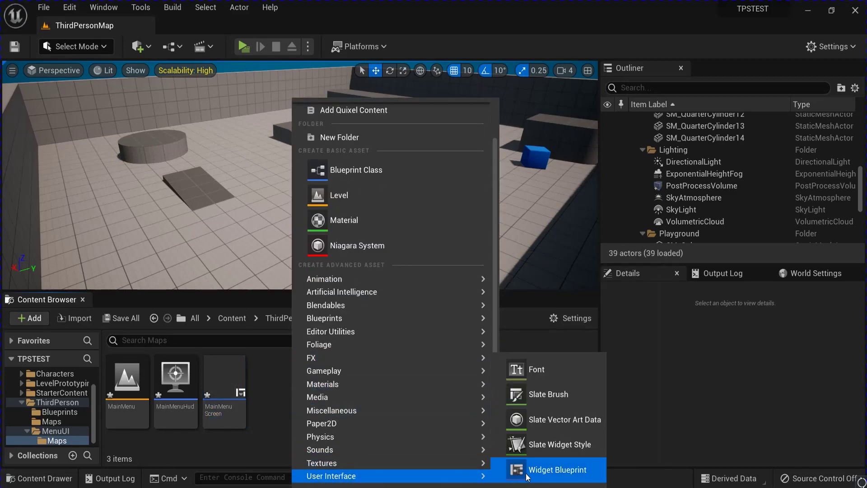
{"action": "left_click", "coordinate": [527, 477]}
{"action": "left_click", "coordinate": [312, 213]}
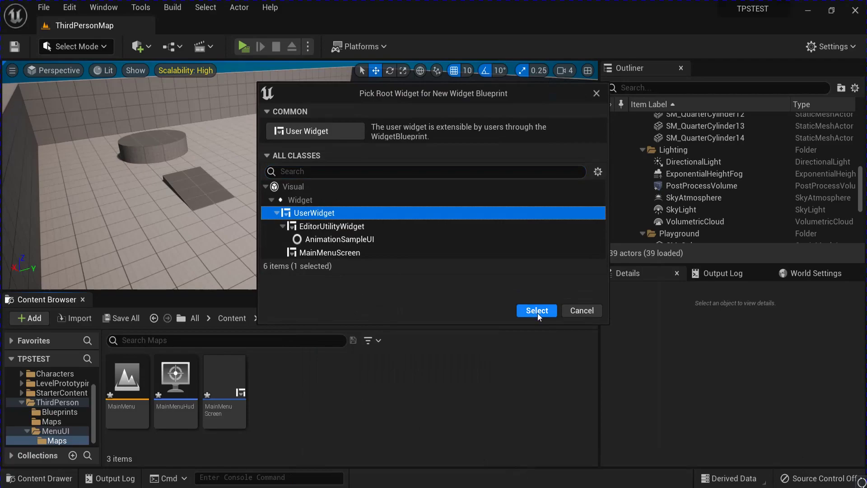
{"action": "left_click", "coordinate": [536, 311]}
{"action": "type", "text": "MainMe"}
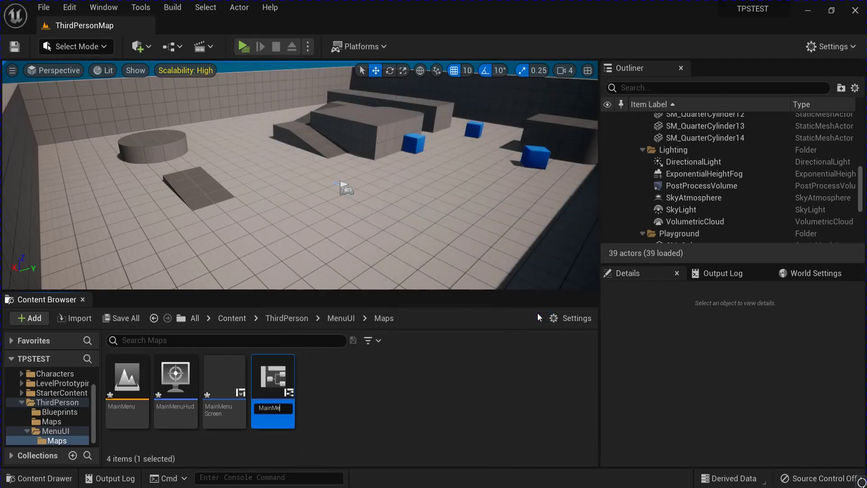
{"action": "type", "text": "nu"}
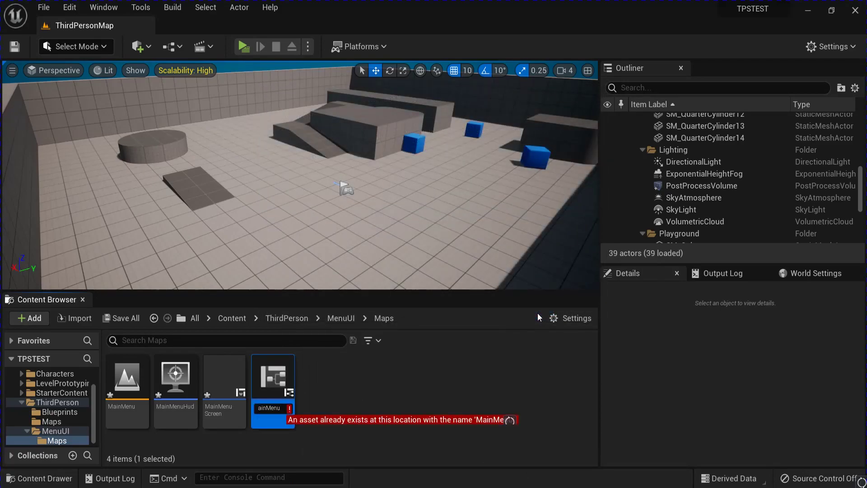
{"action": "type", "text": "Bar"}
{"action": "key", "text": "Return"}
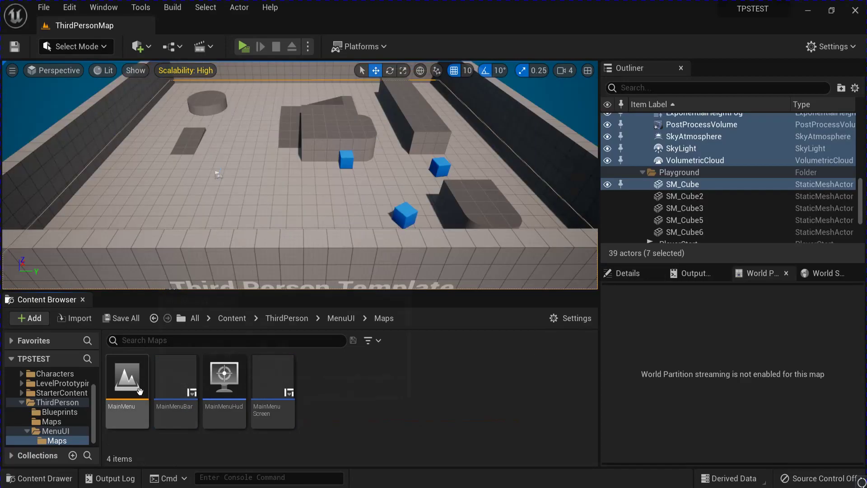
Step: Open the MainMenu level and paste in the copied sky, lighting and SM_Cube floor actors
{"action": "double_click", "coordinate": [127, 382]}
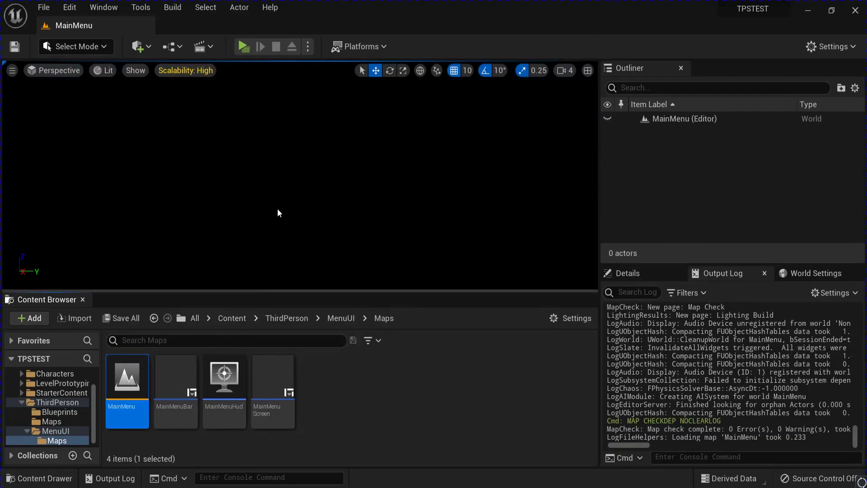
{"action": "left_click", "coordinate": [278, 205]}
{"action": "key", "text": "ctrl+v"}
{"action": "left_click", "coordinate": [642, 271]}
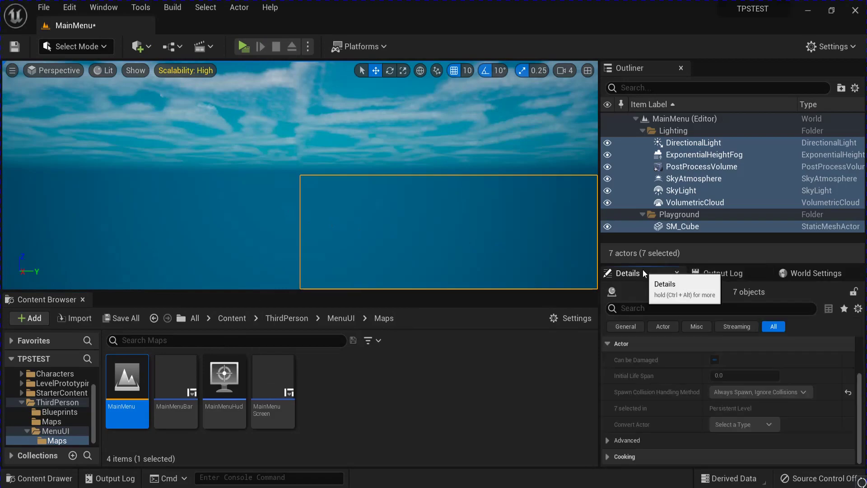
{"action": "right_click_drag", "start_coordinate": [449, 221], "coordinate": [395, 188]}
{"action": "left_click", "coordinate": [140, 45]}
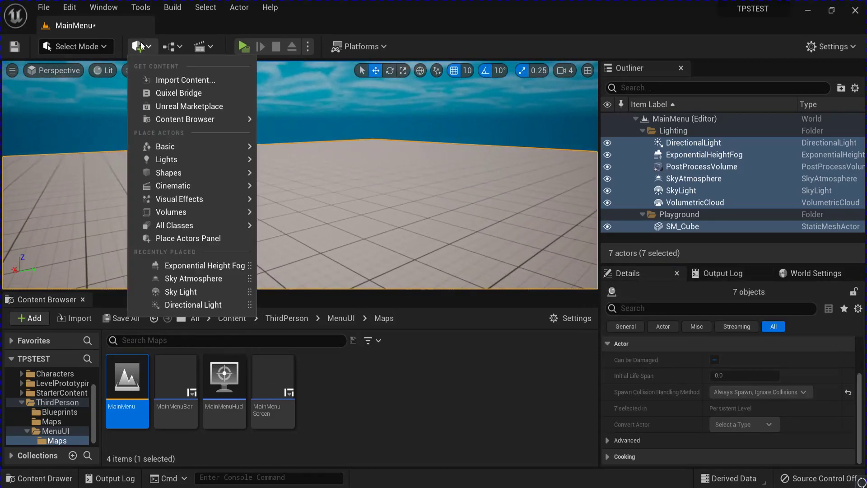
{"action": "right_click_drag", "start_coordinate": [434, 165], "coordinate": [330, 199]}
{"action": "left_click", "coordinate": [327, 402]}
Step: Create a Game Mode Base Blueprint named MainMenuGameMode in the Maps folder
{"action": "right_click", "coordinate": [327, 402]}
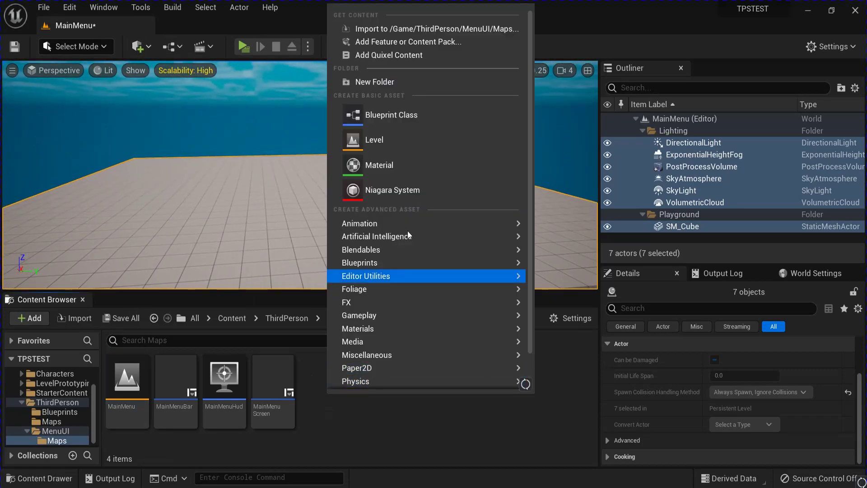
{"action": "left_click", "coordinate": [403, 123]}
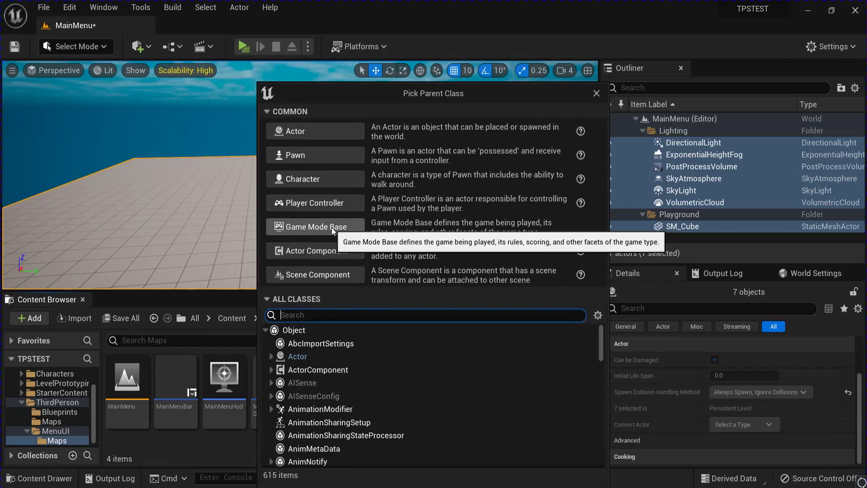
{"action": "left_click", "coordinate": [331, 227]}
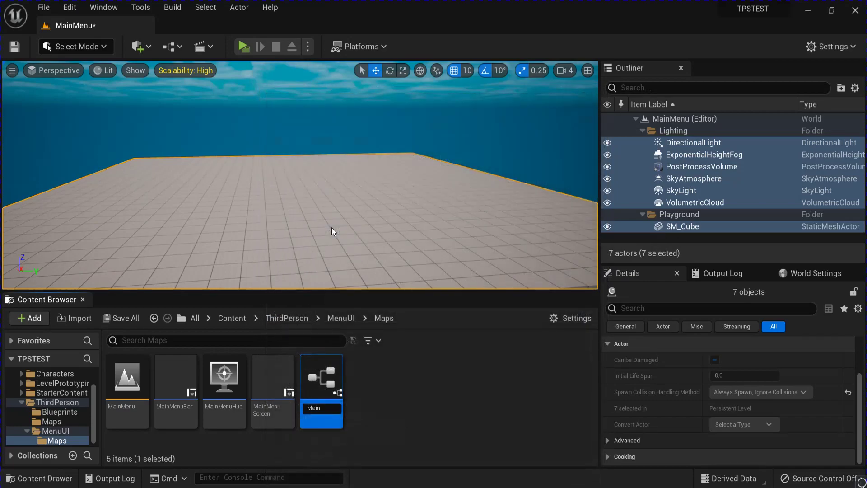
{"action": "type", "text": "MainMenuG"}
{"action": "type", "text": "ameMode"}
{"action": "key", "text": "Return"}
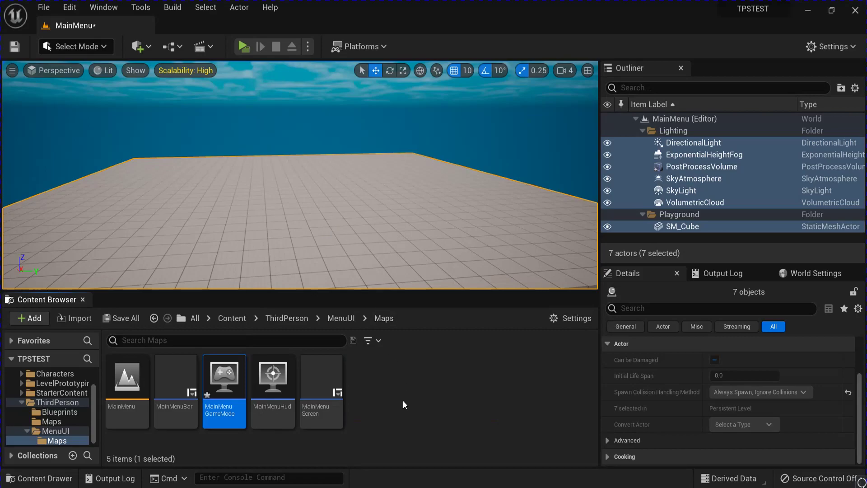
{"action": "left_click", "coordinate": [403, 400]}
Step: Bring up World Settings and save the MainMenu level
{"action": "left_click", "coordinate": [796, 274]}
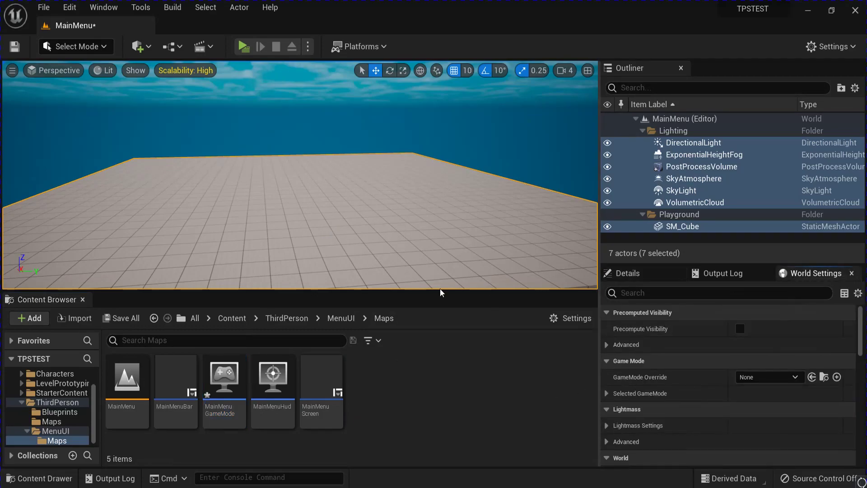
{"action": "left_click", "coordinate": [44, 7]}
{"action": "left_click", "coordinate": [92, 118]}
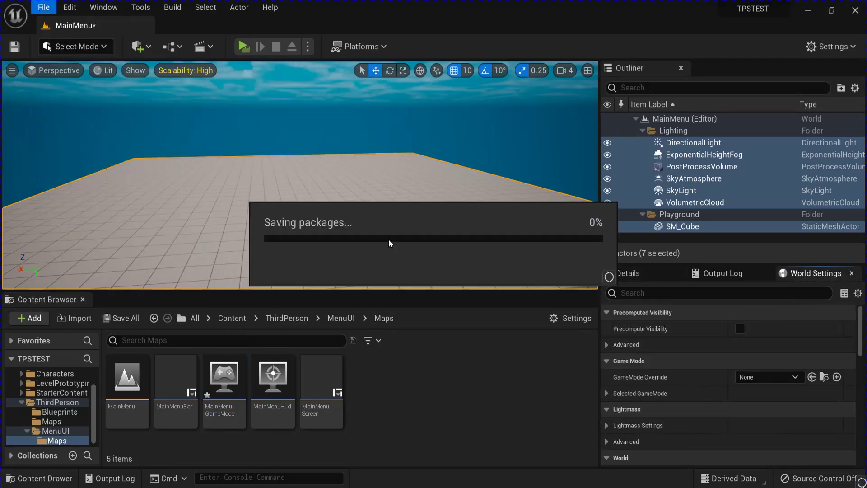
Step: Set GameMode Override to MainMenuGameMode, Default Pawn None, HUD MainMenuHud, then save all
{"action": "left_click", "coordinate": [754, 376]}
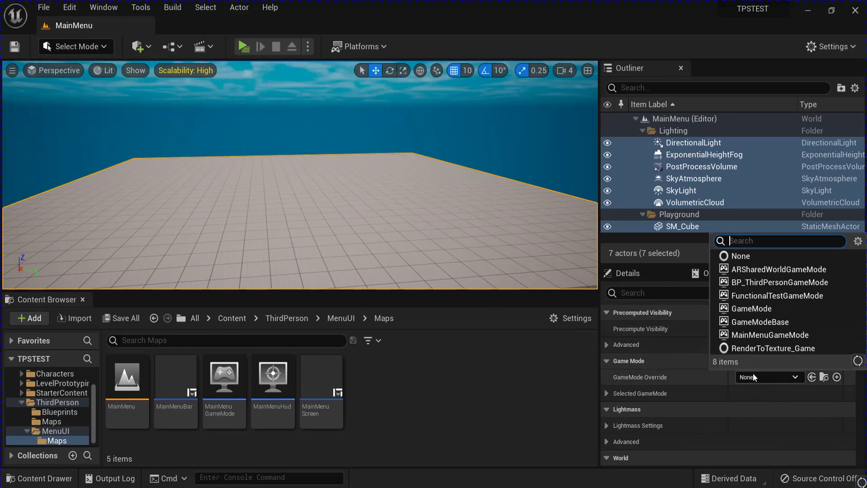
{"action": "left_click", "coordinate": [764, 335]}
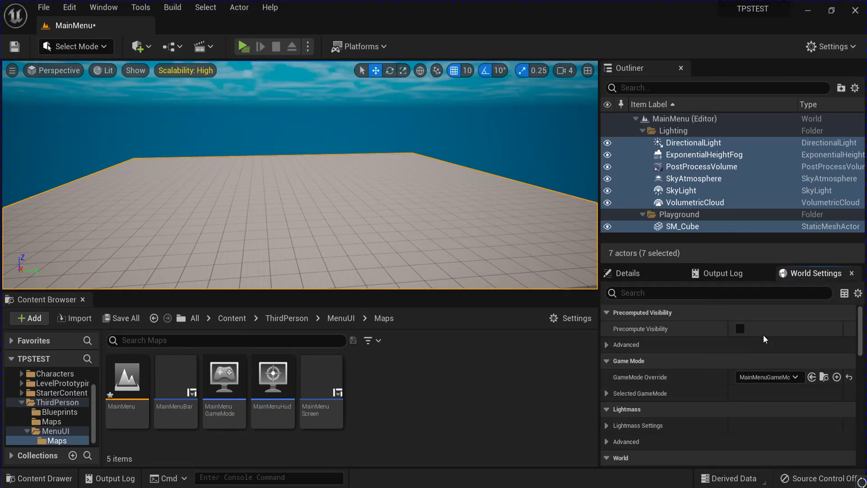
{"action": "left_click", "coordinate": [607, 393]}
{"action": "scroll", "coordinate": [728, 381], "scroll_direction": "down", "scroll_amount": 2}
{"action": "left_click", "coordinate": [765, 372]}
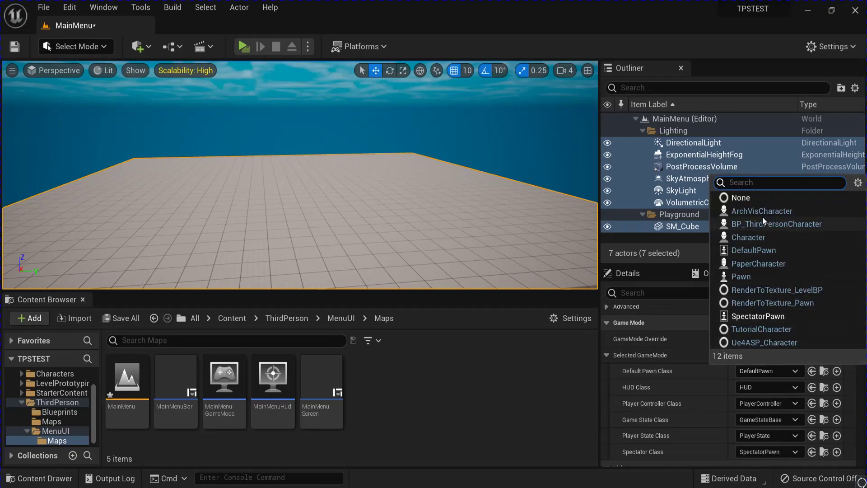
{"action": "left_click", "coordinate": [741, 202]}
{"action": "scroll", "coordinate": [754, 405], "scroll_direction": "down", "scroll_amount": 1}
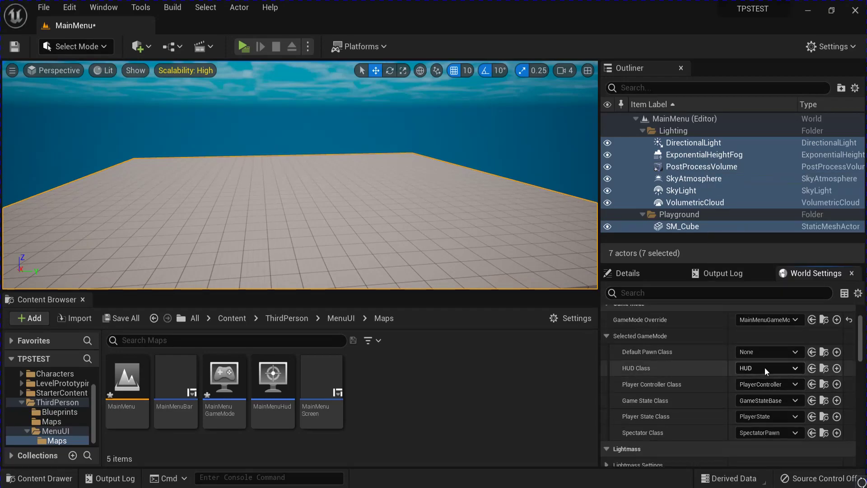
{"action": "left_click", "coordinate": [766, 368]}
{"action": "left_click", "coordinate": [751, 425]}
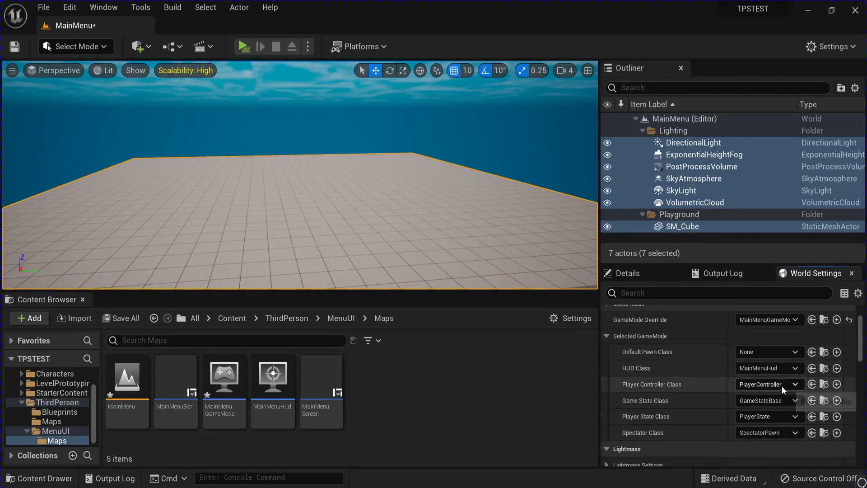
{"action": "left_click", "coordinate": [44, 8]}
{"action": "left_click", "coordinate": [74, 147]}
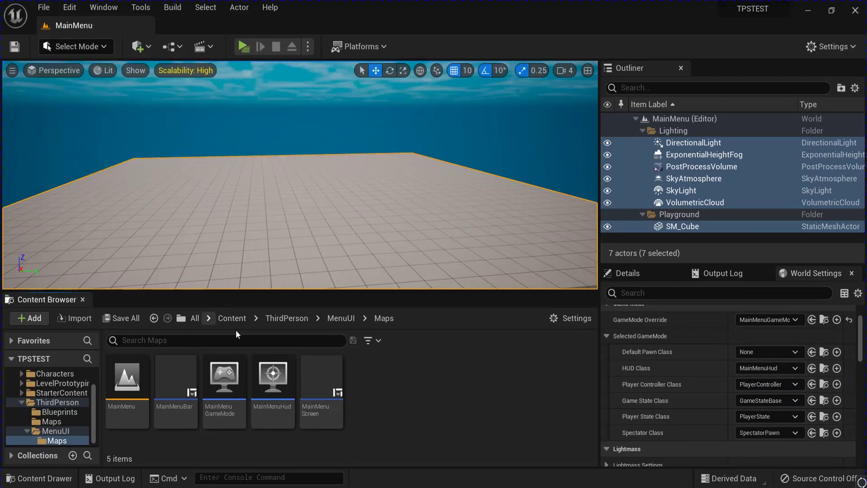
Step: In MainMenuHud's Event Graph, add a Create Widget node driven by Event BeginPlay
{"action": "double_click", "coordinate": [273, 375]}
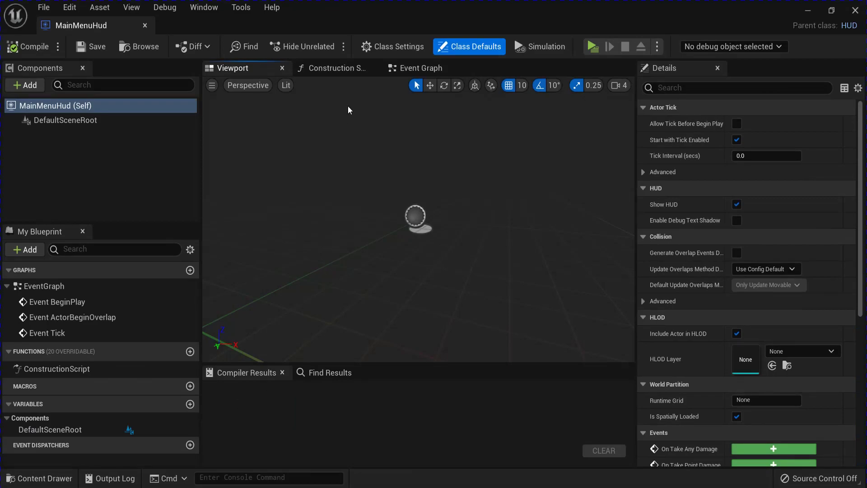
{"action": "left_click", "coordinate": [408, 69]}
{"action": "right_click", "coordinate": [355, 231]}
{"action": "type", "text": "createw"}
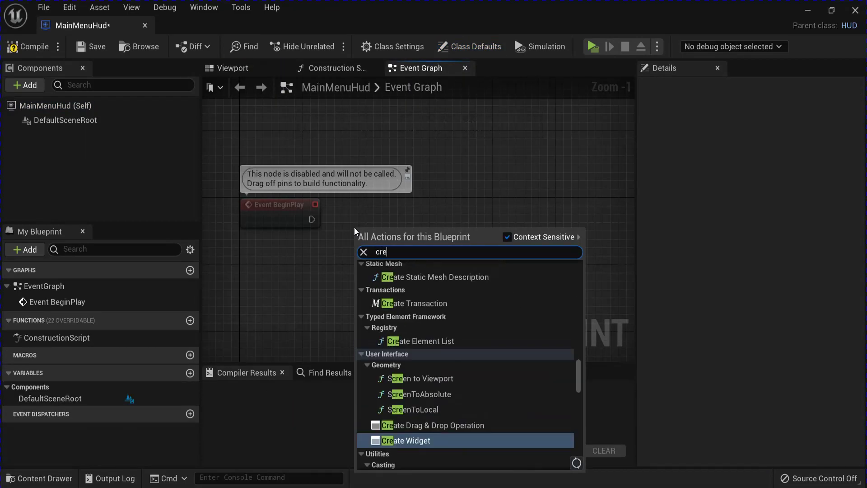
{"action": "left_click", "coordinate": [413, 279]}
{"action": "left_click_drag", "start_coordinate": [412, 248], "coordinate": [436, 213]}
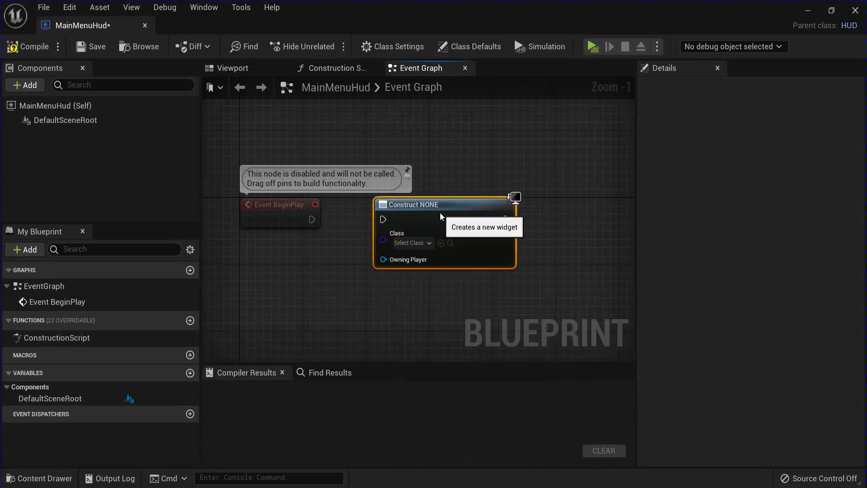
{"action": "left_click_drag", "start_coordinate": [312, 219], "coordinate": [381, 221]}
Step: Feed Get Player Controller as owning player and set the widget class to MainMenuScreen
{"action": "left_click_drag", "start_coordinate": [383, 259], "coordinate": [259, 281]}
{"action": "type", "text": "getpla"}
{"action": "key", "text": "Return"}
{"action": "right_click_drag", "start_coordinate": [259, 281], "coordinate": [226, 275]}
{"action": "left_click", "coordinate": [378, 237]}
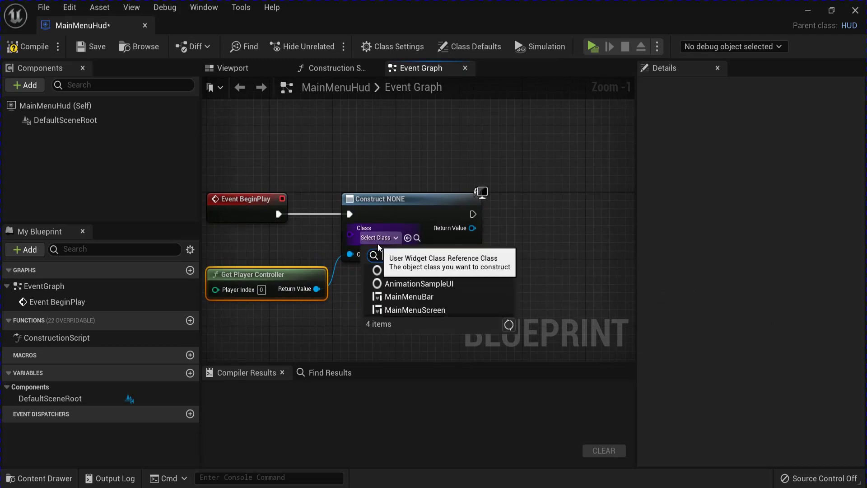
{"action": "left_click", "coordinate": [411, 311]}
Step: Promote the created widget to a variable named MainMenuScreen
{"action": "right_click_drag", "start_coordinate": [504, 285], "coordinate": [395, 298]}
{"action": "right_click", "coordinate": [372, 241]}
{"action": "left_click", "coordinate": [420, 270]}
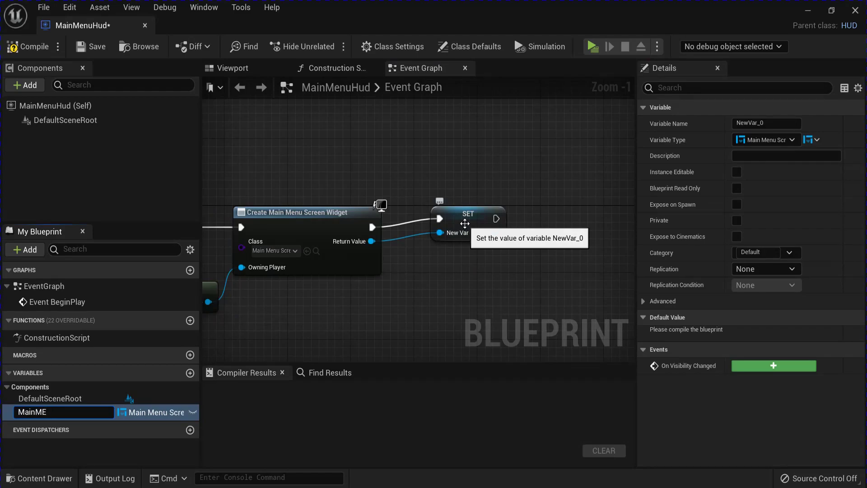
{"action": "type", "text": "MainMenuScreen"}
{"action": "key", "text": "Return"}
Step: Add the stored MainMenuScreen widget to the viewport after the SET node
{"action": "right_click_drag", "start_coordinate": [517, 227], "coordinate": [357, 230]}
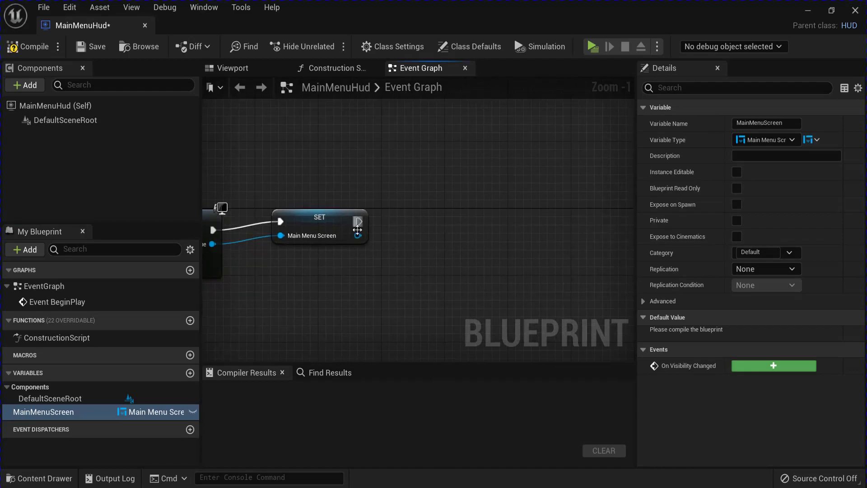
{"action": "left_click_drag", "start_coordinate": [357, 232], "coordinate": [425, 236]}
{"action": "type", "text": "addt"}
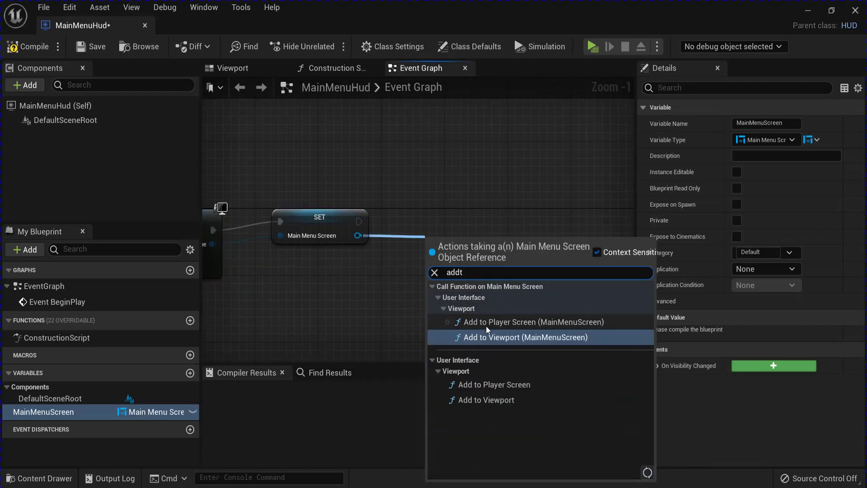
{"action": "left_click", "coordinate": [488, 337]}
{"action": "left_click", "coordinate": [452, 172]}
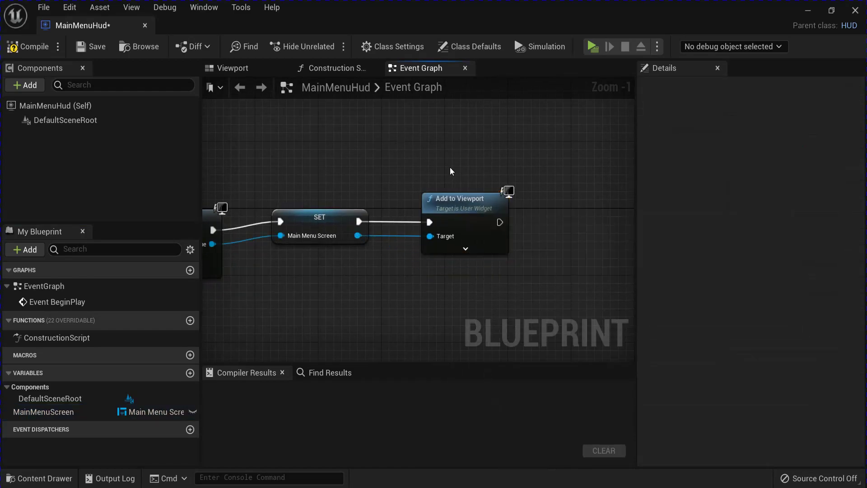
{"action": "scroll", "coordinate": [452, 171], "scroll_direction": "down", "scroll_amount": 2}
Step: Compile MainMenuHud, then give MainMenuBar a Canvas Panel as its root
{"action": "left_click", "coordinate": [27, 44]}
{"action": "right_click_drag", "start_coordinate": [273, 153], "coordinate": [382, 146]}
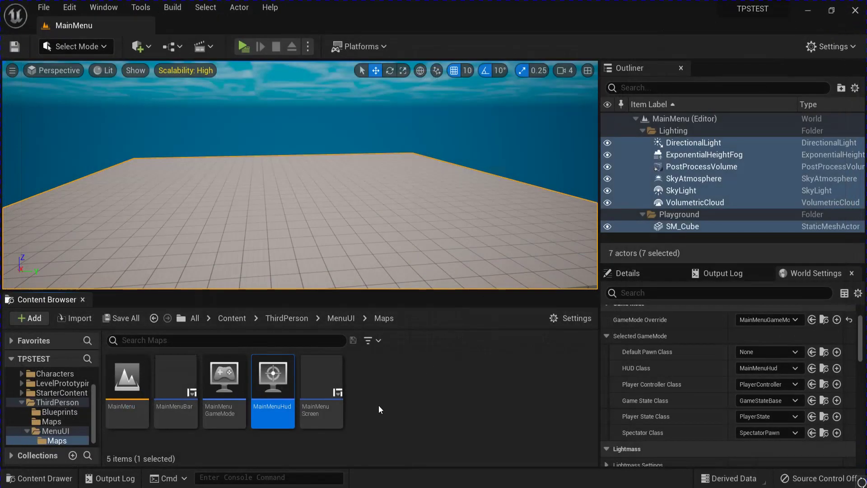
{"action": "double_click", "coordinate": [175, 379]}
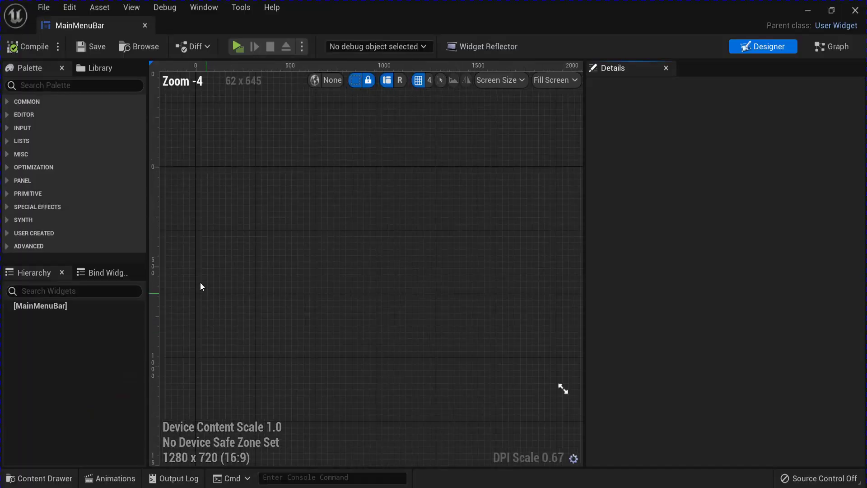
{"action": "left_click", "coordinate": [53, 82]}
{"action": "type", "text": "can"}
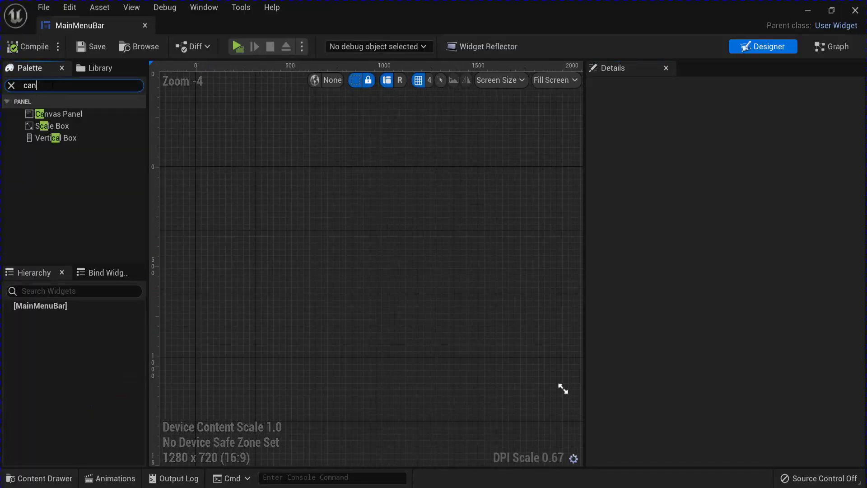
{"action": "left_click_drag", "start_coordinate": [52, 113], "coordinate": [325, 235]}
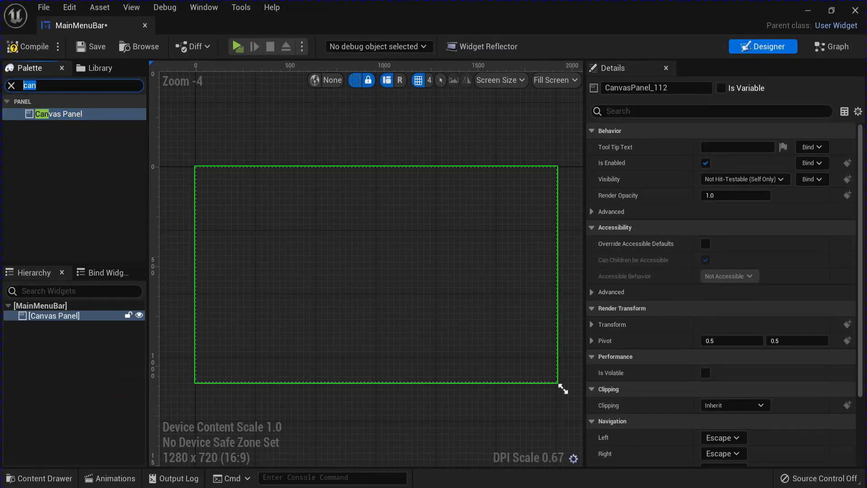
Step: Place a Vertical Box in the canvas holding two Buttons, each with a Text block
{"action": "left_click_drag", "start_coordinate": [14, 111], "coordinate": [67, 316]}
{"action": "type", "text": "b"}
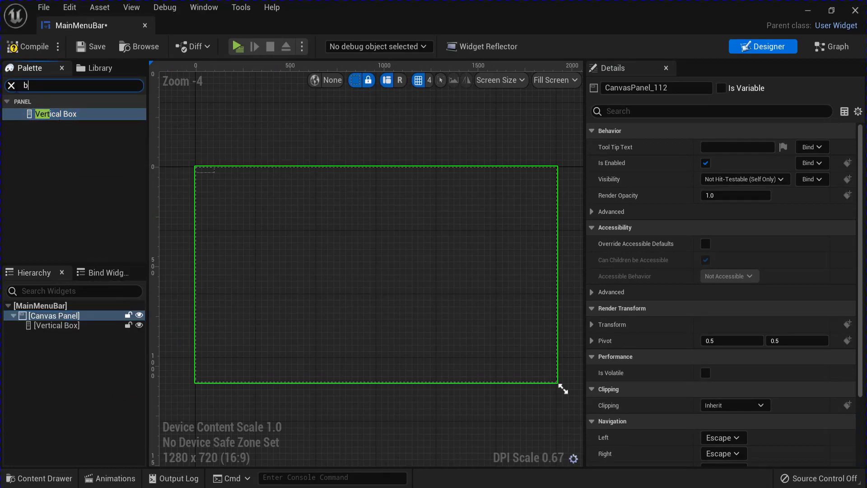
{"action": "type", "text": "ut"}
{"action": "left_click_drag", "start_coordinate": [40, 113], "coordinate": [56, 330]}
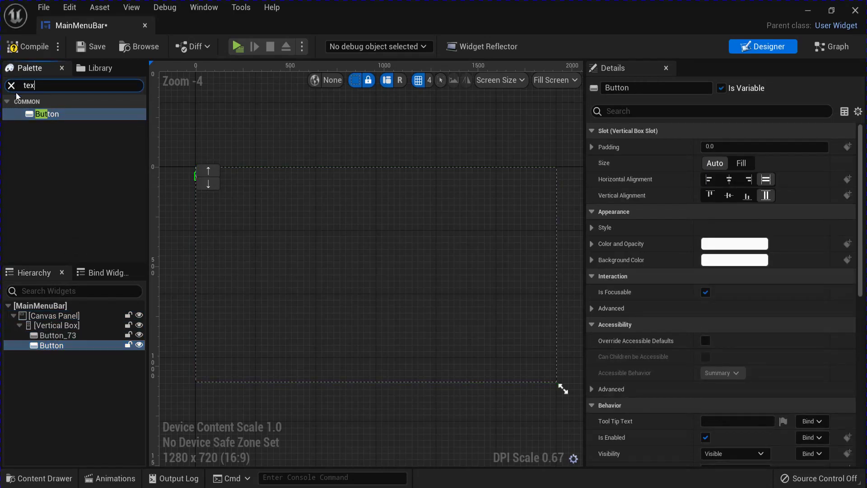
{"action": "left_click_drag", "start_coordinate": [42, 126], "coordinate": [57, 287]}
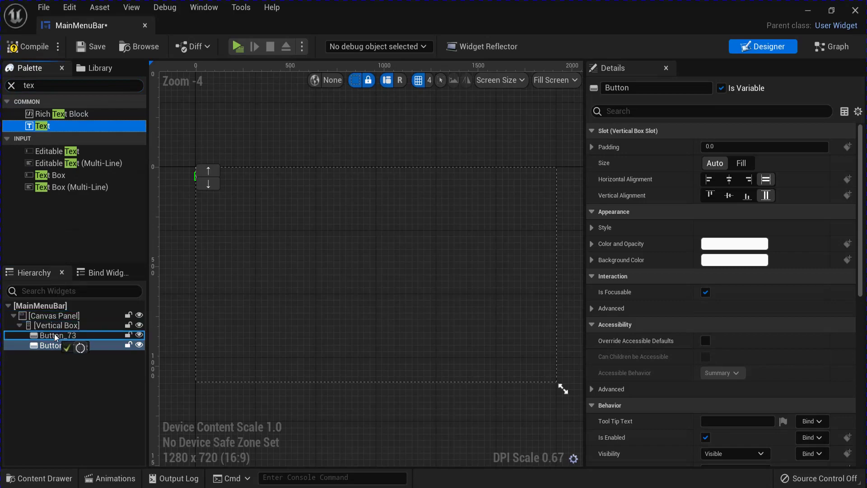
{"action": "left_click_drag", "start_coordinate": [56, 337], "coordinate": [56, 337]}
{"action": "left_click_drag", "start_coordinate": [42, 126], "coordinate": [53, 355]}
{"action": "left_click", "coordinate": [62, 345]}
Step: Make both button text blocks Not Hit-Testable (Self Only)
{"action": "left_click", "coordinate": [75, 365], "text": "ctrl"}
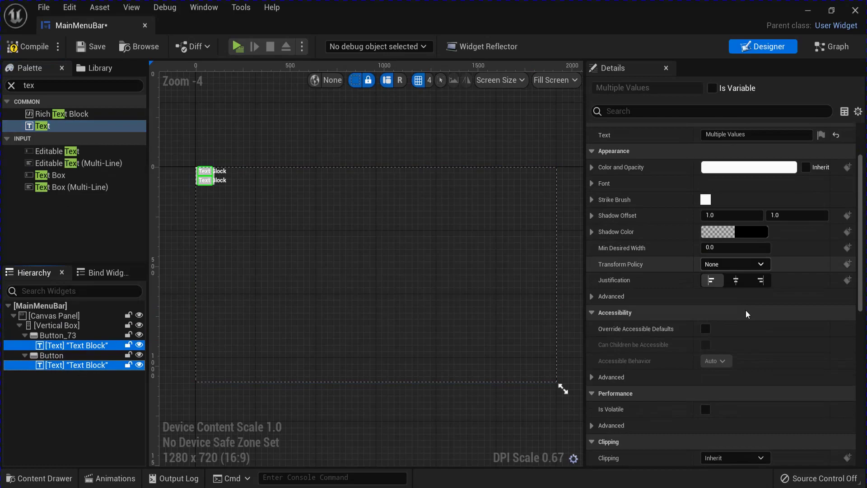
{"action": "scroll", "coordinate": [746, 310], "scroll_direction": "down", "scroll_amount": 10}
{"action": "left_click", "coordinate": [746, 393]}
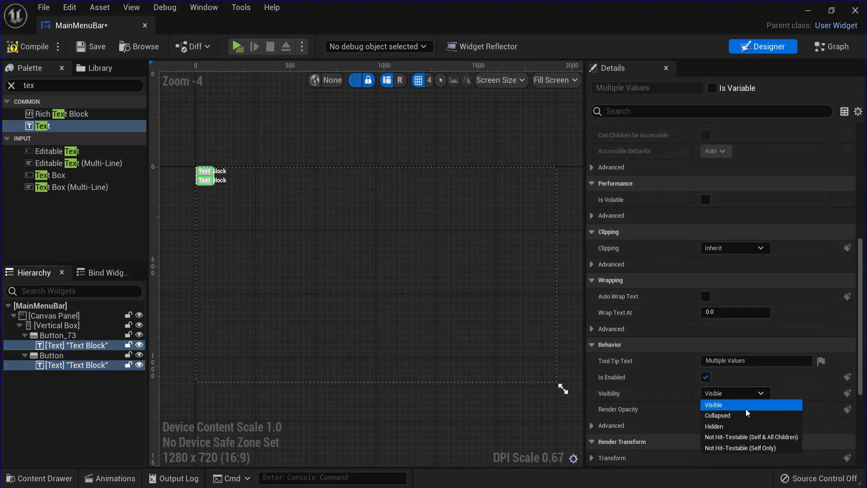
{"action": "left_click", "coordinate": [741, 448]}
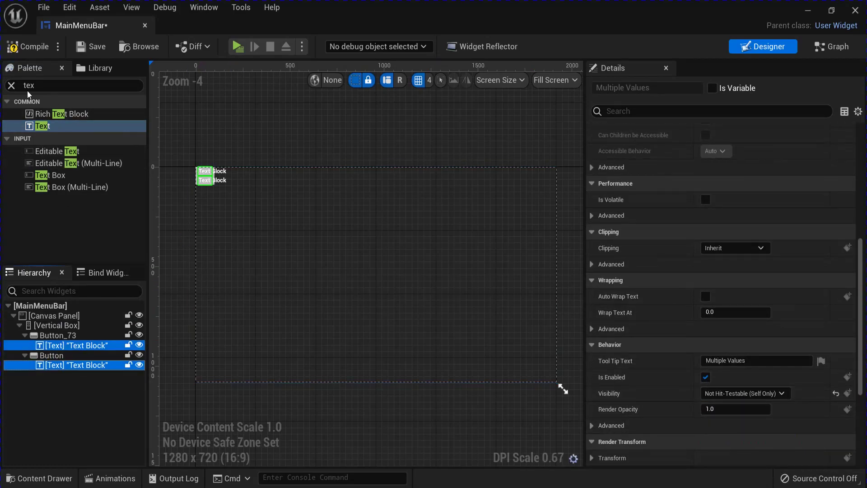
Step: Anchor the Vertical Box to stretch full height on the left and set Size X to 500
{"action": "left_click", "coordinate": [56, 325]}
{"action": "scroll", "coordinate": [749, 215], "scroll_direction": "up", "scroll_amount": 3}
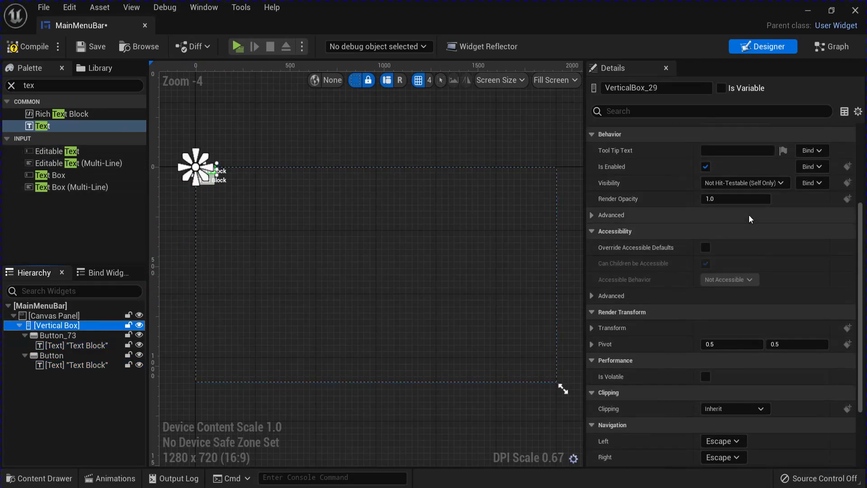
{"action": "scroll", "coordinate": [749, 215], "scroll_direction": "up", "scroll_amount": 5}
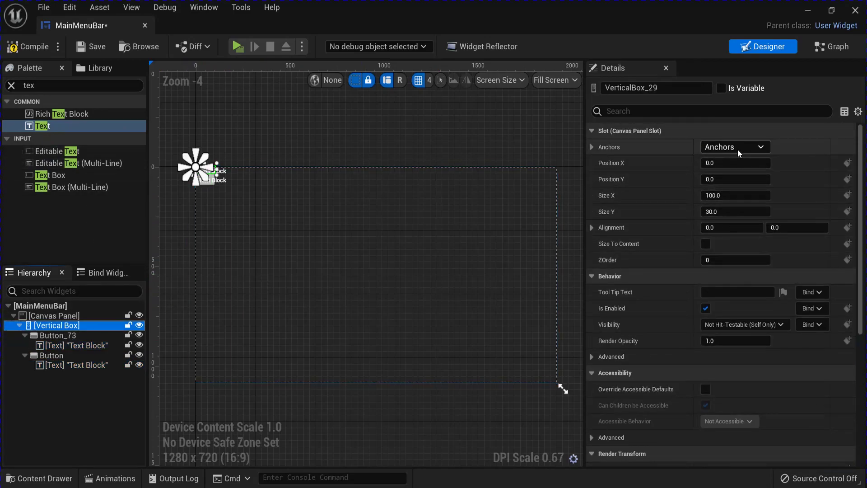
{"action": "left_click", "coordinate": [738, 150]}
{"action": "left_click", "coordinate": [717, 294]}
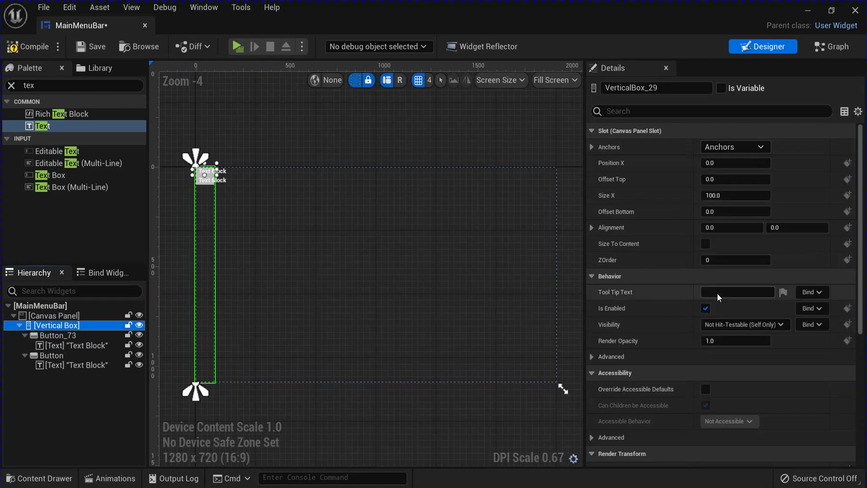
{"action": "left_click", "coordinate": [722, 196]}
{"action": "type", "text": "500"}
{"action": "key", "text": "Return"}
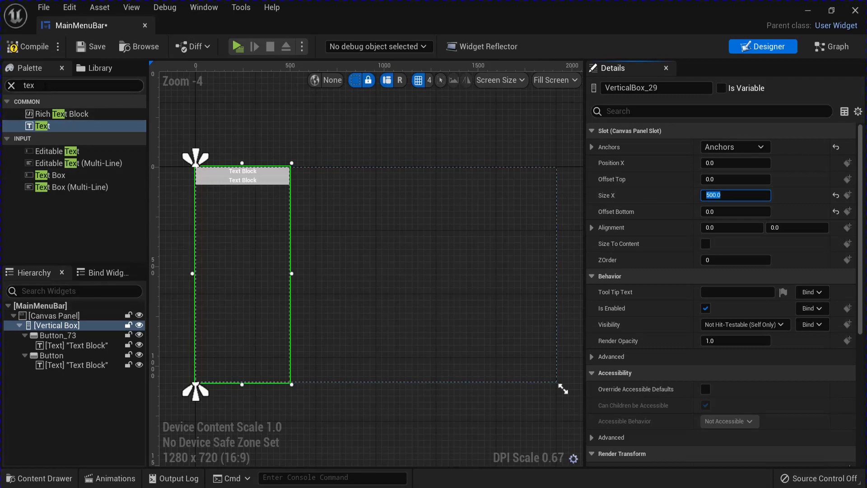
Step: Add two Spacers to the Vertical Box, one above and one below the buttons
{"action": "type", "text": "sp"}
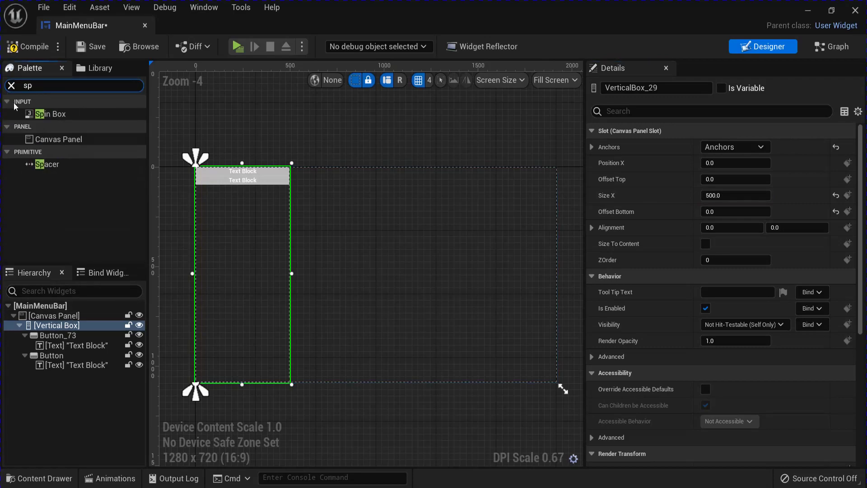
{"action": "left_click_drag", "start_coordinate": [50, 164], "coordinate": [61, 327]}
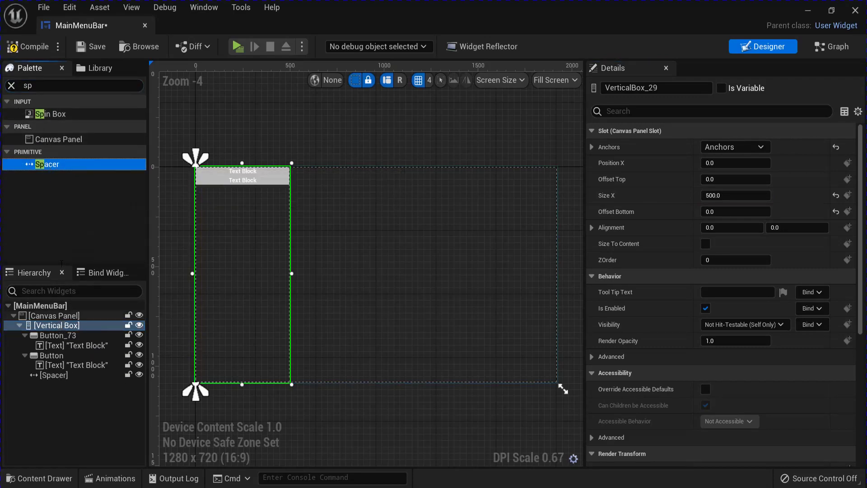
{"action": "left_click", "coordinate": [56, 375]}
{"action": "key", "text": "ctrl+d"}
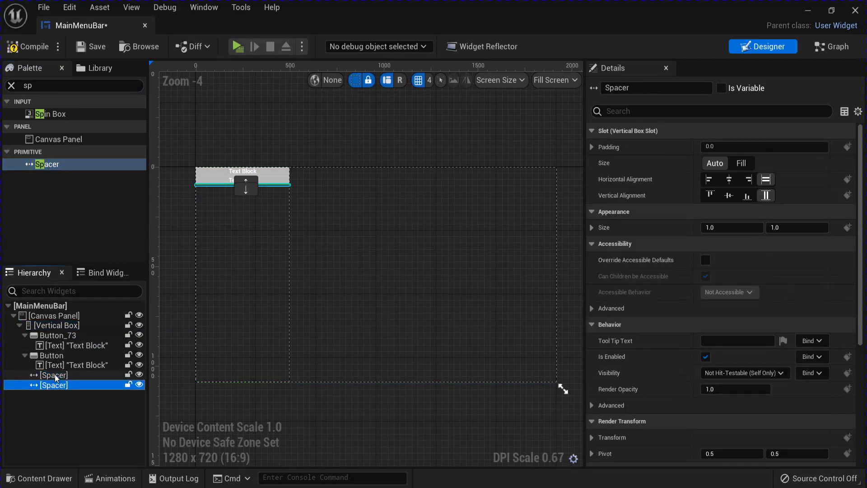
{"action": "left_click_drag", "start_coordinate": [54, 385], "coordinate": [49, 331]}
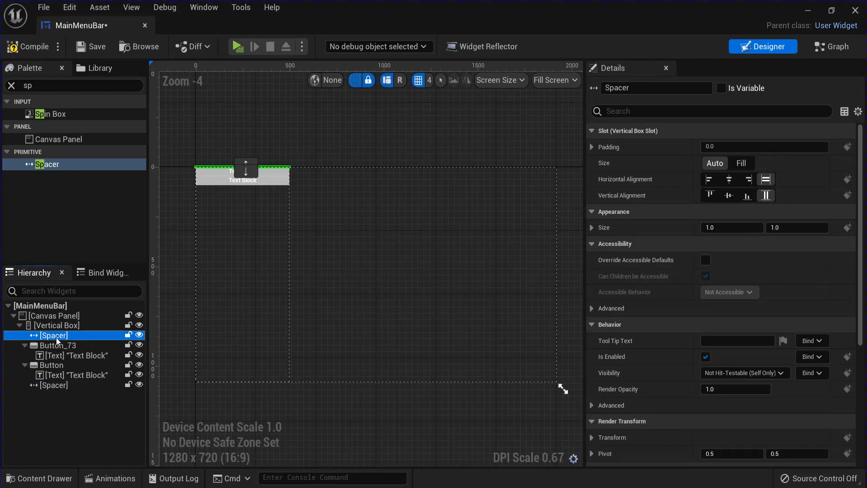
Step: Set both buttons to Fill size in the Vertical Box
{"action": "left_click", "coordinate": [56, 386]}
{"action": "left_click", "coordinate": [51, 365], "text": "ctrl"}
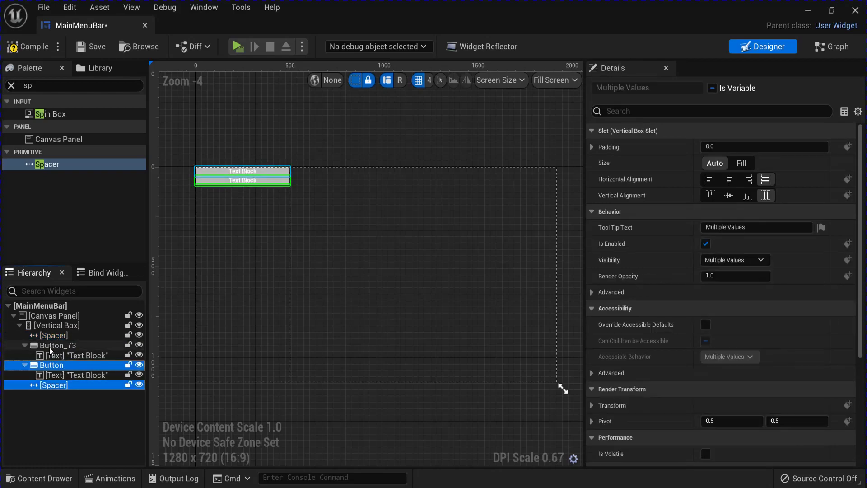
{"action": "left_click", "coordinate": [50, 346], "text": "ctrl"}
{"action": "left_click", "coordinate": [48, 337], "text": "ctrl"}
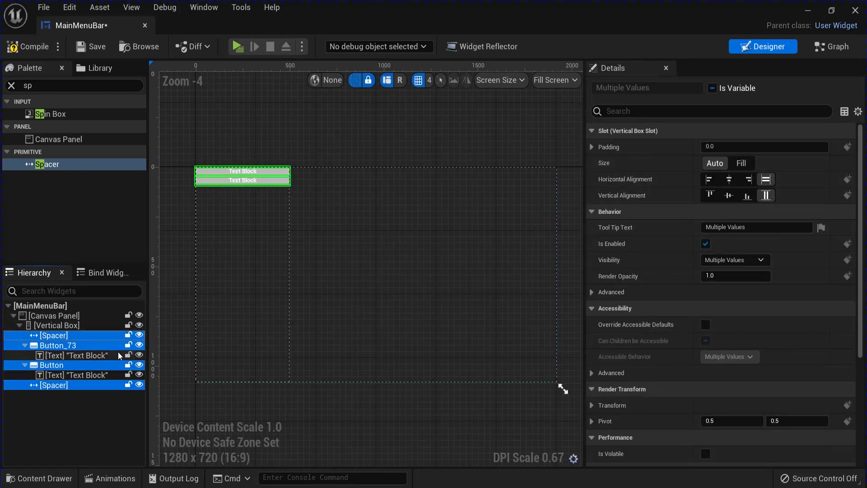
{"action": "left_click", "coordinate": [62, 366]}
{"action": "left_click", "coordinate": [49, 346], "text": "ctrl"}
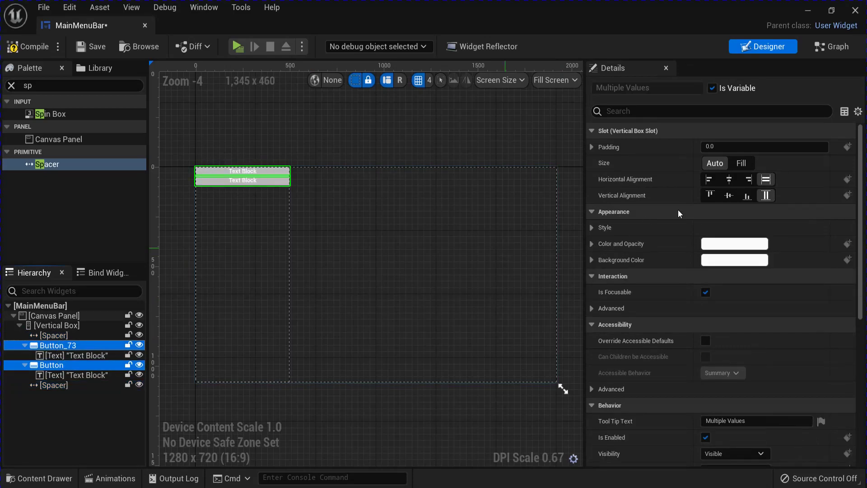
{"action": "left_click", "coordinate": [741, 163]}
Step: Set the top spacer's Size Y to 400 and the bottom spacer's to 500
{"action": "left_click", "coordinate": [54, 335]}
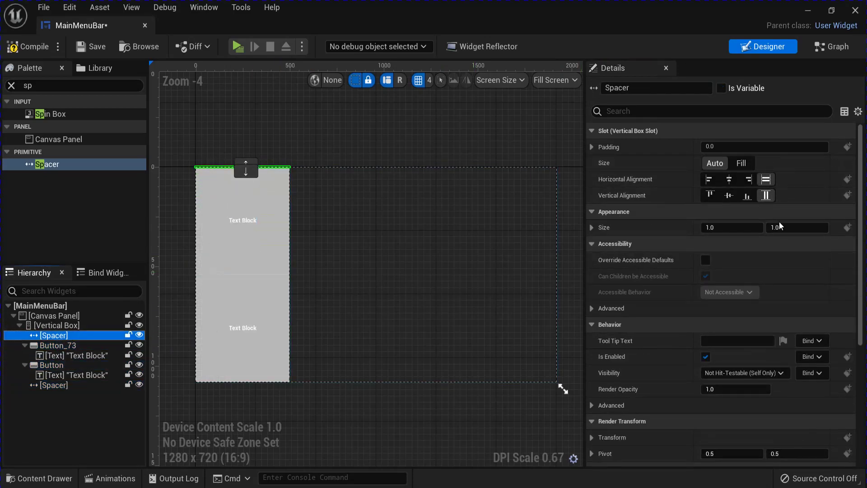
{"action": "left_click", "coordinate": [777, 227]}
{"action": "type", "text": "40"}
{"action": "key", "text": "Return"}
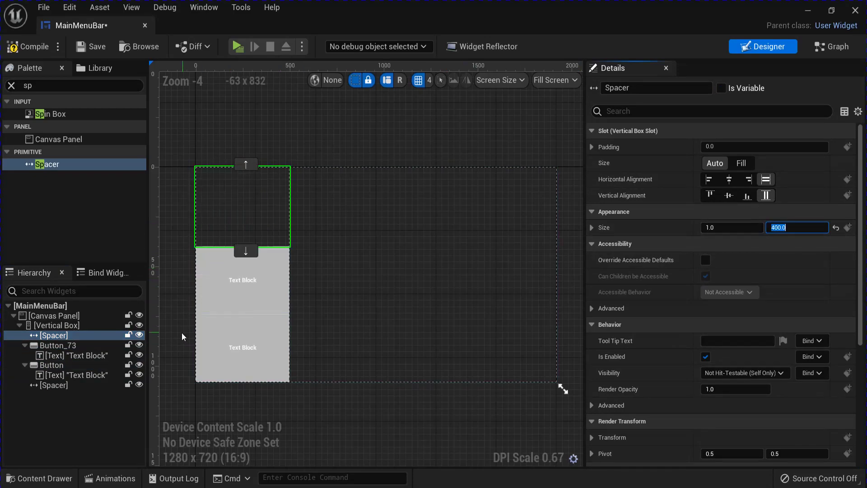
{"action": "left_click", "coordinate": [53, 385]}
{"action": "left_click", "coordinate": [782, 228]}
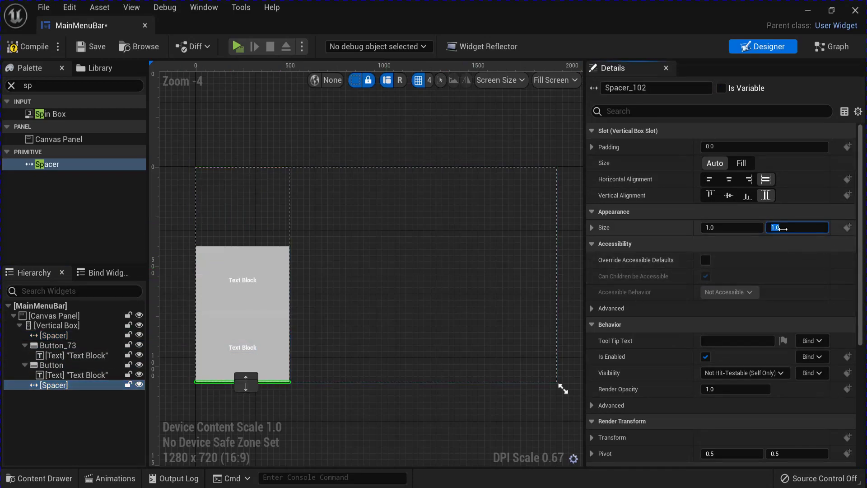
{"action": "type", "text": "500"}
{"action": "key", "text": "Return"}
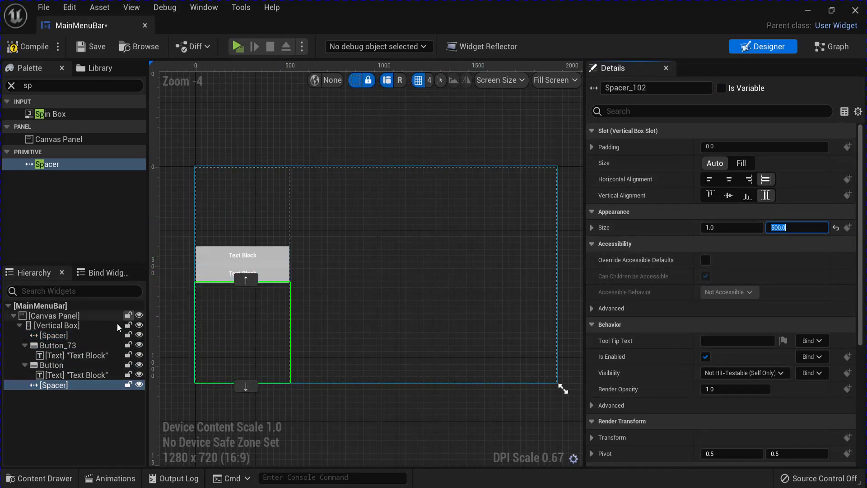
Step: Set the colour of both button Text Blocks to black
{"action": "left_click", "coordinate": [72, 355]}
{"action": "left_click", "coordinate": [93, 375], "text": "ctrl"}
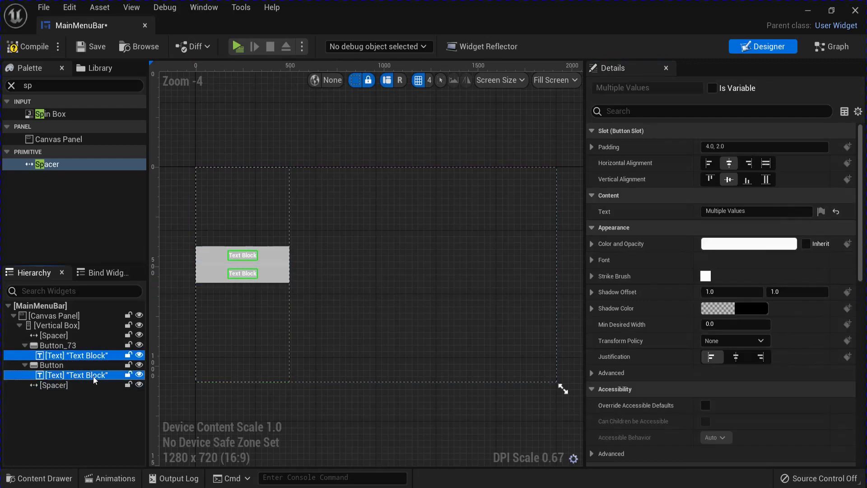
{"action": "left_click", "coordinate": [591, 244]}
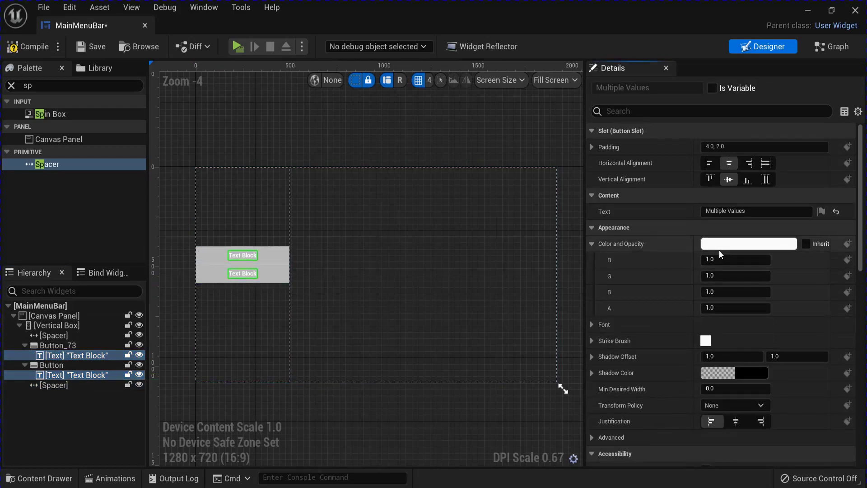
{"action": "left_click", "coordinate": [719, 246]}
{"action": "left_click_drag", "start_coordinate": [634, 316], "coordinate": [631, 396]}
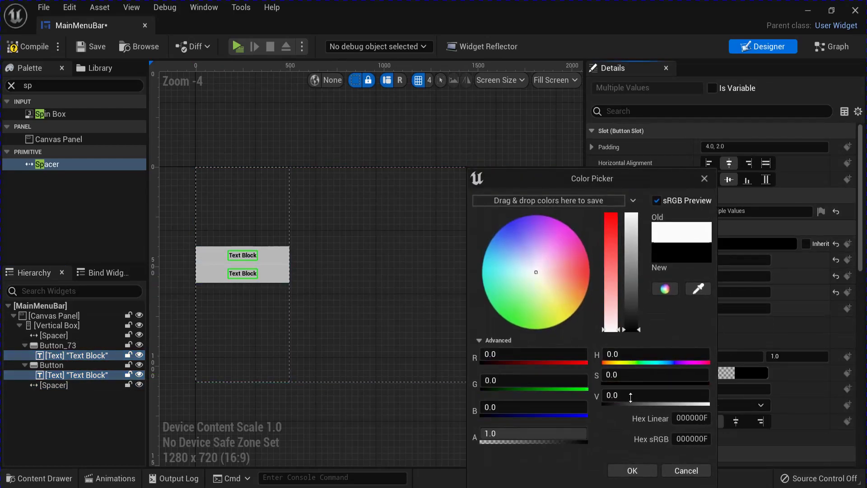
{"action": "left_click", "coordinate": [623, 465]}
Step: Change the button label texts to 'Play Now' and 'Quit Game'
{"action": "scroll", "coordinate": [357, 262], "scroll_direction": "up", "scroll_amount": 2}
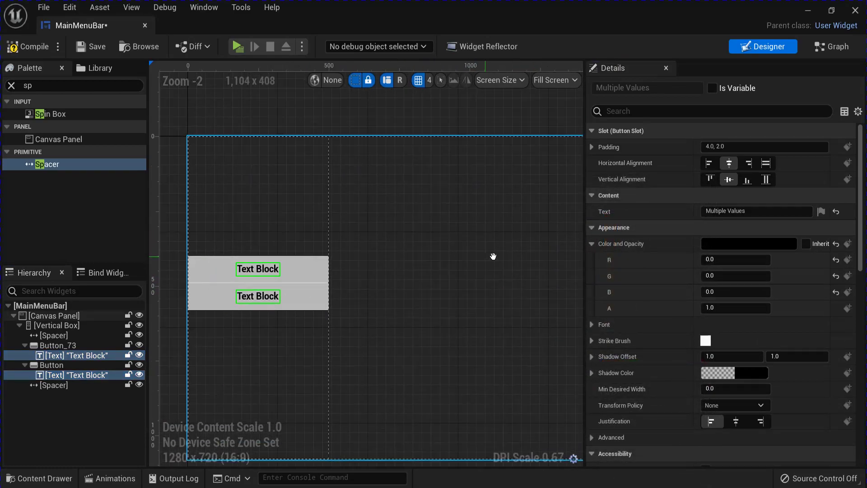
{"action": "right_click_drag", "start_coordinate": [493, 256], "coordinate": [503, 257]}
{"action": "left_click", "coordinate": [83, 355]}
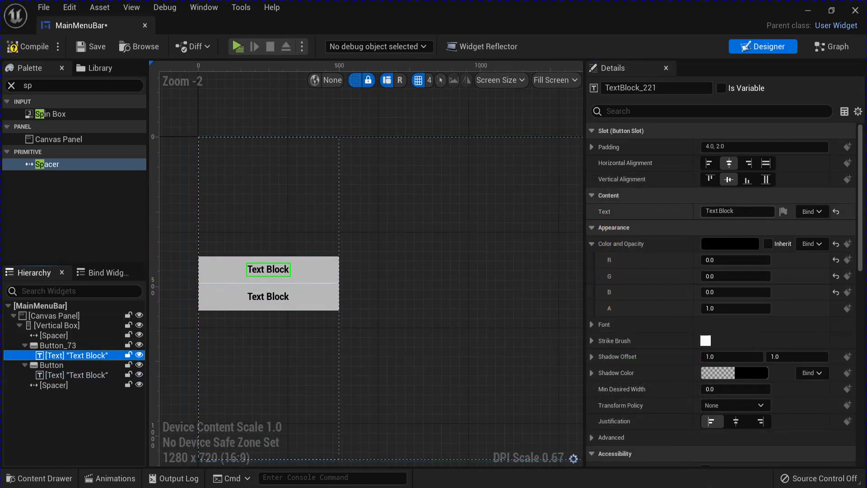
{"action": "type", "text": "Play"}
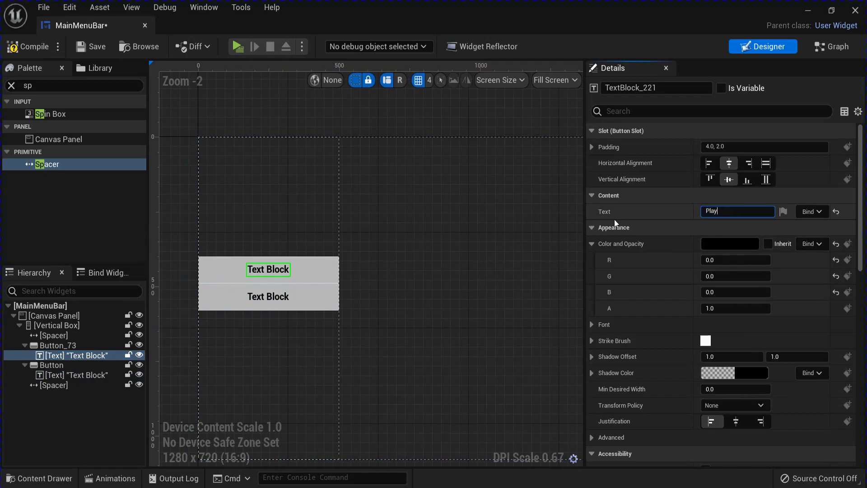
{"action": "type", "text": " Now"}
{"action": "left_click", "coordinate": [74, 375]}
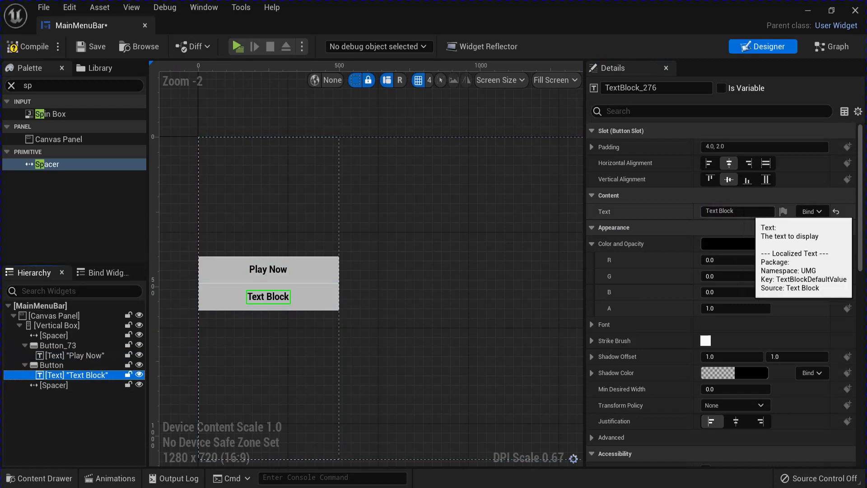
{"action": "left_click", "coordinate": [738, 211]}
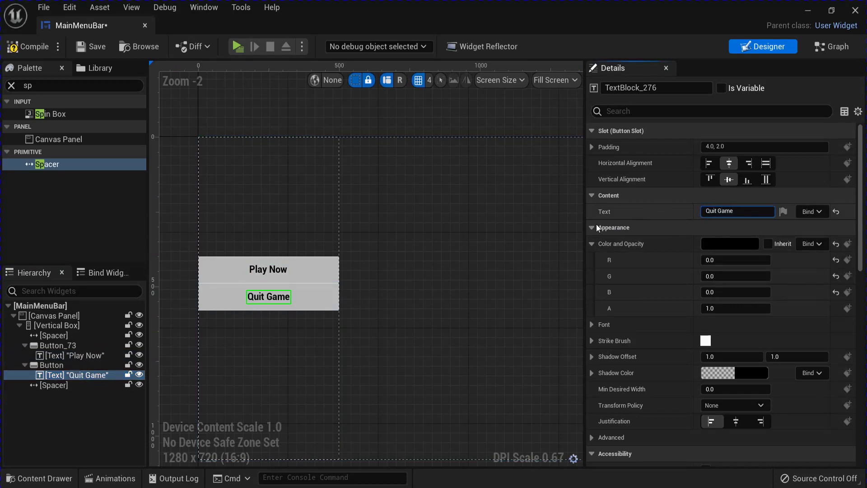
{"action": "scroll", "coordinate": [455, 251], "scroll_direction": "down", "scroll_amount": 2}
Step: Rename the two buttons to Button_play and Button_quit
{"action": "left_click", "coordinate": [362, 266]}
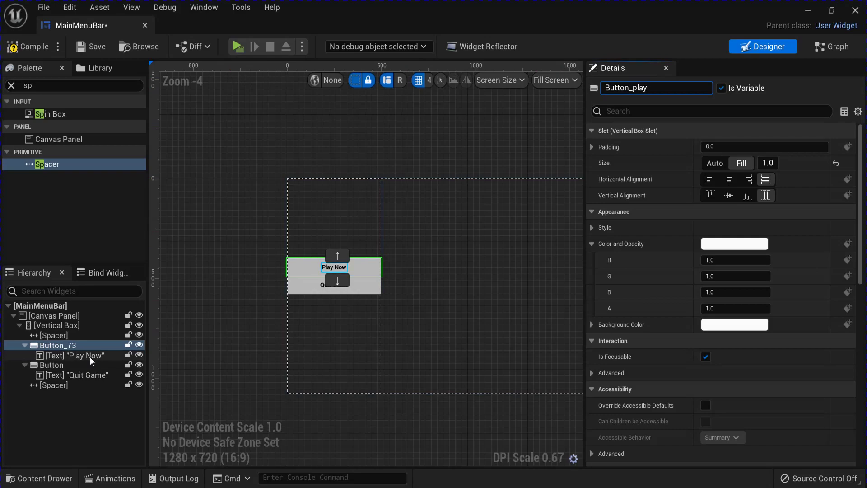
{"action": "key", "text": "Return"}
{"action": "left_click", "coordinate": [72, 362]}
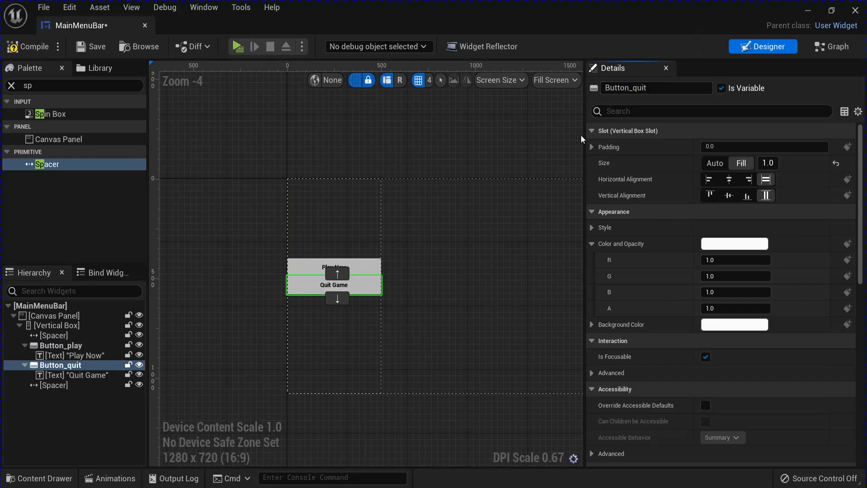
{"action": "left_click", "coordinate": [68, 326]}
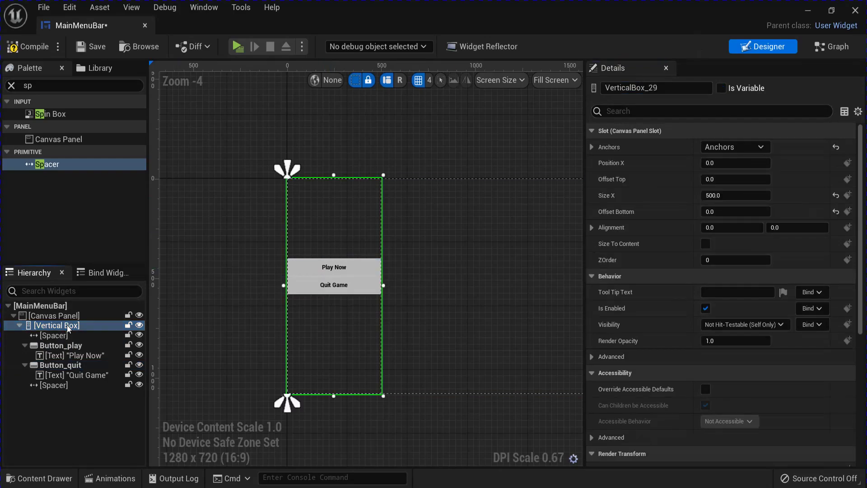
Step: Wrap the menu's vertical box in a Border
{"action": "right_click", "coordinate": [68, 327]}
{"action": "mouse_move", "coordinate": [107, 259]}
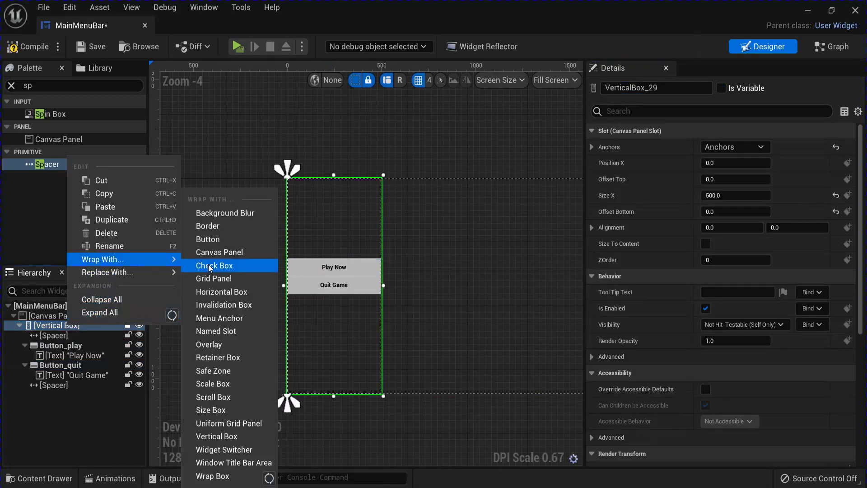
{"action": "left_click", "coordinate": [208, 226]}
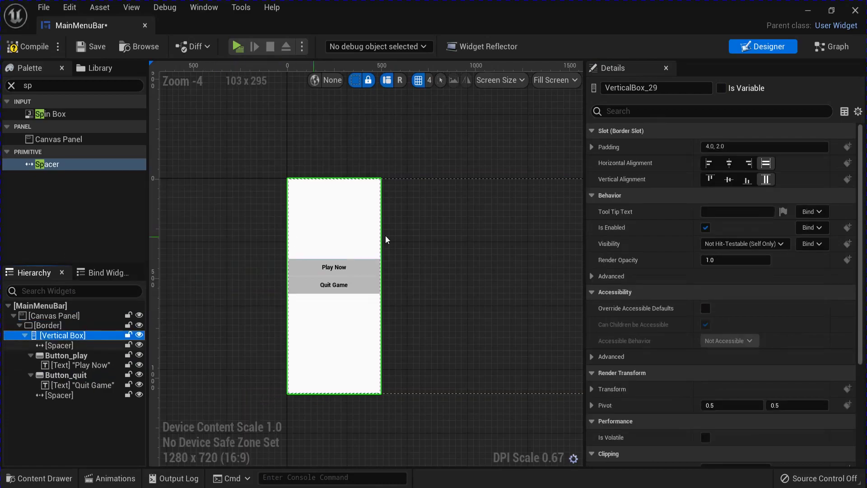
{"action": "left_click", "coordinate": [48, 326]}
Step: Set the Border's brush colour to black with 0.5 alpha
{"action": "scroll", "coordinate": [636, 348], "scroll_direction": "down", "scroll_amount": 1}
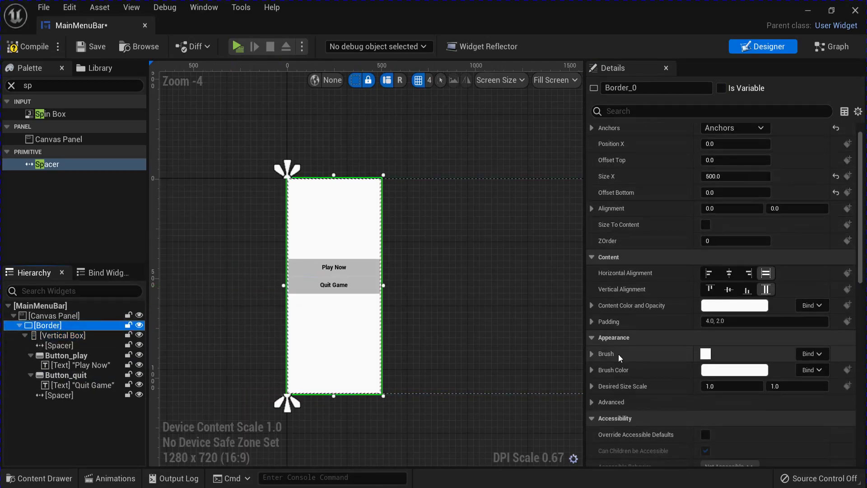
{"action": "left_click", "coordinate": [593, 371]}
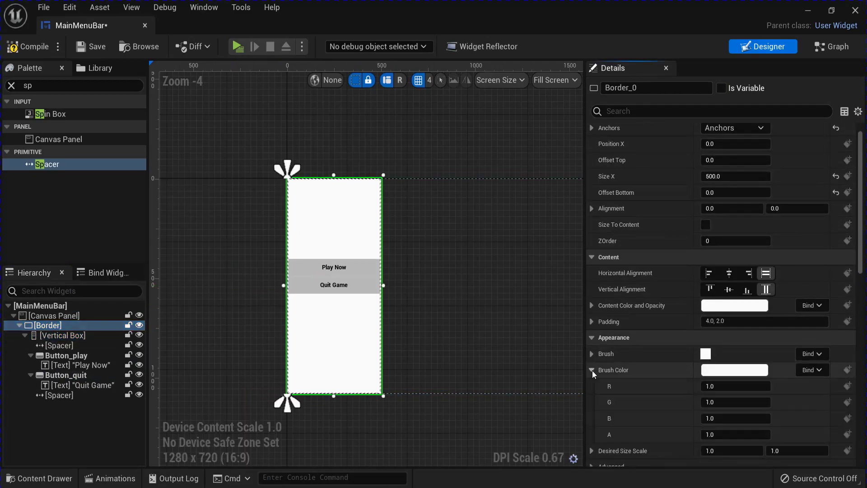
{"action": "left_click", "coordinate": [712, 372]}
{"action": "left_click_drag", "start_coordinate": [626, 307], "coordinate": [626, 333]}
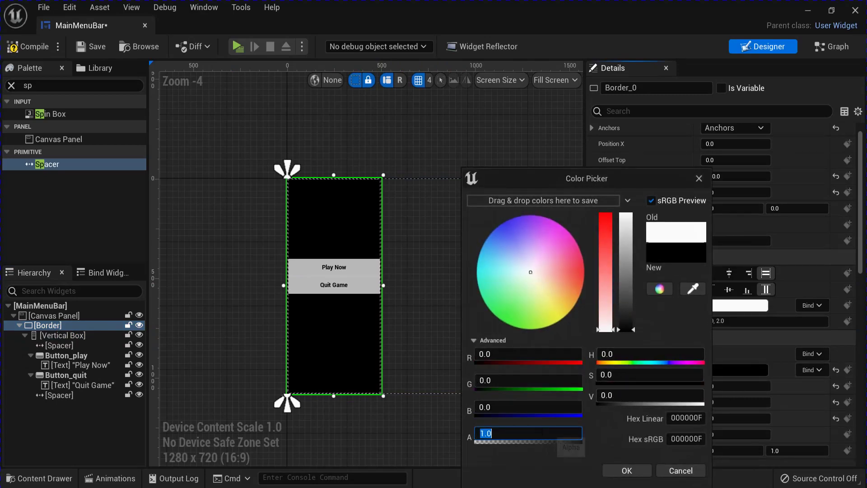
{"action": "type", "text": "0.5"}
{"action": "key", "text": "Return"}
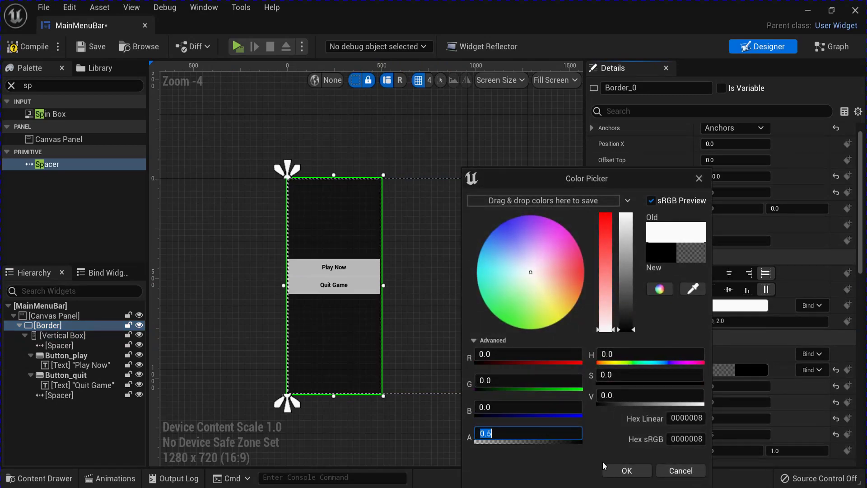
{"action": "left_click", "coordinate": [628, 470]}
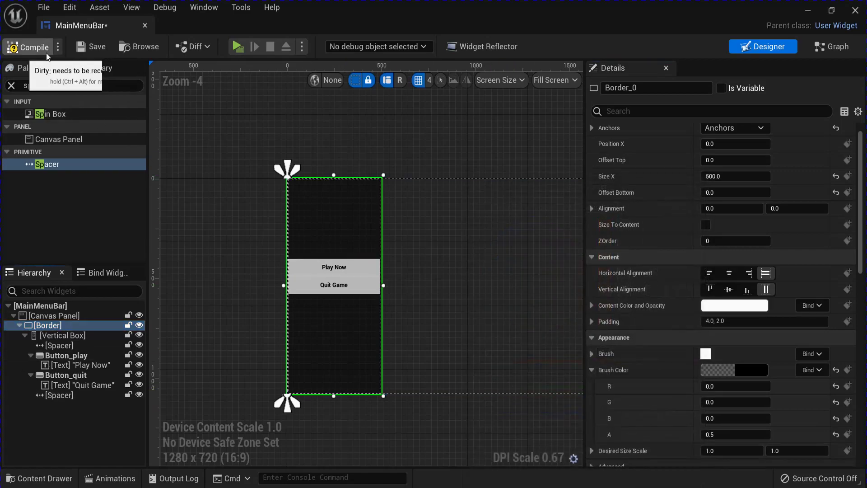
Step: Compile the MainMenuBar widget and save all assets
{"action": "left_click", "coordinate": [90, 46]}
{"action": "left_click", "coordinate": [44, 8]}
{"action": "left_click", "coordinate": [65, 66]}
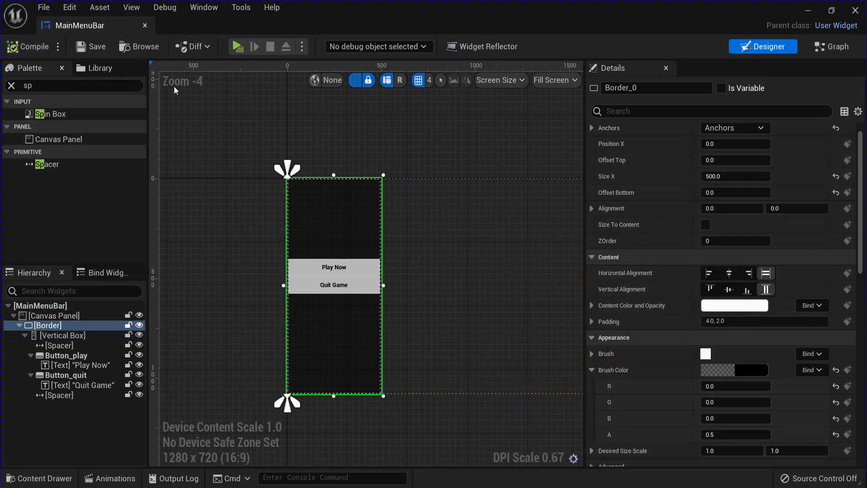
Step: In the Graph view, delete the three disabled default event nodes
{"action": "left_click", "coordinate": [831, 47]}
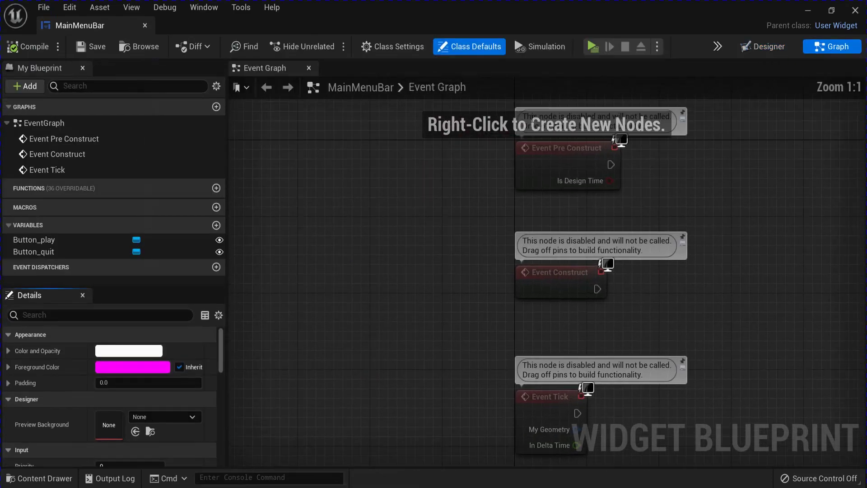
{"action": "left_click", "coordinate": [39, 243]}
{"action": "scroll", "coordinate": [372, 210], "scroll_direction": "down", "scroll_amount": 3}
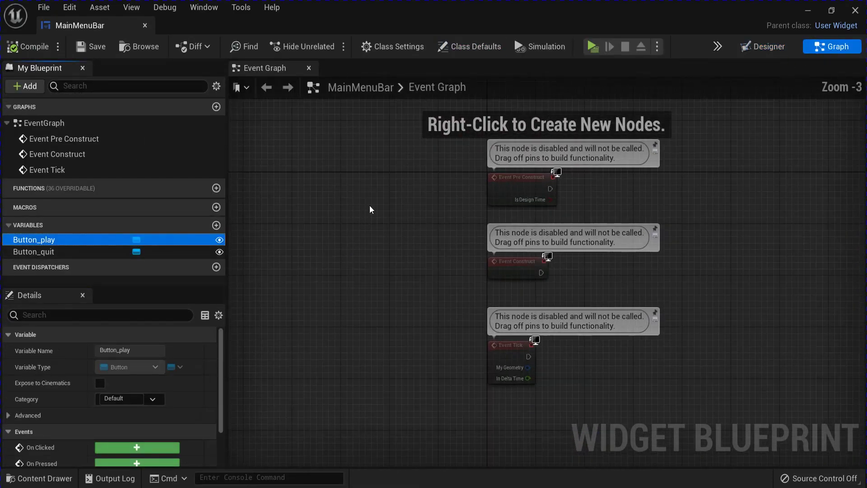
{"action": "right_click_drag", "start_coordinate": [406, 183], "coordinate": [343, 135]}
{"action": "left_click_drag", "start_coordinate": [344, 136], "coordinate": [494, 333]}
{"action": "key", "text": "Delete"}
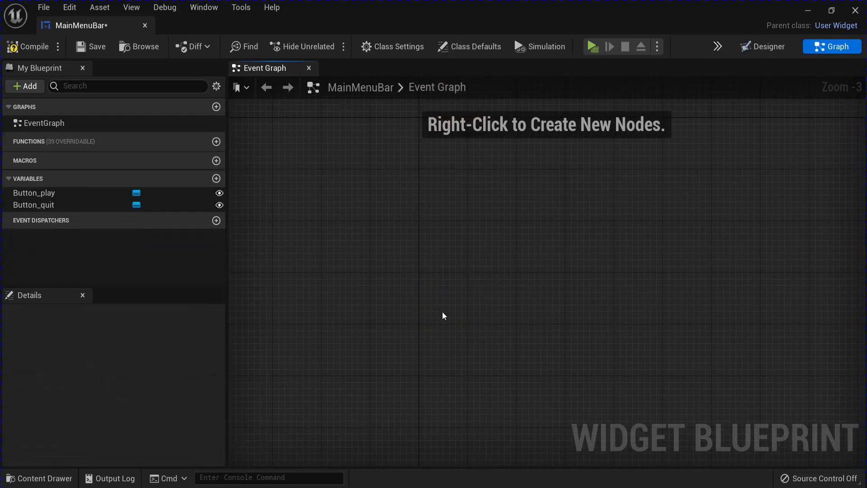
Step: Add On Clicked events for Button_play and Button_quit
{"action": "left_click", "coordinate": [63, 194]}
{"action": "scroll", "coordinate": [138, 407], "scroll_direction": "down", "scroll_amount": 2}
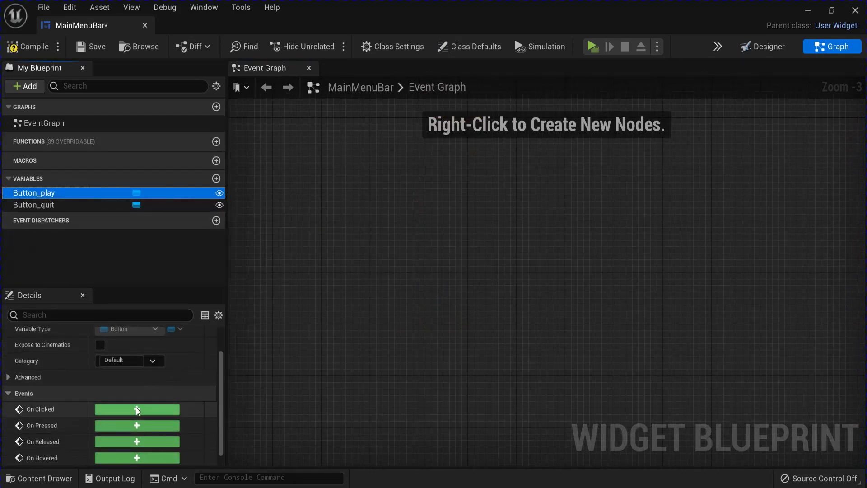
{"action": "left_click", "coordinate": [137, 410]}
{"action": "left_click", "coordinate": [62, 221]}
{"action": "scroll", "coordinate": [138, 407], "scroll_direction": "down", "scroll_amount": 2}
{"action": "left_click", "coordinate": [136, 408]}
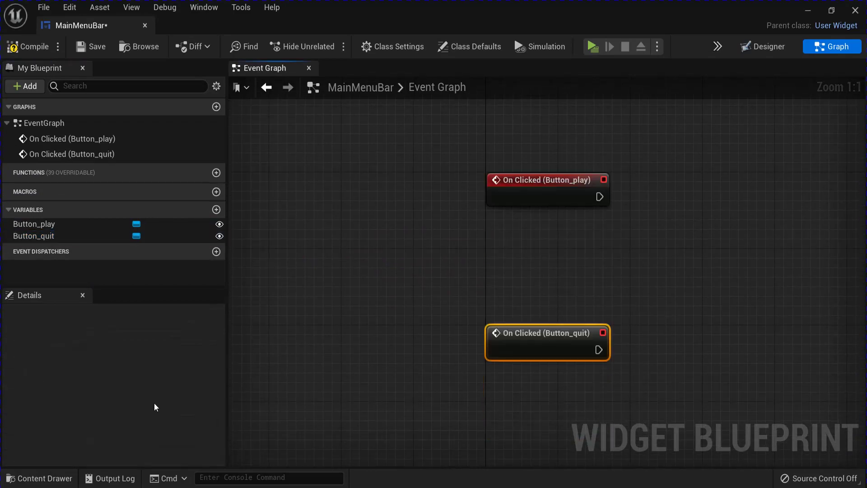
{"action": "left_click", "coordinate": [364, 304]}
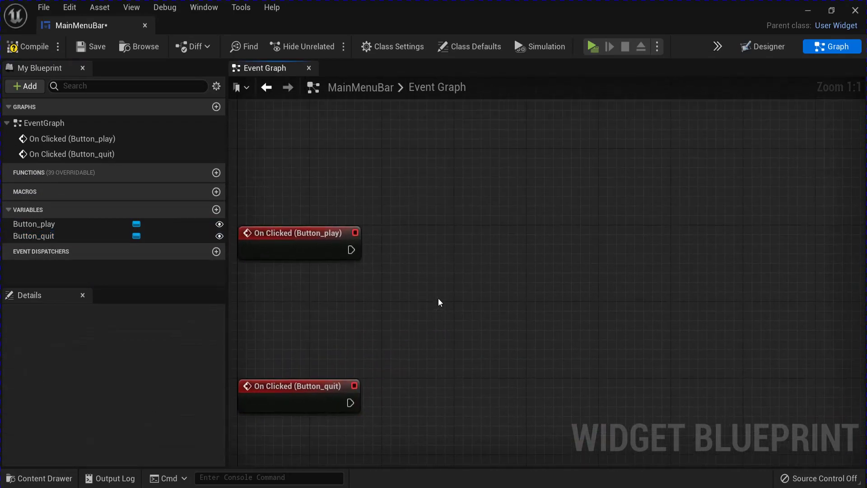
Step: Wire each On Clicked event to its own 0.2-second Delay node
{"action": "left_click", "coordinate": [458, 227]}
{"action": "left_click", "coordinate": [472, 386]}
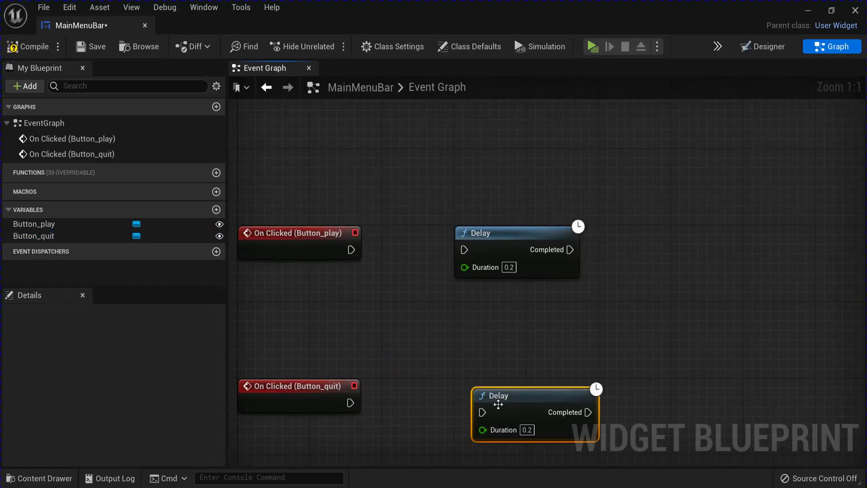
{"action": "left_click_drag", "start_coordinate": [350, 403], "coordinate": [475, 408]}
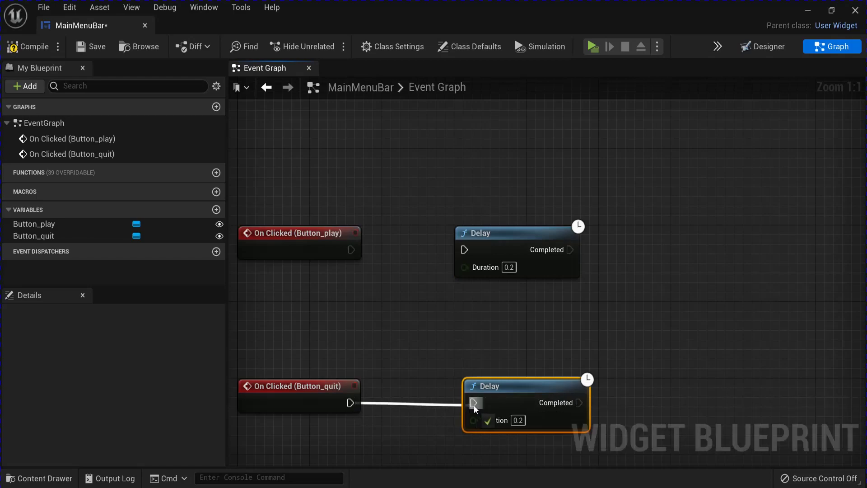
{"action": "left_click_drag", "start_coordinate": [350, 249], "coordinate": [464, 250]}
{"action": "left_click", "coordinate": [544, 314]}
{"action": "scroll", "coordinate": [547, 318], "scroll_direction": "down", "scroll_amount": 1}
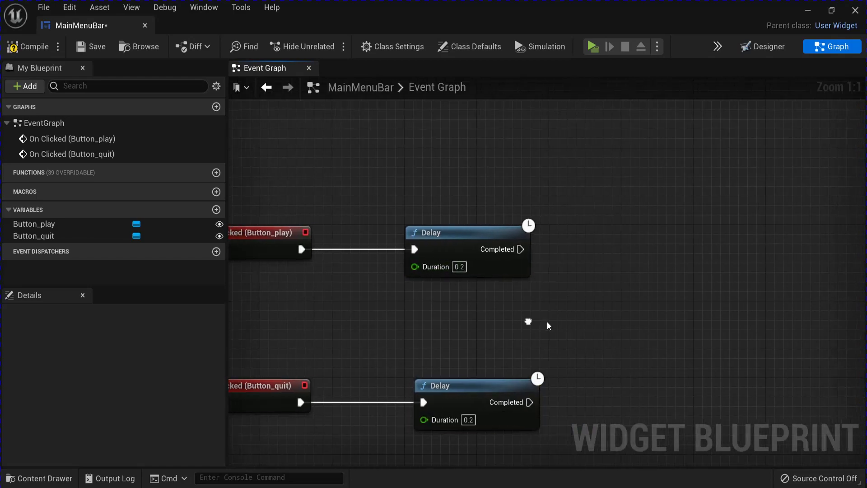
{"action": "right_click_drag", "start_coordinate": [548, 323], "coordinate": [519, 321]}
{"action": "left_click", "coordinate": [454, 264]}
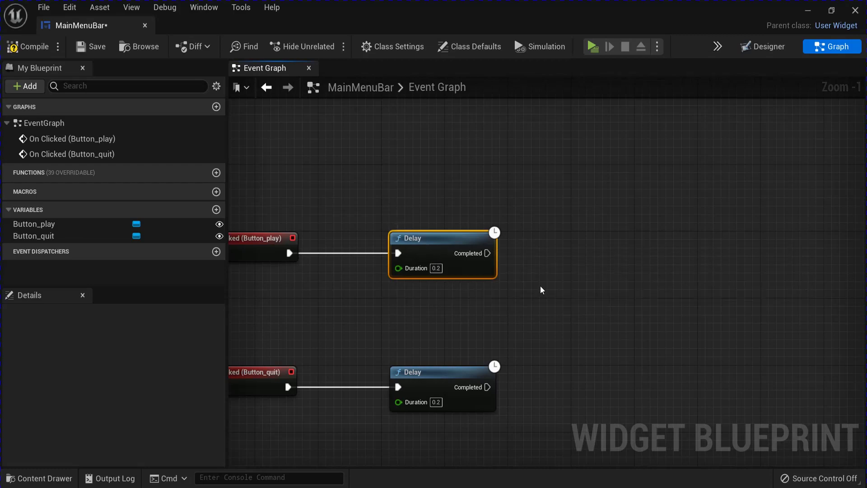
{"action": "right_click_drag", "start_coordinate": [540, 290], "coordinate": [431, 290]}
Step: After the play Delay, add Open Level (by Object Reference) set to ThirdPersonMap
{"action": "left_click_drag", "start_coordinate": [378, 254], "coordinate": [446, 258]}
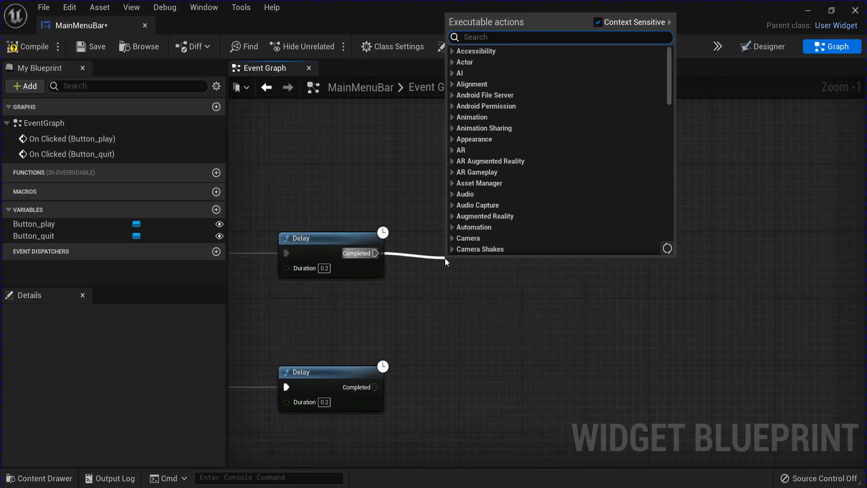
{"action": "type", "text": "open"}
{"action": "key", "text": "Down"}
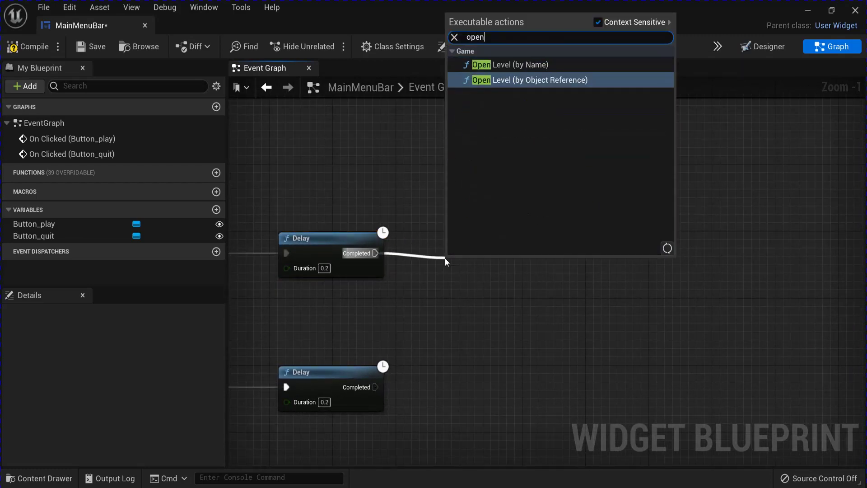
{"action": "key", "text": "Return"}
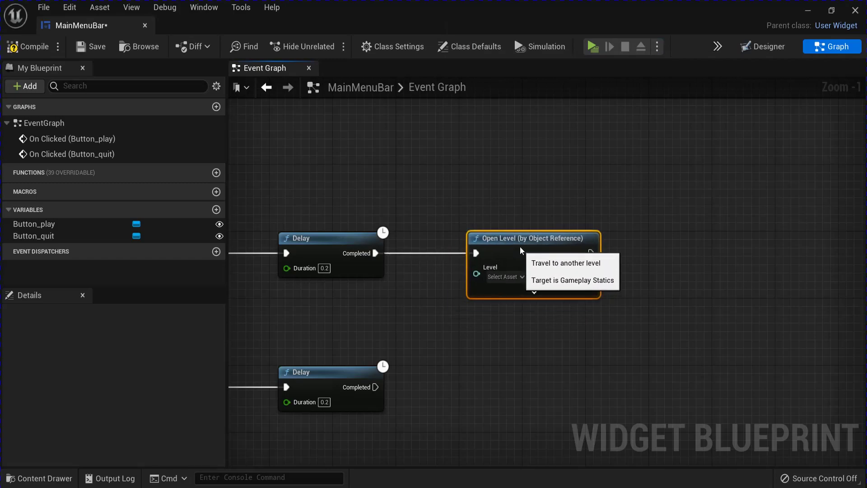
{"action": "left_click", "coordinate": [505, 276]}
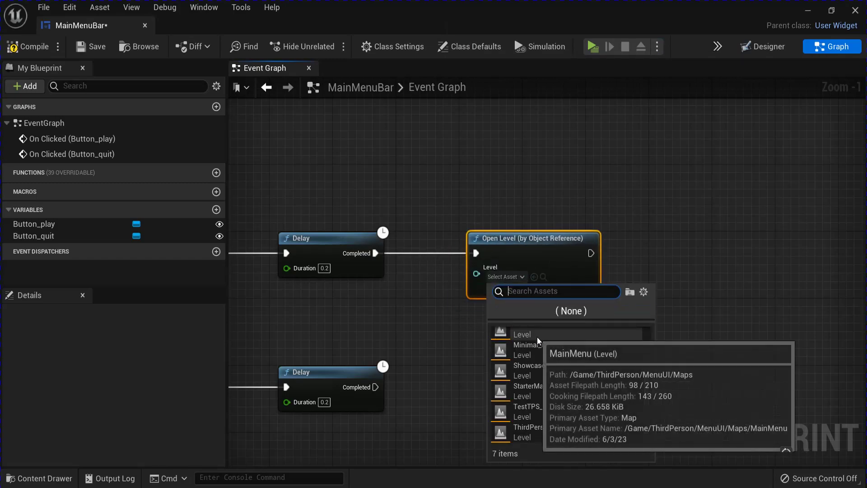
{"action": "scroll", "coordinate": [555, 407], "scroll_direction": "down", "scroll_amount": 2}
{"action": "left_click", "coordinate": [555, 431]}
{"action": "right_click_drag", "start_coordinate": [492, 387], "coordinate": [593, 314]}
{"action": "left_click", "coordinate": [553, 337]}
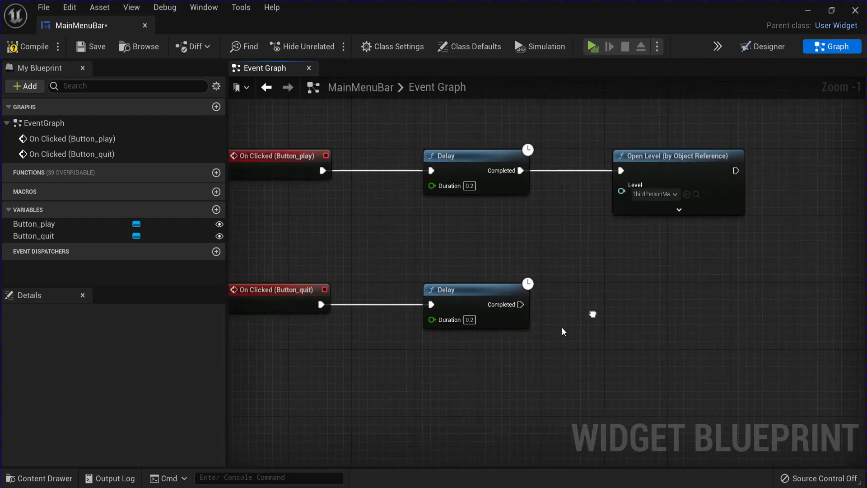
Step: After the quit Delay, add Quit Game using Get Player Controller, then compile
{"action": "left_click_drag", "start_coordinate": [521, 305], "coordinate": [660, 315]}
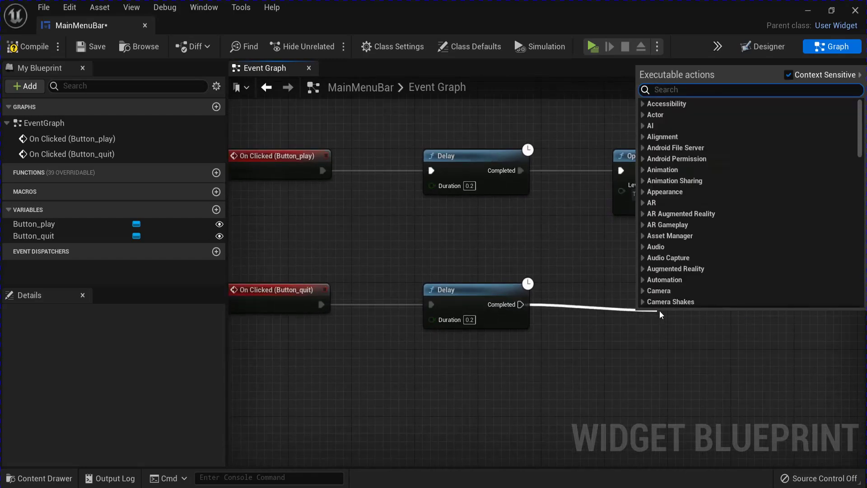
{"action": "type", "text": "quit"}
{"action": "key", "text": "Return"}
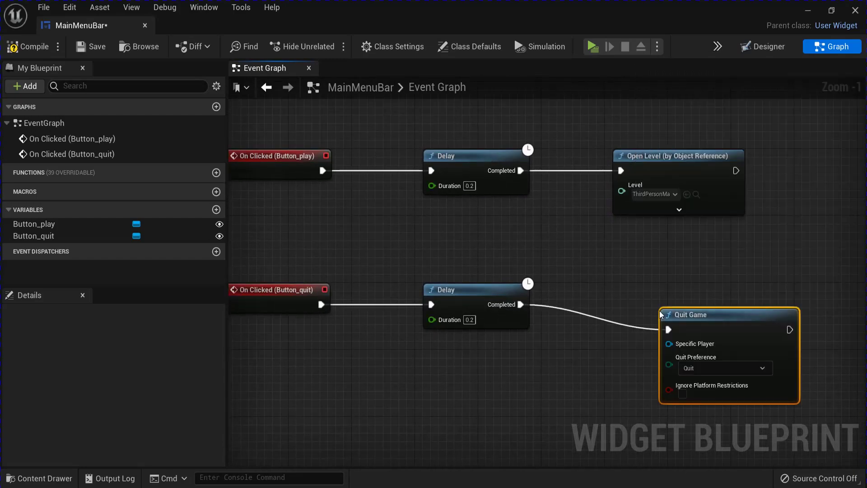
{"action": "left_click_drag", "start_coordinate": [690, 291], "coordinate": [681, 300]}
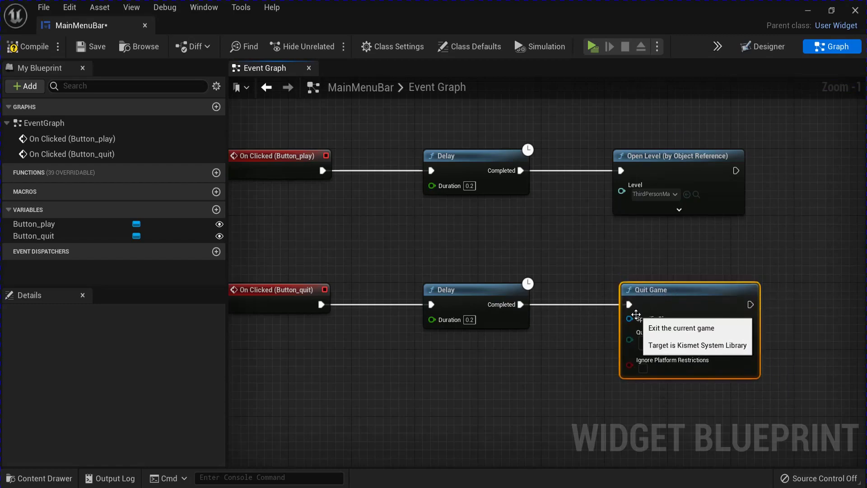
{"action": "left_click_drag", "start_coordinate": [630, 318], "coordinate": [443, 382]}
{"action": "type", "text": "get"}
{"action": "left_click", "coordinate": [605, 211]}
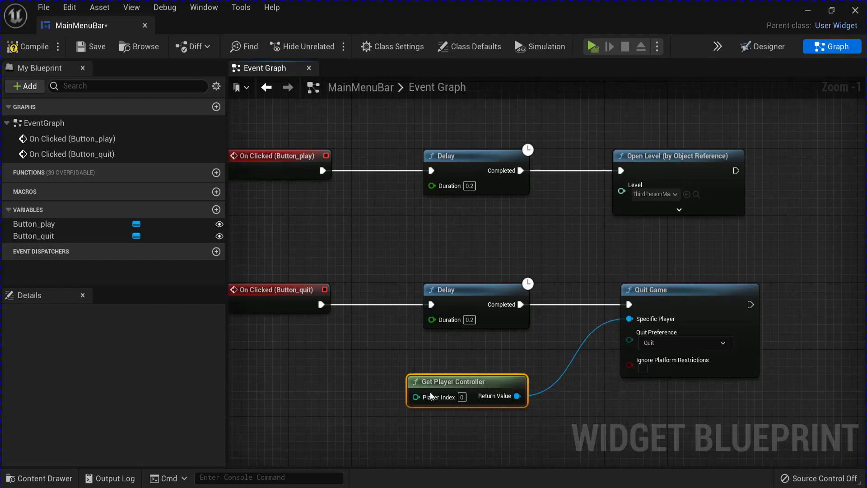
{"action": "left_click", "coordinate": [21, 51]}
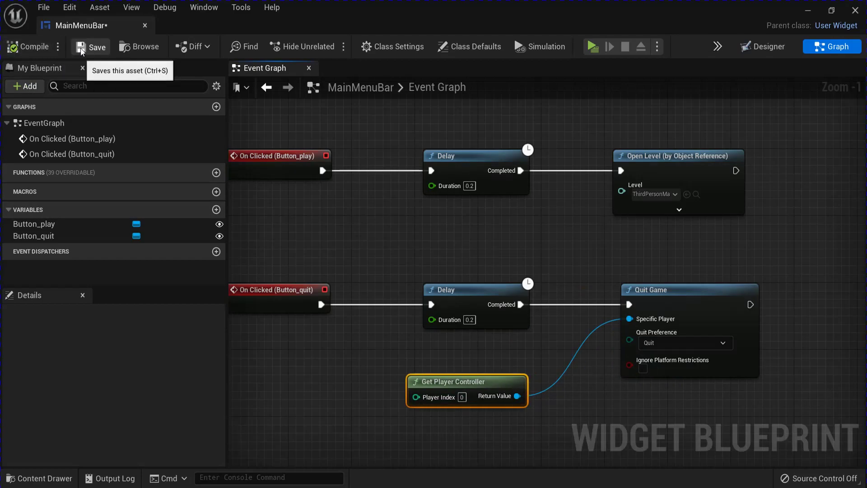
Step: Save all, then place MainMenuBar on MainMenuScreen with a full-screen stretch anchor
{"action": "left_click", "coordinate": [43, 8]}
{"action": "left_click", "coordinate": [67, 67]}
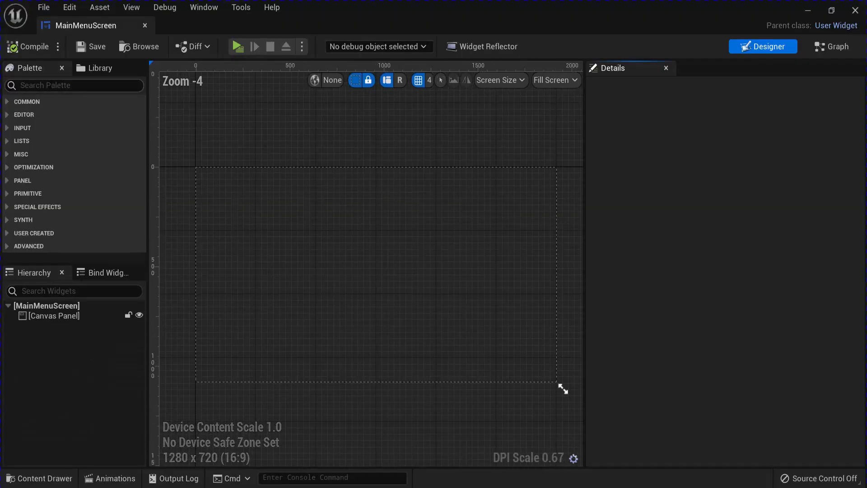
{"action": "type", "text": "men"}
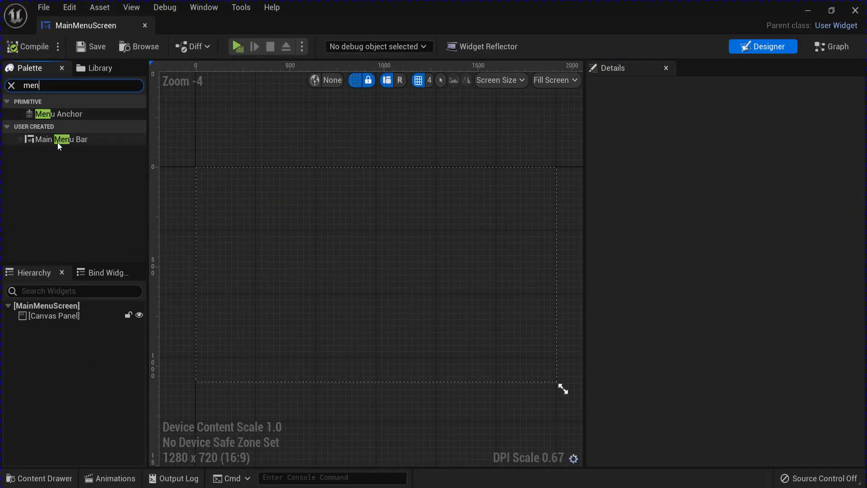
{"action": "left_click_drag", "start_coordinate": [59, 144], "coordinate": [53, 316]}
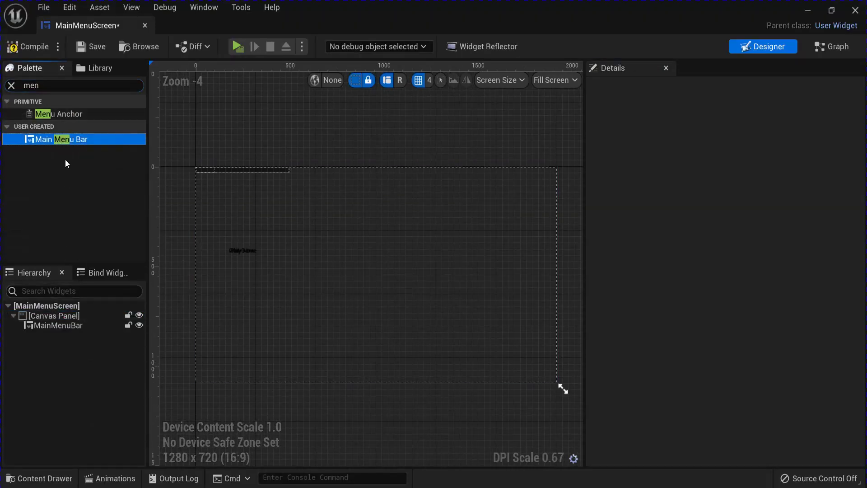
{"action": "left_click", "coordinate": [57, 325]}
{"action": "left_click", "coordinate": [735, 147]}
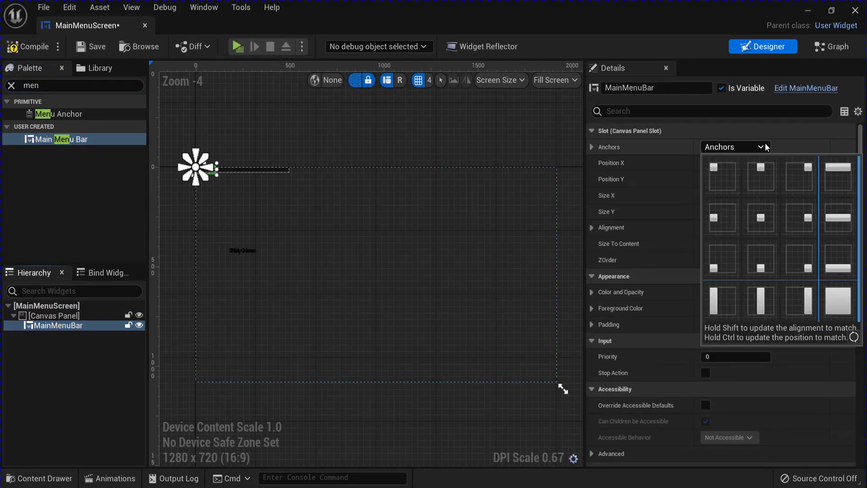
{"action": "left_click", "coordinate": [847, 311]}
Step: Compile and save MainMenuScreen, then close its widget editor
{"action": "left_click", "coordinate": [18, 47]}
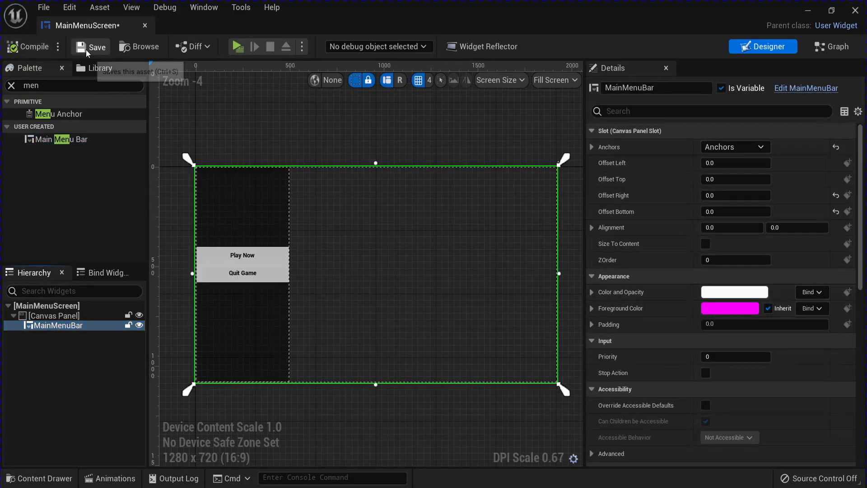
{"action": "left_click", "coordinate": [43, 7]}
{"action": "left_click", "coordinate": [593, 31]}
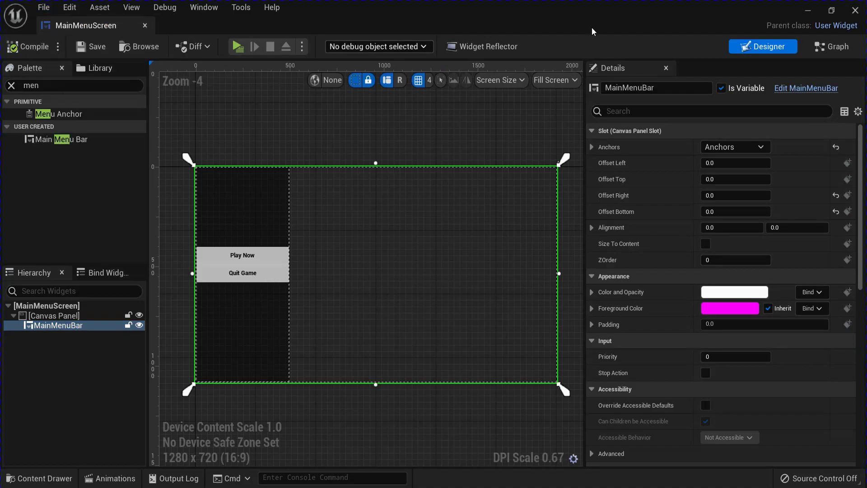
{"action": "left_click", "coordinate": [854, 11]}
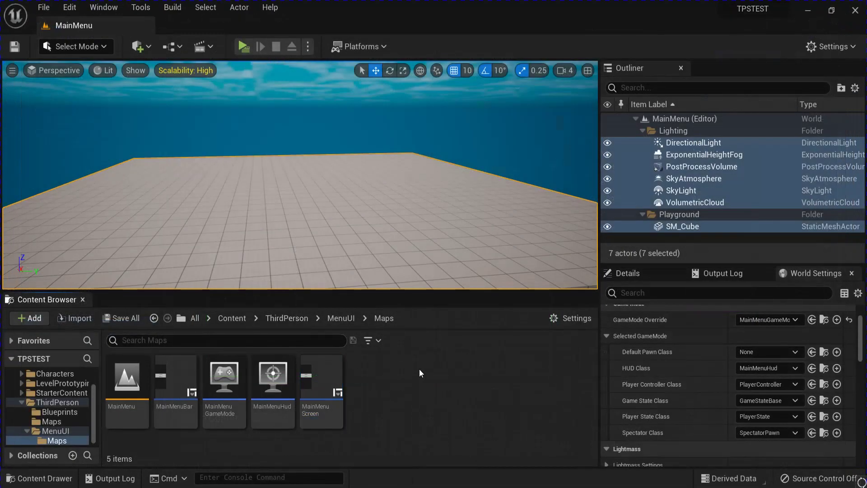
Step: Add a Camera Actor to the MainMenu level and set its height above the floor
{"action": "left_click", "coordinate": [672, 240]}
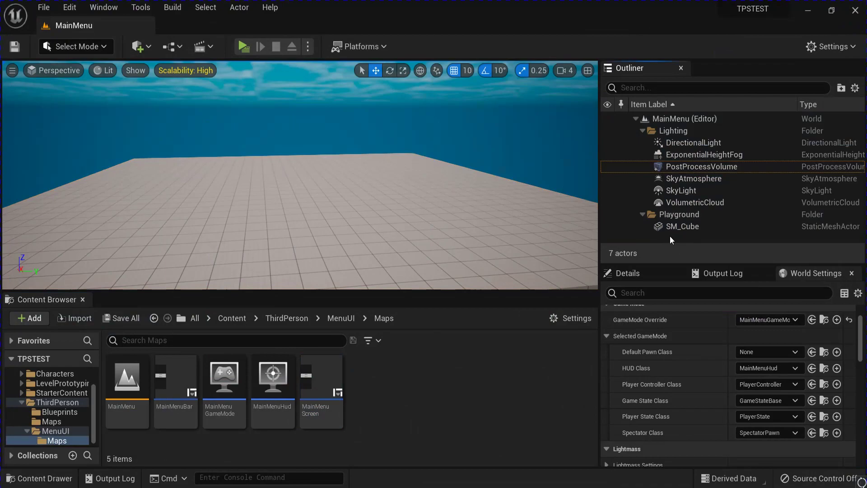
{"action": "left_click", "coordinate": [136, 47]}
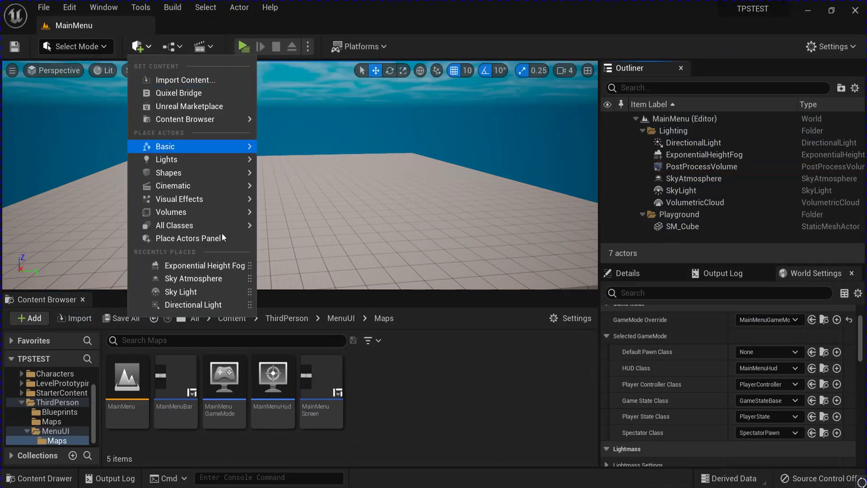
{"action": "mouse_move", "coordinate": [210, 225]}
{"action": "type", "text": "cam"}
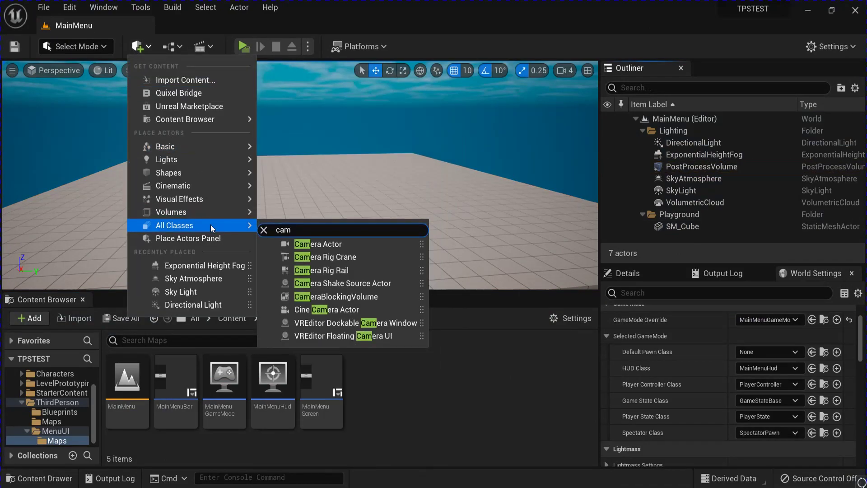
{"action": "mouse_move", "coordinate": [330, 244]}
{"action": "left_mouse_down"}
{"action": "mouse_move", "coordinate": [319, 229]}
{"action": "mouse_move", "coordinate": [320, 243]}
{"action": "left_mouse_up"}
{"action": "key", "text": "f"}
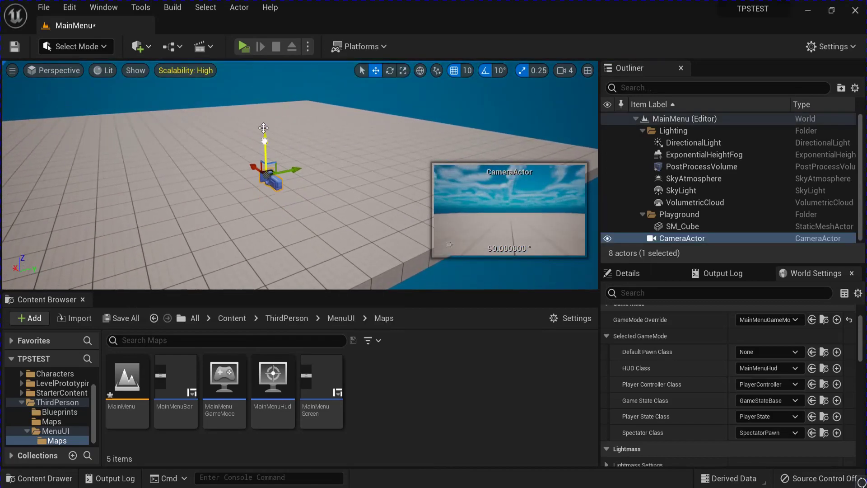
{"action": "left_click_drag", "start_coordinate": [263, 127], "coordinate": [263, 111]}
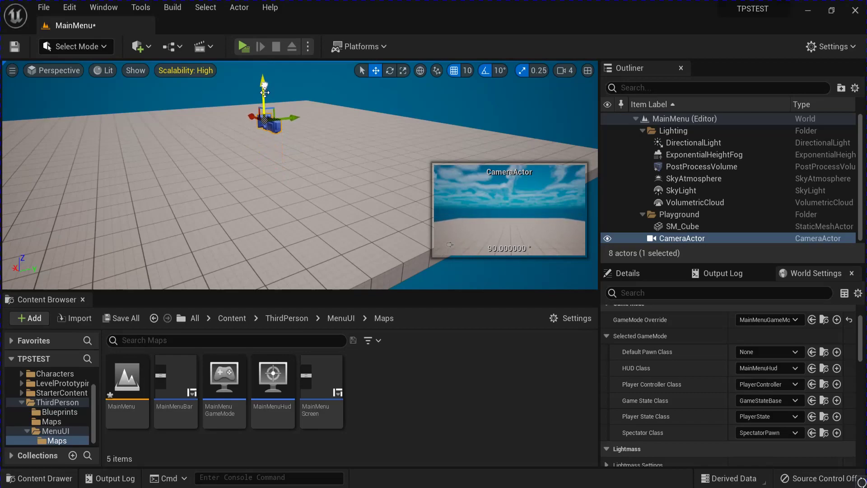
{"action": "left_click_drag", "start_coordinate": [265, 92], "coordinate": [271, 132]}
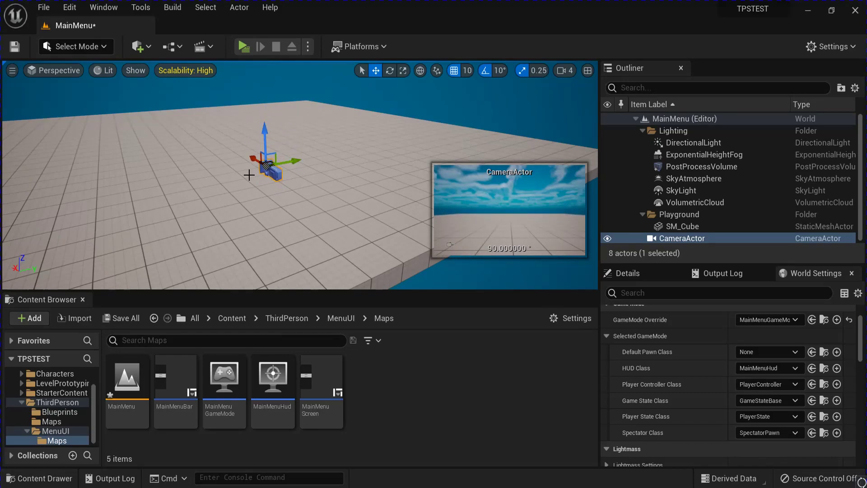
Step: Save all unsaved levels and assets
{"action": "left_click", "coordinate": [48, 11]}
{"action": "left_click", "coordinate": [190, 143]}
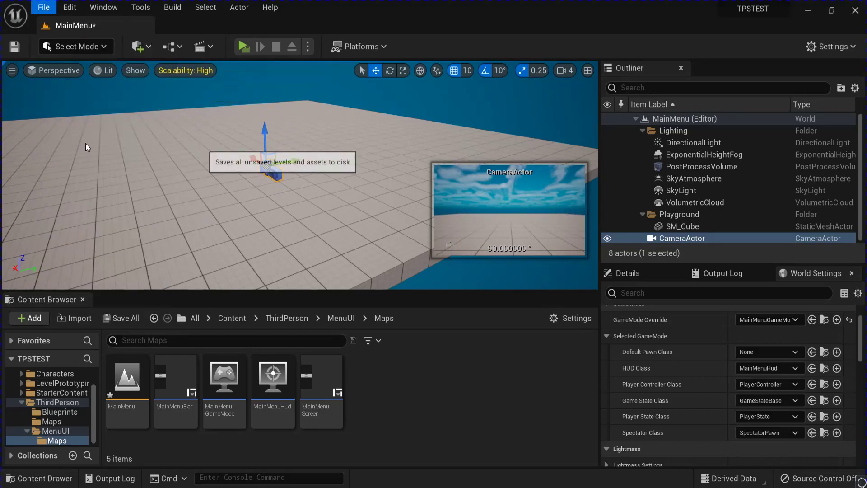
{"action": "left_click", "coordinate": [160, 47]}
Step: In the MainMenu Level Blueprint, add a CameraActor reference and delete Event Tick
{"action": "left_click", "coordinate": [218, 133]}
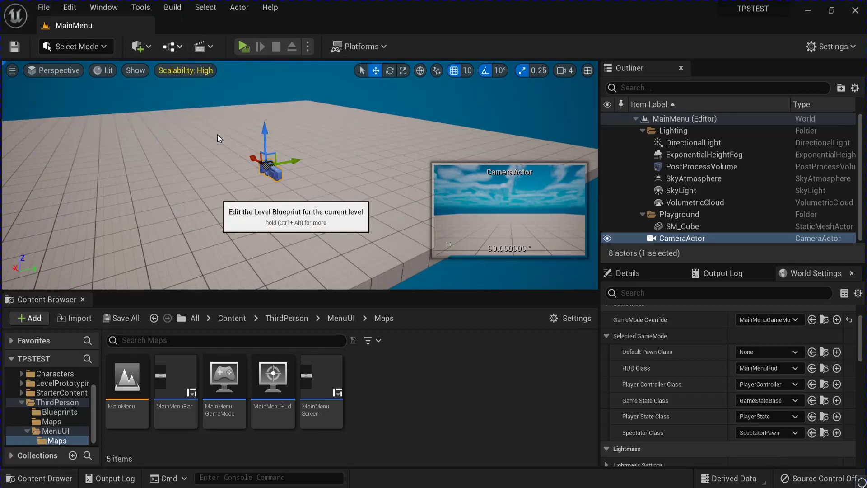
{"action": "scroll", "coordinate": [596, 144], "scroll_direction": "down", "scroll_amount": 3}
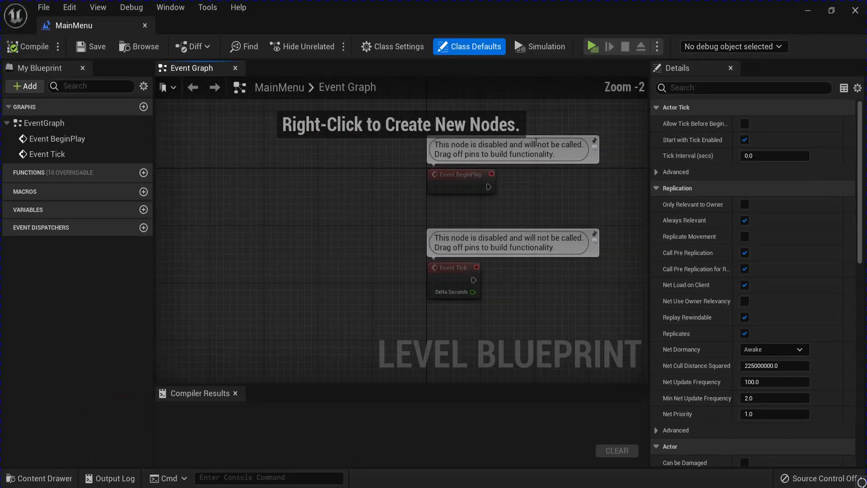
{"action": "left_click", "coordinate": [808, 10]}
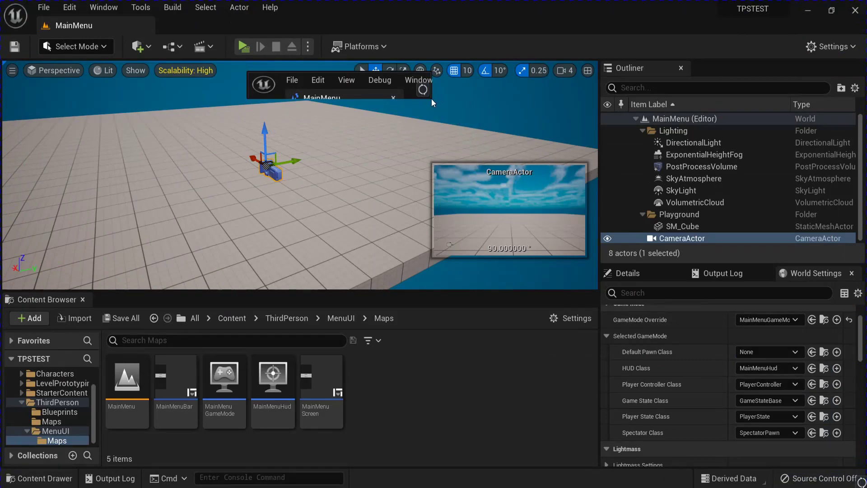
{"action": "left_click_drag", "start_coordinate": [431, 98], "coordinate": [567, 249]}
{"action": "left_click_drag", "start_coordinate": [681, 240], "coordinate": [425, 199]}
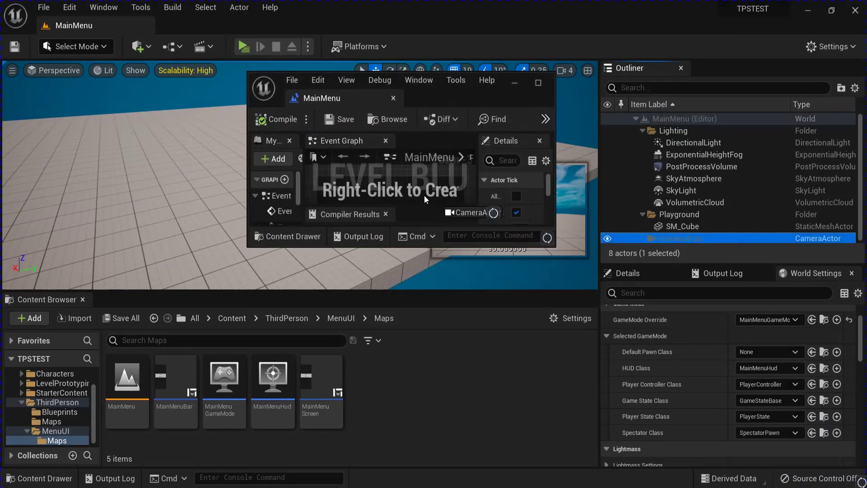
{"action": "left_click", "coordinate": [538, 83]}
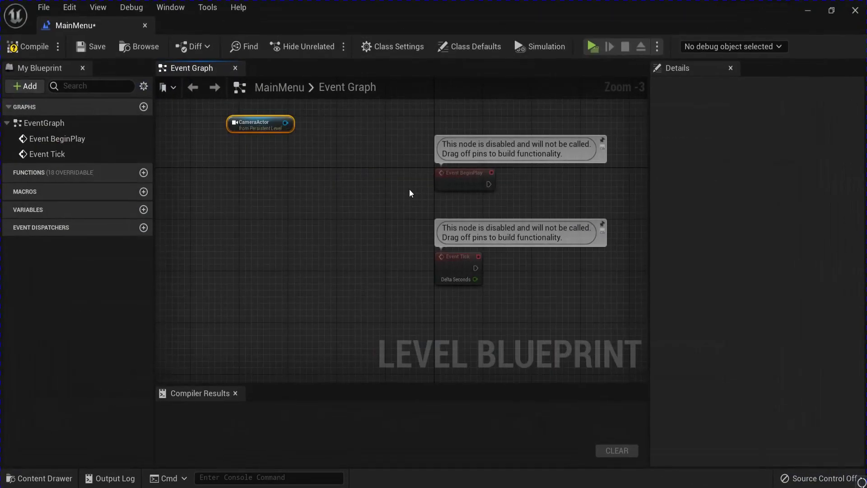
{"action": "right_click_drag", "start_coordinate": [361, 157], "coordinate": [265, 176]}
{"action": "left_click_drag", "start_coordinate": [163, 138], "coordinate": [370, 137]}
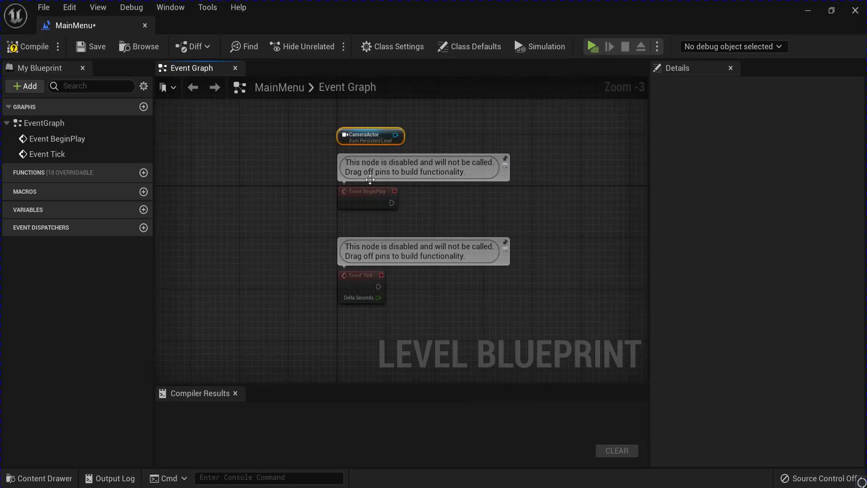
{"action": "key", "text": "Delete"}
{"action": "scroll", "coordinate": [434, 261], "scroll_direction": "up", "scroll_amount": 2}
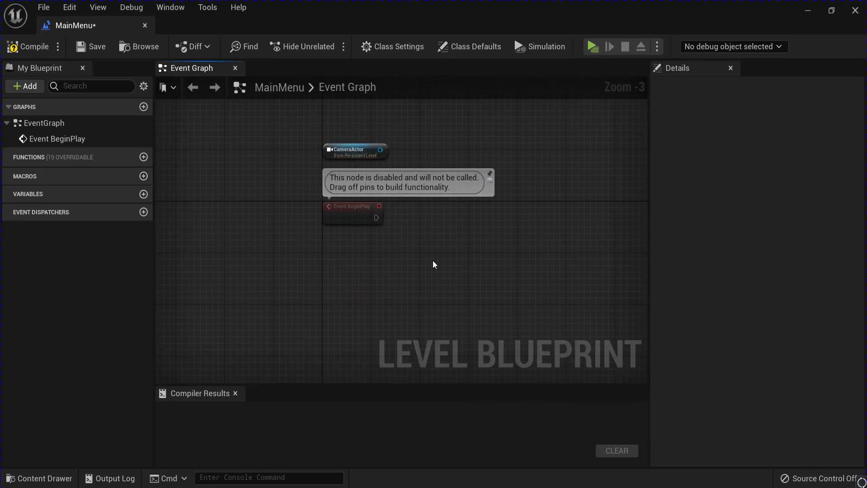
Step: On BeginPlay, call Set View Target with Blend using Get Player Controller and CameraActor, then compile
{"action": "right_click", "coordinate": [305, 271]}
{"action": "type", "text": "getpl"}
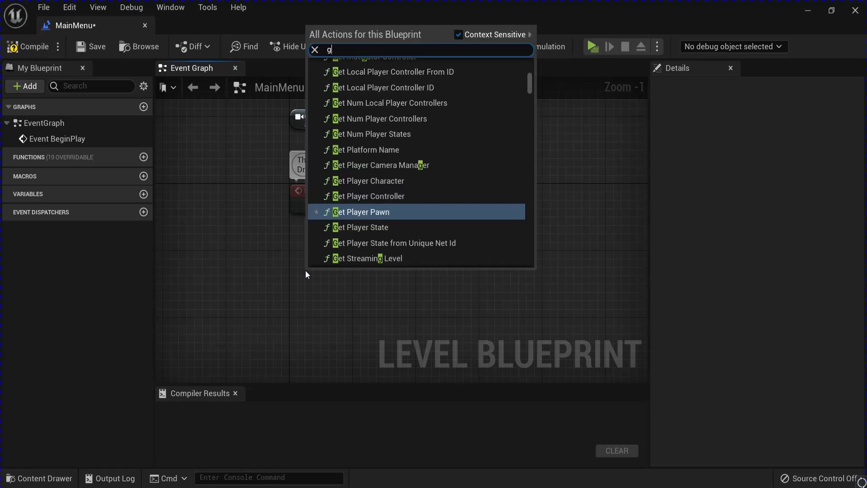
{"action": "left_click", "coordinate": [383, 154]}
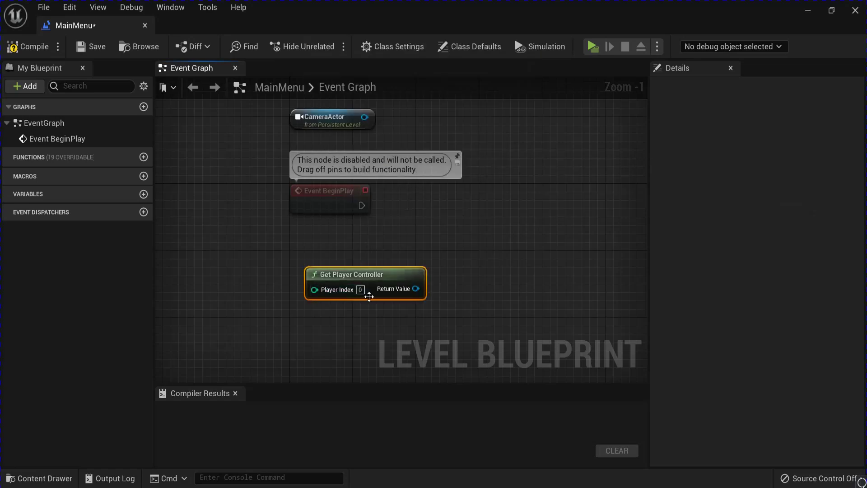
{"action": "left_click_drag", "start_coordinate": [409, 301], "coordinate": [435, 262]}
{"action": "type", "text": "setv"}
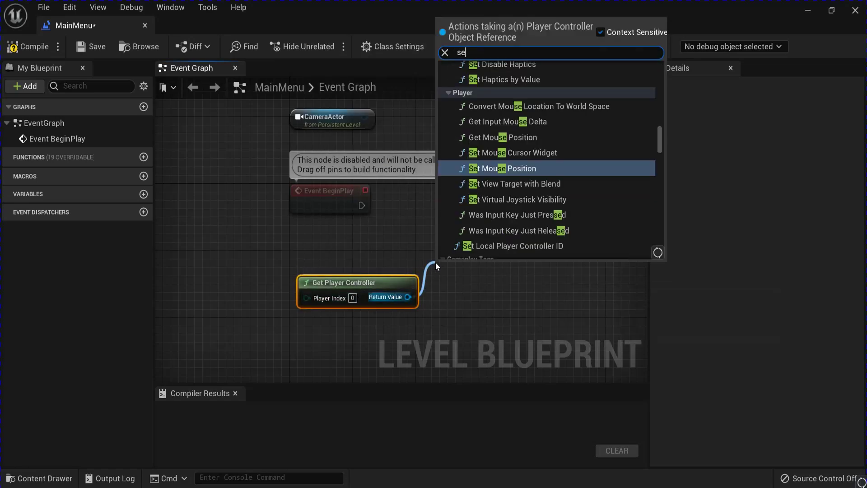
{"action": "left_click", "coordinate": [514, 91]}
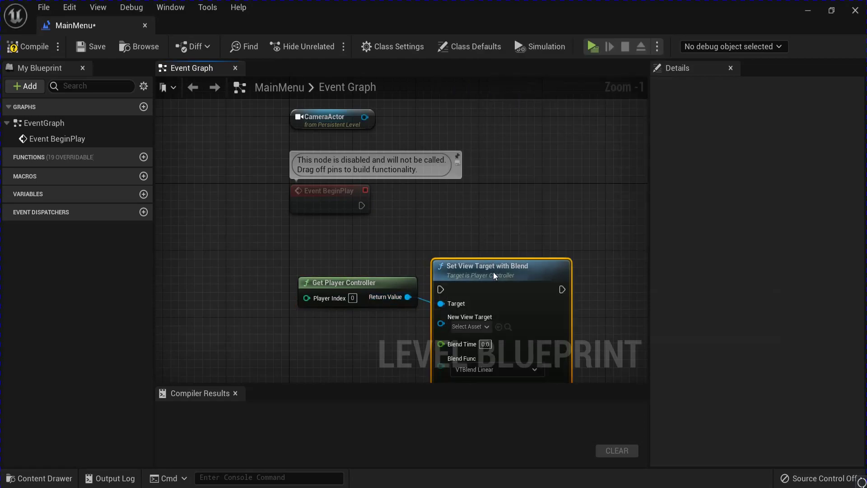
{"action": "left_click_drag", "start_coordinate": [495, 283], "coordinate": [520, 190]}
{"action": "left_click_drag", "start_coordinate": [362, 206], "coordinate": [511, 209]}
{"action": "left_click_drag", "start_coordinate": [364, 117], "coordinate": [497, 234]}
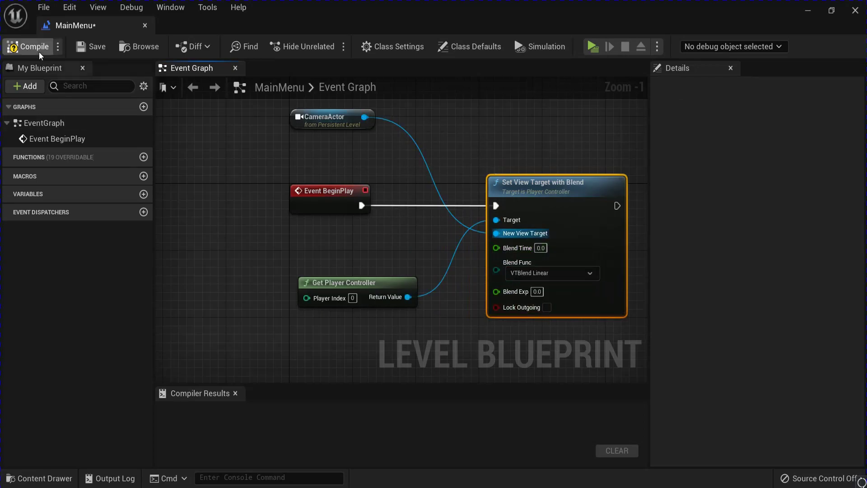
{"action": "left_click", "coordinate": [28, 46]}
Step: Set the Game Default Map to MainMenu in Project Settings > Maps & Modes
{"action": "left_click", "coordinate": [855, 10]}
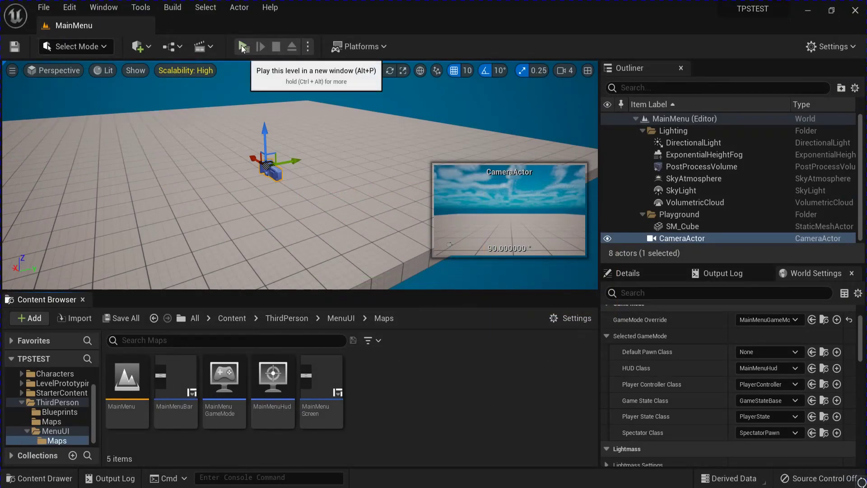
{"action": "left_click", "coordinate": [68, 8]}
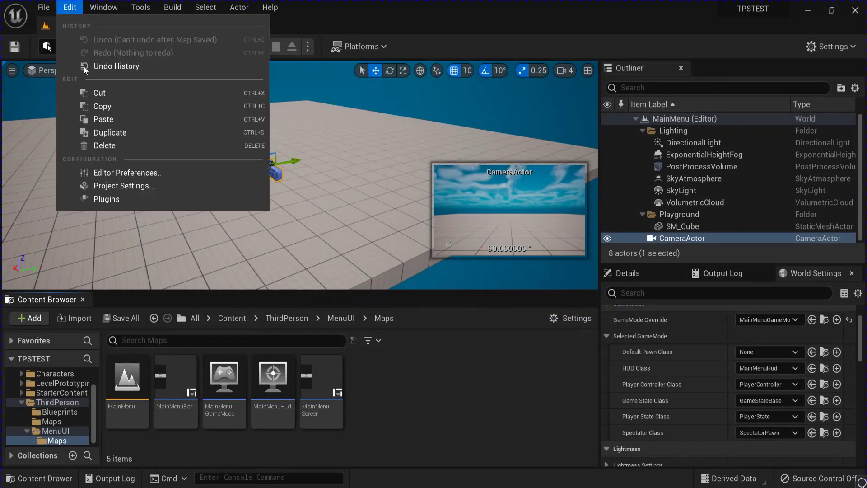
{"action": "left_click", "coordinate": [121, 186]}
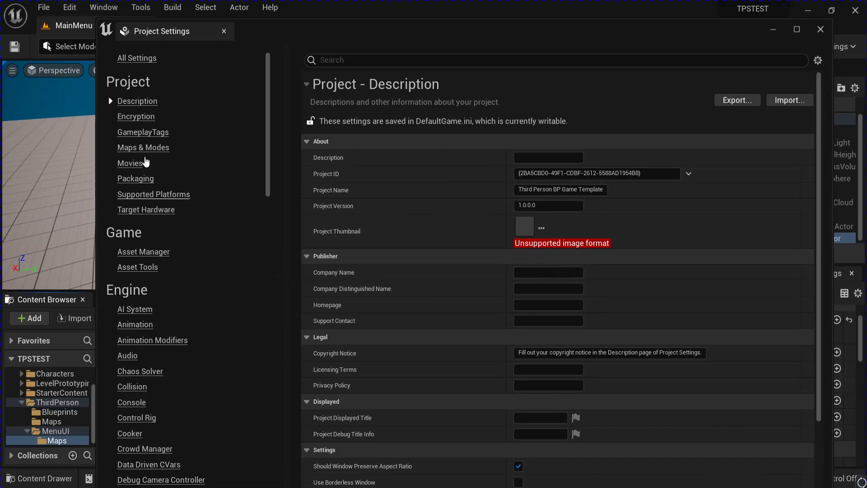
{"action": "left_click", "coordinate": [143, 148]}
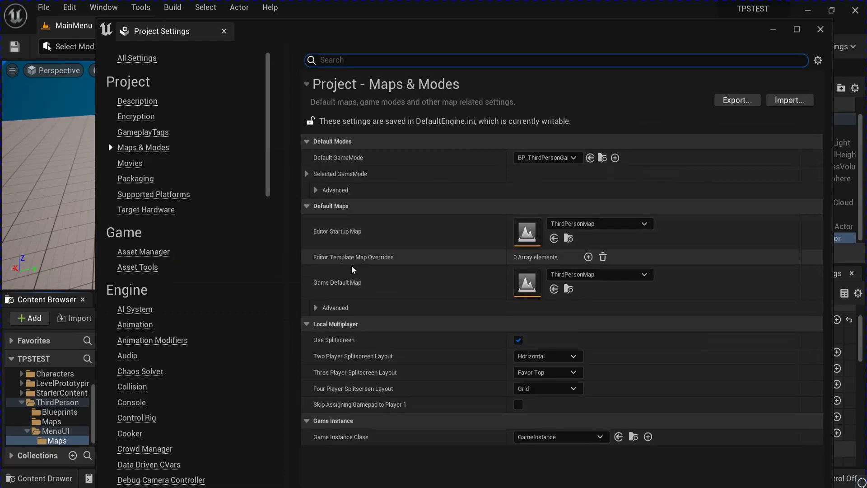
{"action": "left_click", "coordinate": [607, 276]}
{"action": "left_click", "coordinate": [705, 356]}
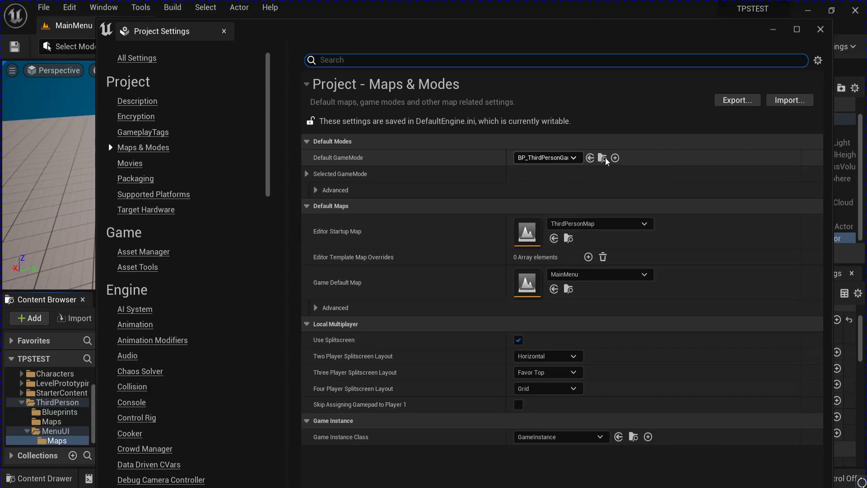
{"action": "left_click", "coordinate": [564, 159]}
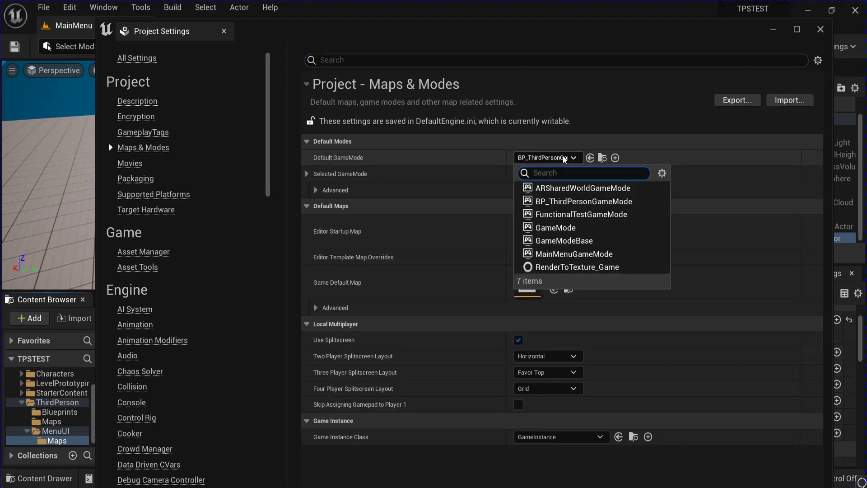
{"action": "left_click", "coordinate": [565, 158]}
Step: Close Project Settings and save all levels and assets
{"action": "left_click", "coordinate": [821, 30]}
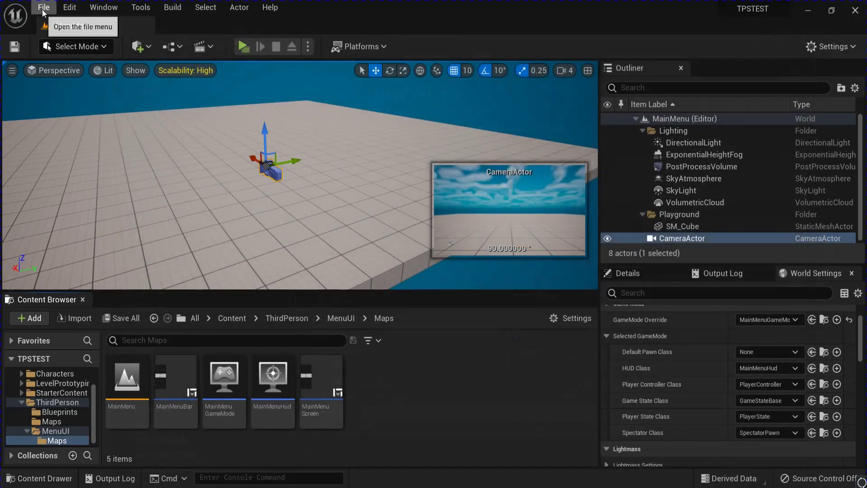
{"action": "left_click", "coordinate": [43, 7]}
{"action": "left_click", "coordinate": [75, 143]}
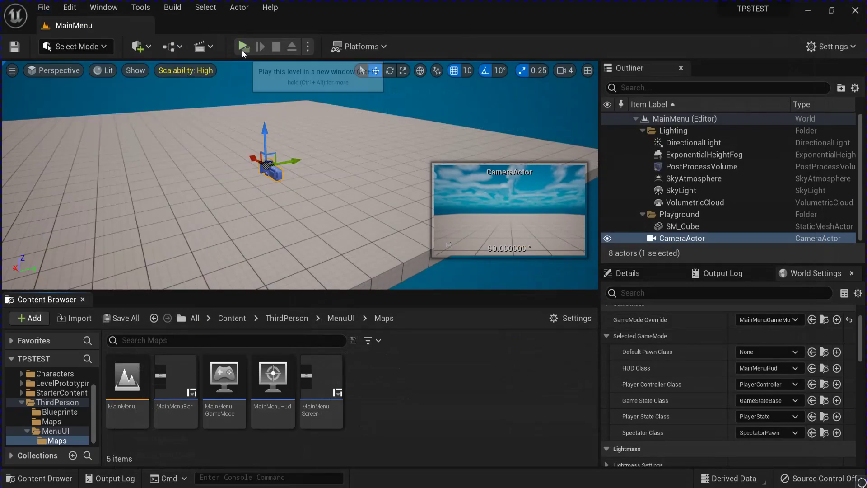
Step: Play the level, start via Play Now, and move and jump the character before stopping
{"action": "left_click", "coordinate": [242, 47]}
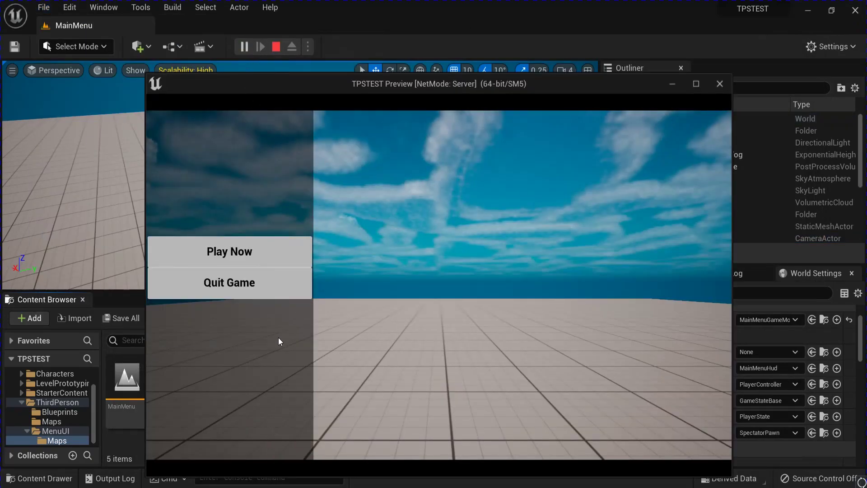
{"action": "left_click", "coordinate": [250, 256]}
{"action": "key", "text": "a"}
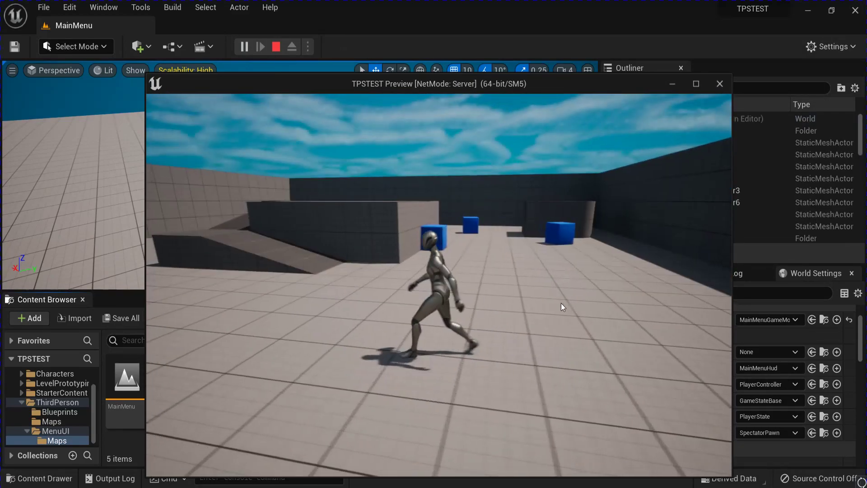
{"action": "key", "text": "d"}
{"action": "key", "text": "space"}
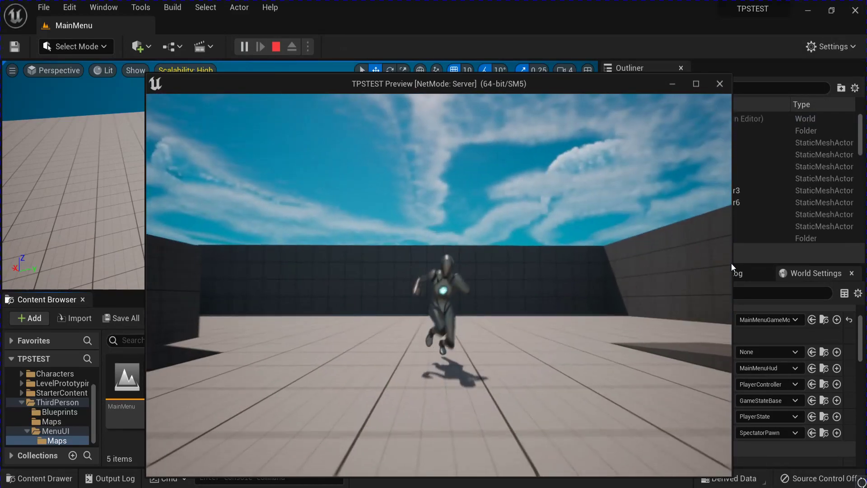
{"action": "key", "text": "Escape"}
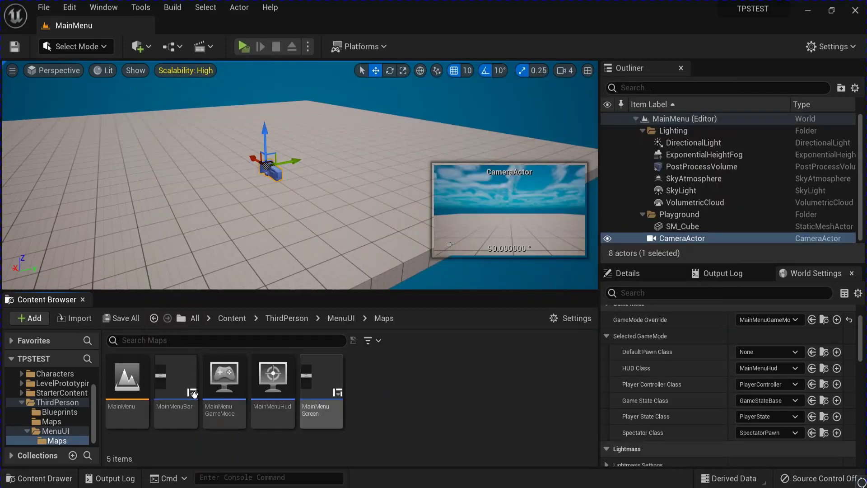
Step: In MainMenuHud, add a Set Show Mouse Cursor node off Get Player Controller
{"action": "double_click", "coordinate": [273, 384]}
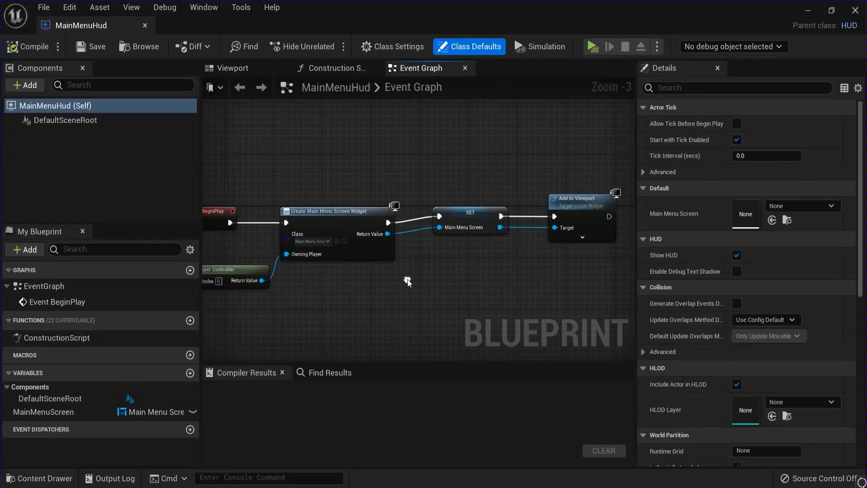
{"action": "scroll", "coordinate": [420, 267], "scroll_direction": "down", "scroll_amount": 1}
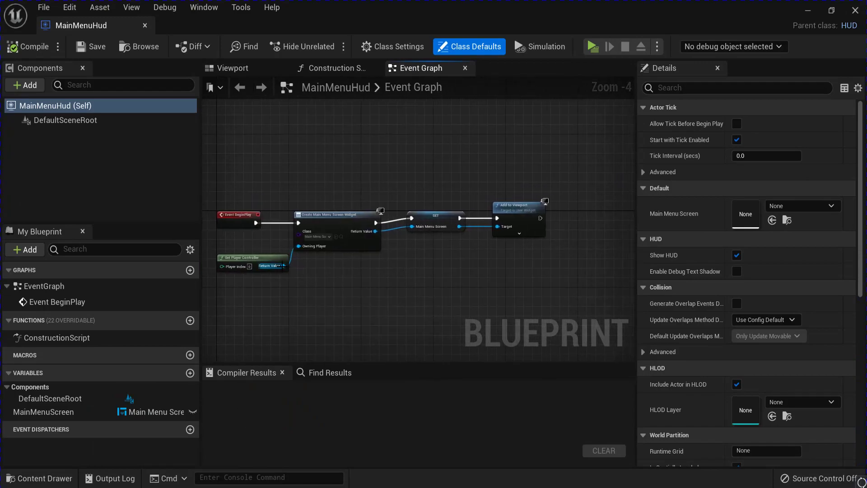
{"action": "left_click_drag", "start_coordinate": [284, 266], "coordinate": [482, 268]}
{"action": "type", "text": "sets"}
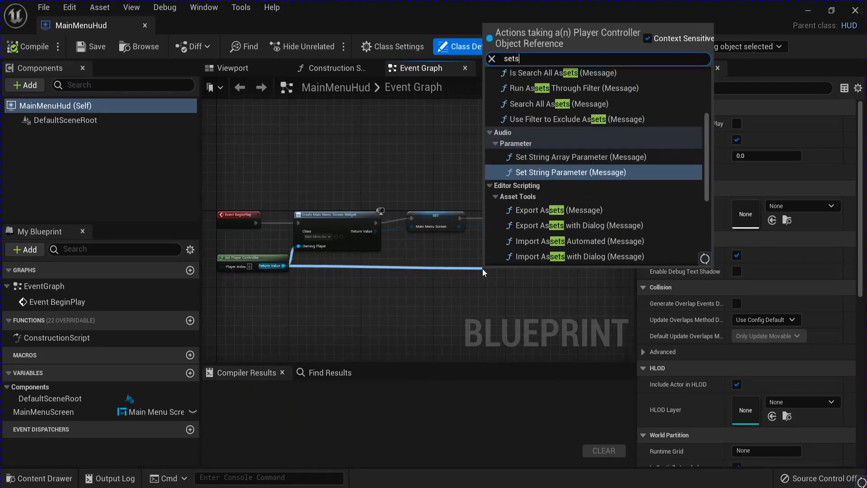
{"action": "type", "text": "h"}
{"action": "left_click", "coordinate": [548, 97]}
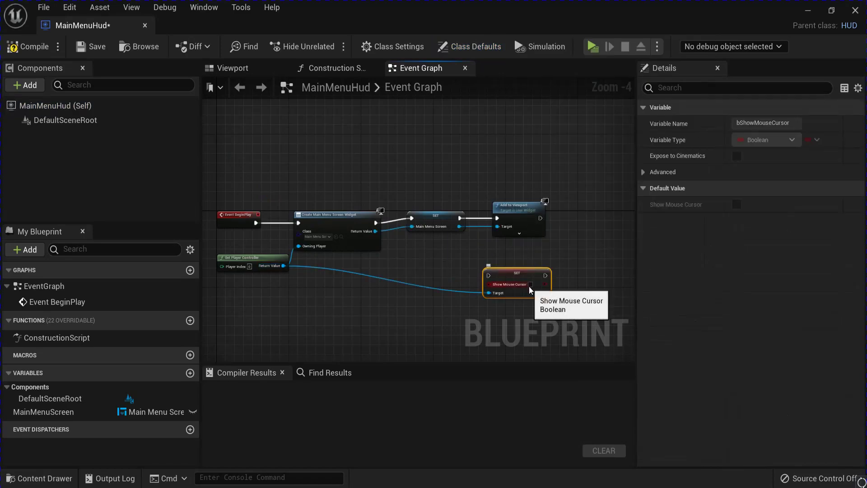
{"action": "left_click_drag", "start_coordinate": [517, 273], "coordinate": [630, 271]}
Step: Add Set Input Mode UI Only after Add to Viewport, ahead of the show-cursor node
{"action": "right_click_drag", "start_coordinate": [203, 267], "coordinate": [291, 260]}
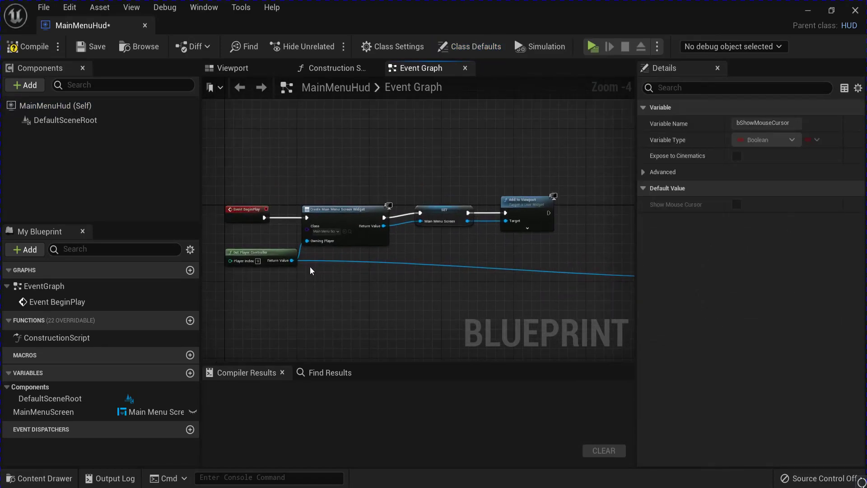
{"action": "left_click_drag", "start_coordinate": [291, 261], "coordinate": [475, 276]}
{"action": "type", "text": "set"}
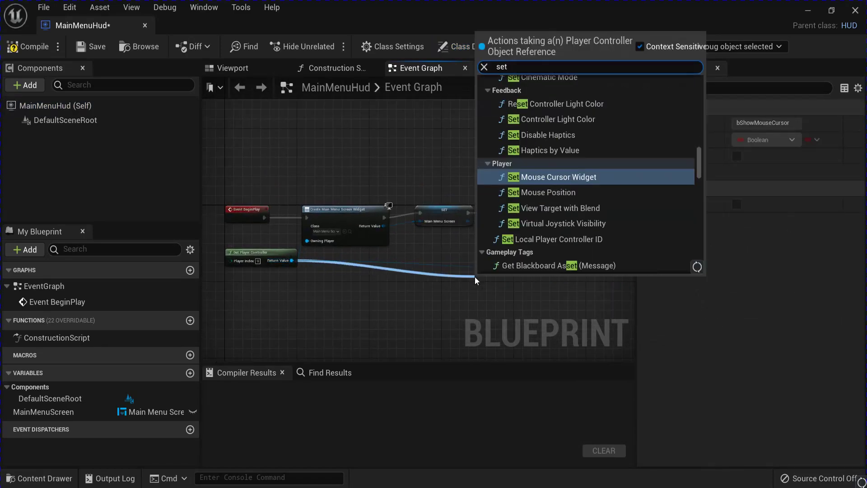
{"action": "type", "text": "inp"}
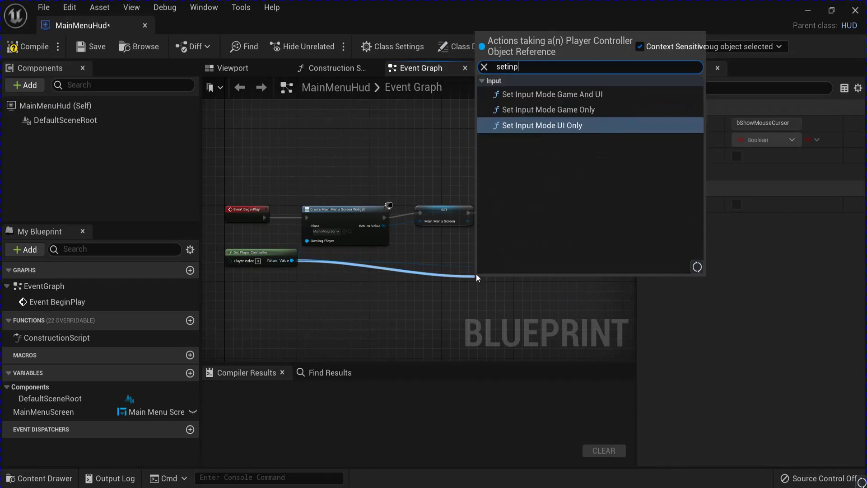
{"action": "left_click", "coordinate": [549, 126]}
{"action": "scroll", "coordinate": [451, 294], "scroll_direction": "down", "scroll_amount": 3}
{"action": "right_click_drag", "start_coordinate": [453, 293], "coordinate": [362, 287]}
{"action": "left_click_drag", "start_coordinate": [362, 287], "coordinate": [471, 201]}
{"action": "left_click_drag", "start_coordinate": [461, 207], "coordinate": [461, 212]}
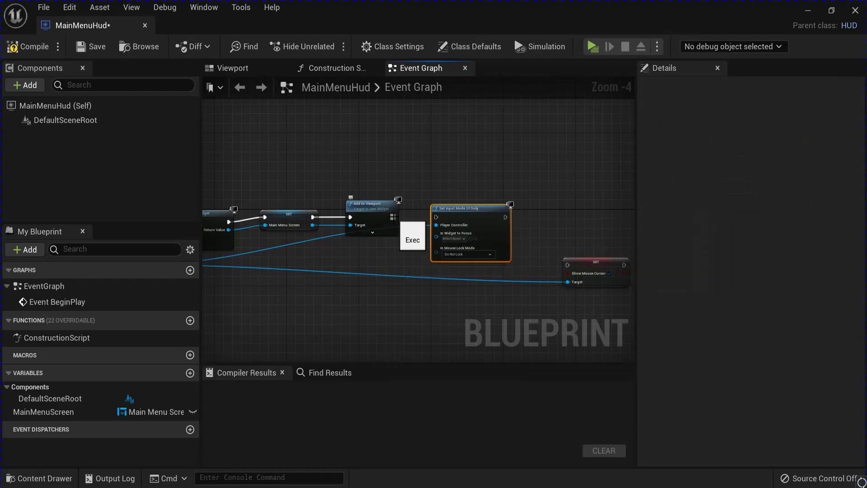
{"action": "left_click_drag", "start_coordinate": [394, 217], "coordinate": [436, 217]}
{"action": "left_click_drag", "start_coordinate": [573, 269], "coordinate": [549, 217]}
Step: Plug the Main Menu Screen widget into the focus input and compile
{"action": "scroll", "coordinate": [518, 232], "scroll_direction": "up", "scroll_amount": 1}
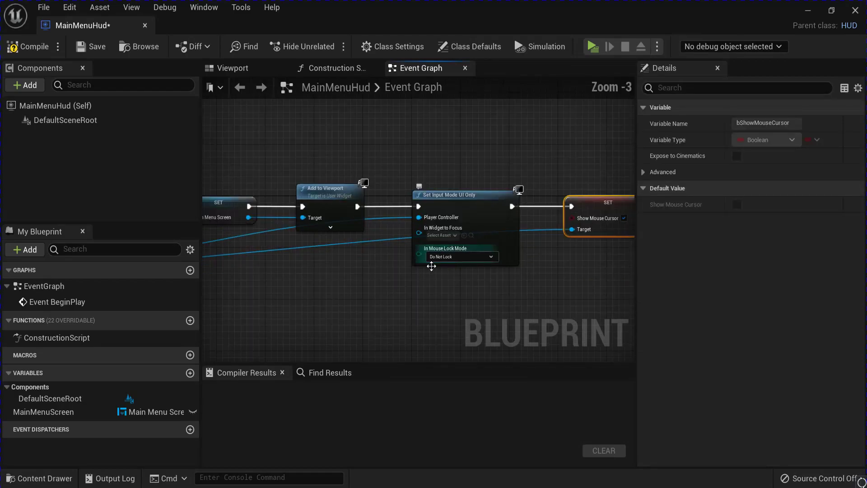
{"action": "right_click_drag", "start_coordinate": [357, 275], "coordinate": [538, 253]}
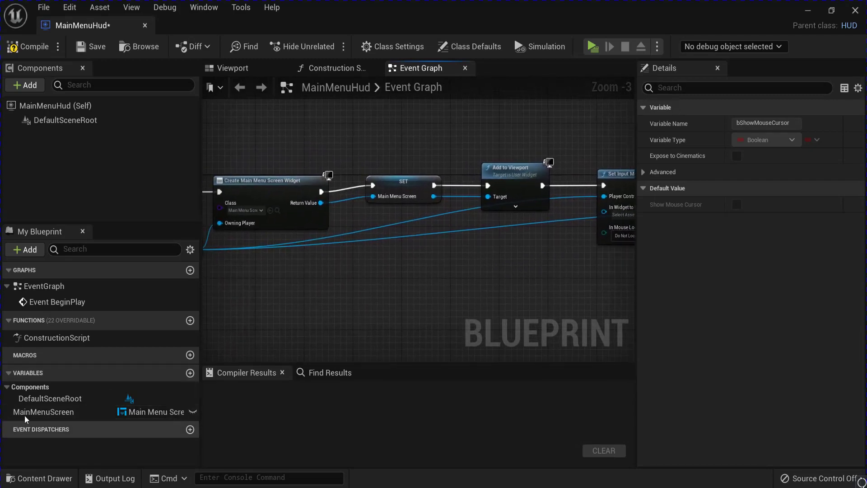
{"action": "left_click_drag", "start_coordinate": [27, 412], "coordinate": [606, 215]}
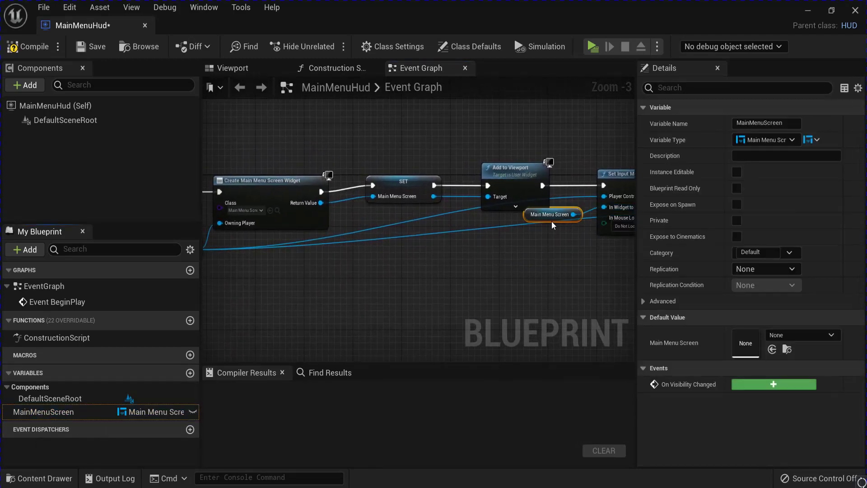
{"action": "left_click_drag", "start_coordinate": [551, 221], "coordinate": [518, 247]}
{"action": "left_click", "coordinate": [20, 47]}
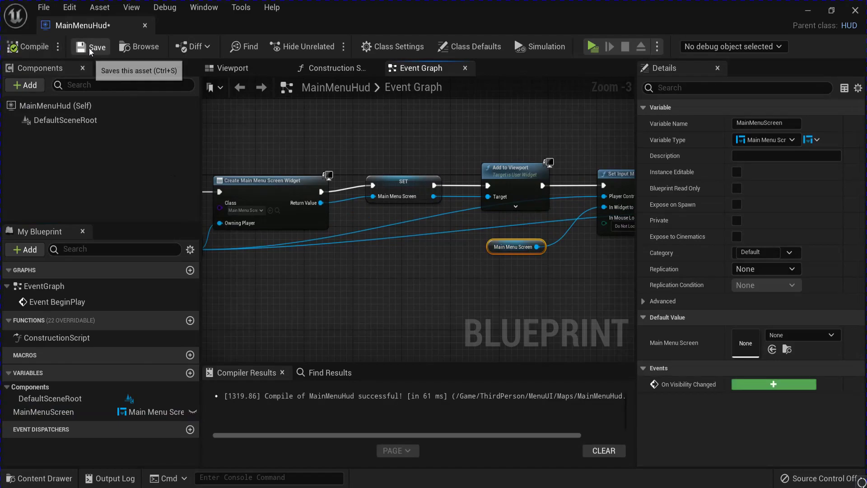
Step: Save the MainMenuHud blueprint
{"action": "left_click", "coordinate": [88, 48]}
{"action": "left_click", "coordinate": [44, 7]}
{"action": "key", "text": "Escape"}
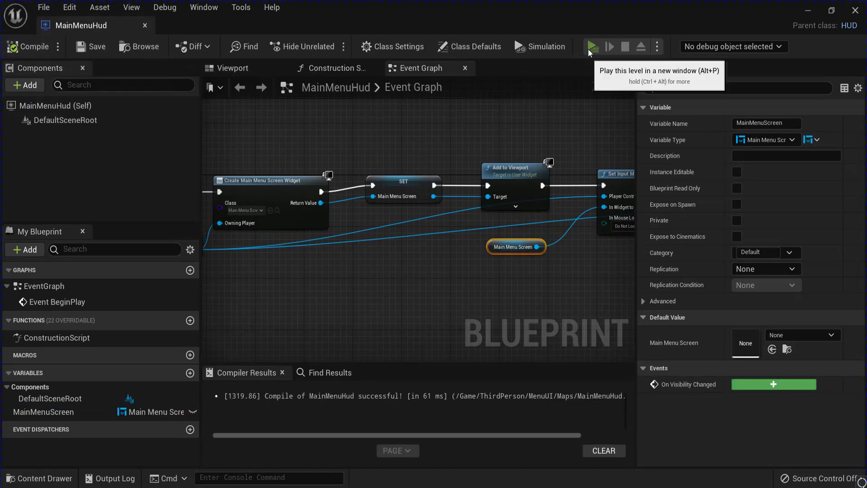
Step: Test-play the menu: Quit Game closes the preview, Play Now starts the level
{"action": "left_click", "coordinate": [588, 48]}
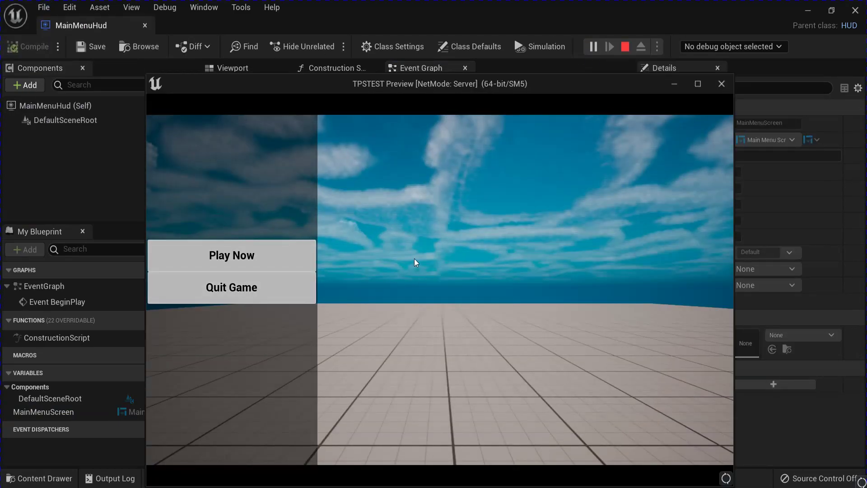
{"action": "left_click", "coordinate": [259, 289]}
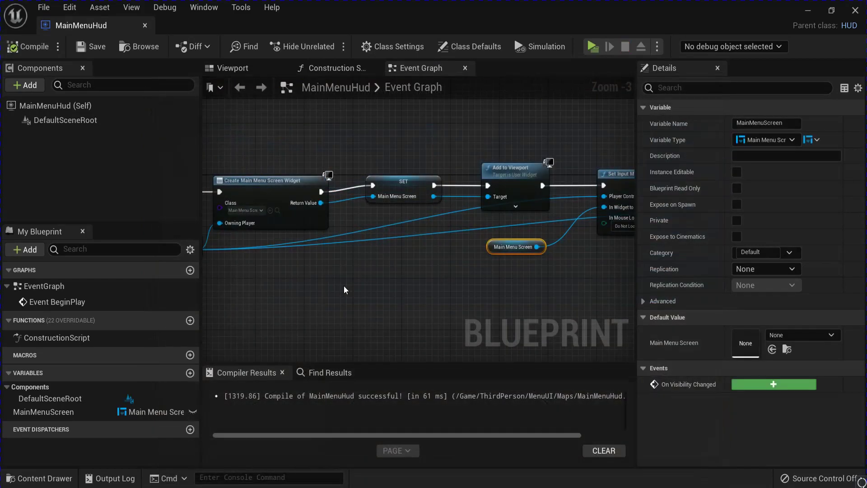
{"action": "left_click", "coordinate": [593, 47]}
{"action": "left_click", "coordinate": [285, 262]}
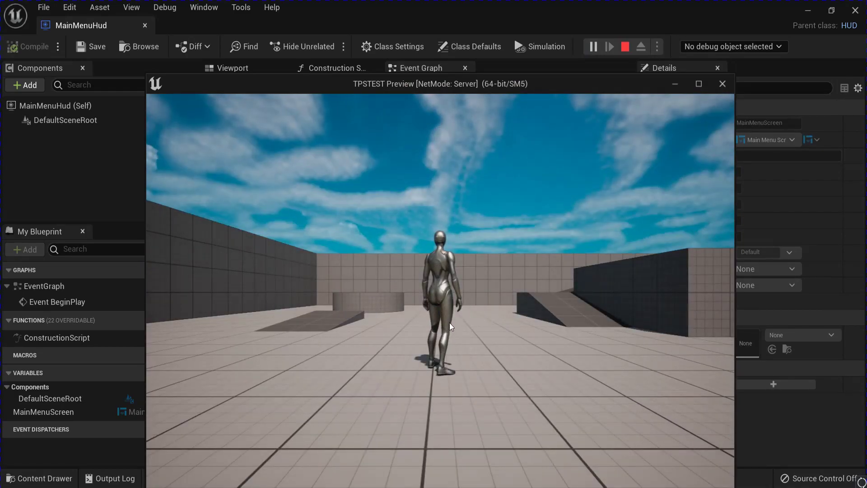
{"action": "key", "text": "Escape"}
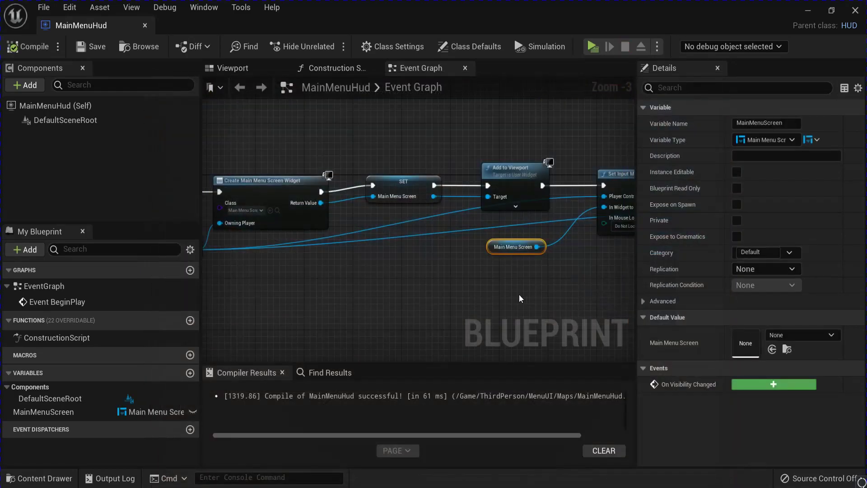
Step: Close the MainMenuHud editor and go to the ThirdPerson Blueprints folder
{"action": "left_click", "coordinate": [447, 305]}
{"action": "left_click", "coordinate": [855, 10]}
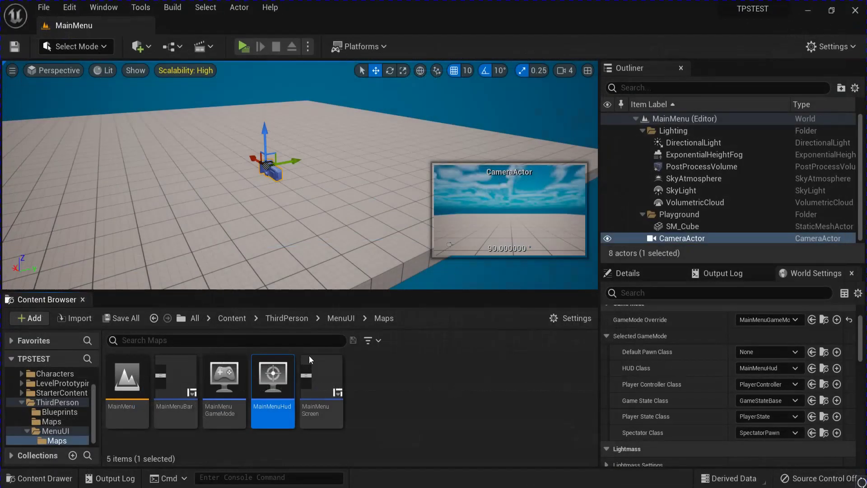
{"action": "left_click", "coordinate": [66, 412]}
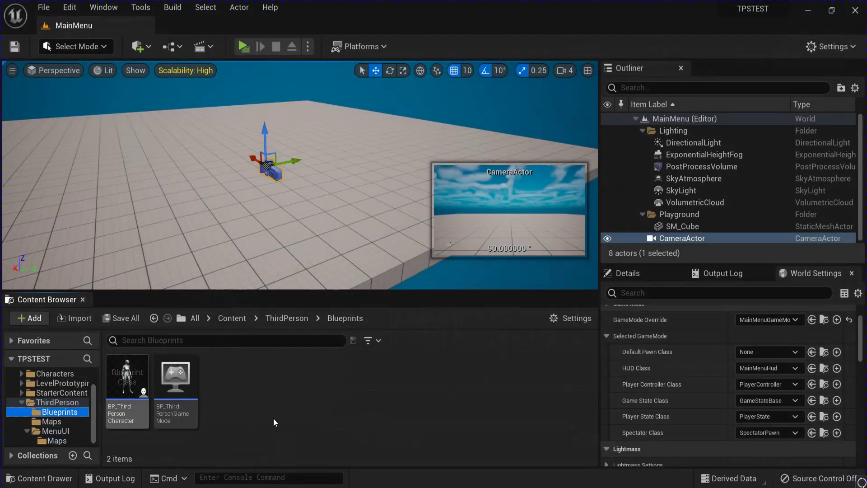
Step: Create a Blueprint class with HUD as parent and name it InGameHUD
{"action": "right_click", "coordinate": [229, 400]}
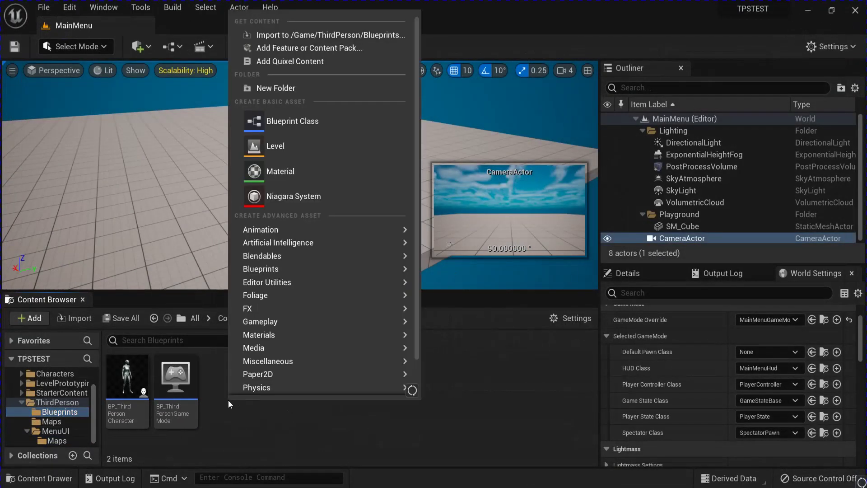
{"action": "left_click", "coordinate": [294, 124]}
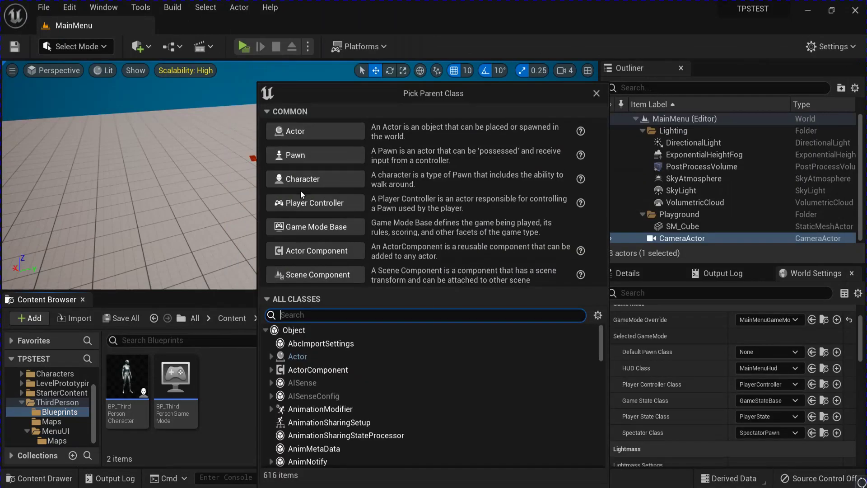
{"action": "type", "text": "hud"}
{"action": "left_click", "coordinate": [304, 357]}
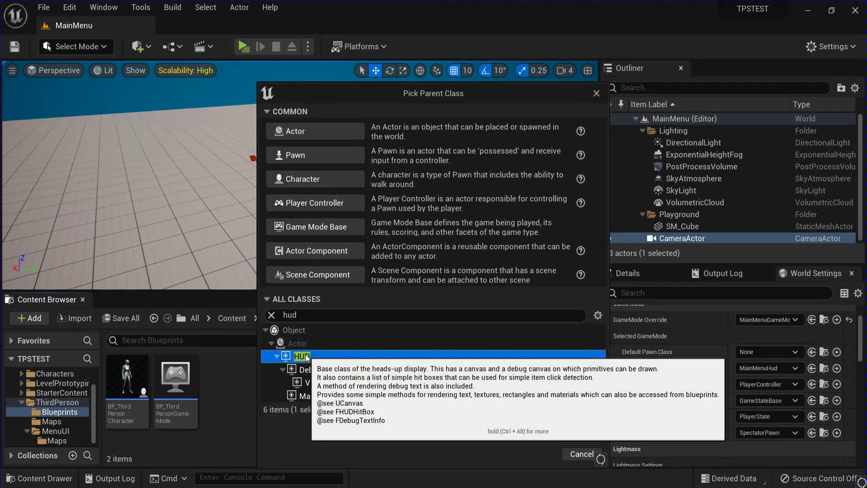
{"action": "left_click", "coordinate": [533, 454]}
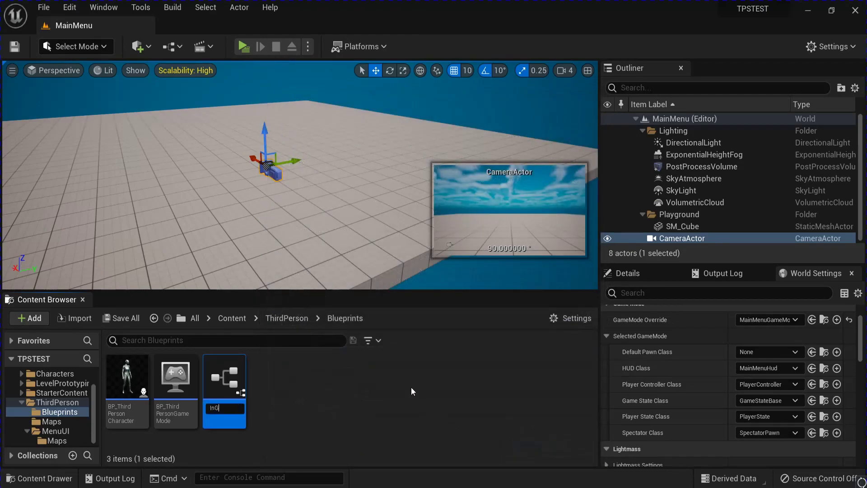
{"action": "type", "text": "InGameHUD"}
{"action": "key", "text": "Return"}
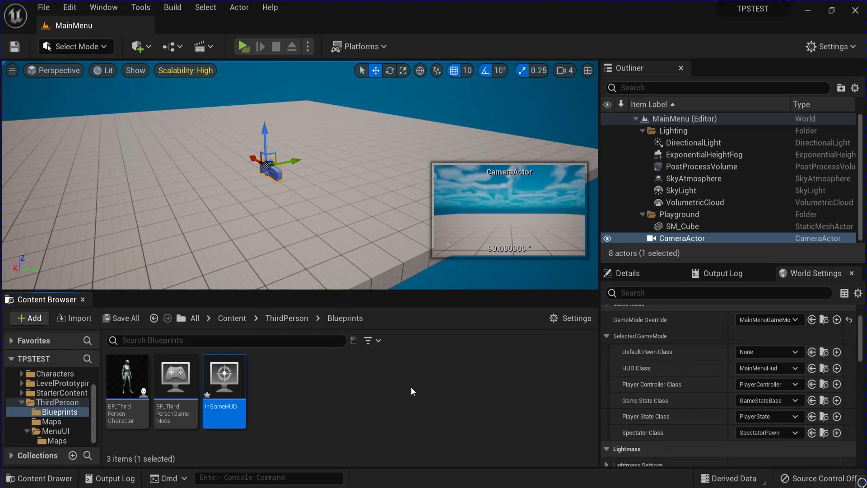
Step: Open the ThirdPersonMap level, saving the new InGameHUD when prompted
{"action": "left_click", "coordinate": [473, 401]}
{"action": "left_click", "coordinate": [51, 421]}
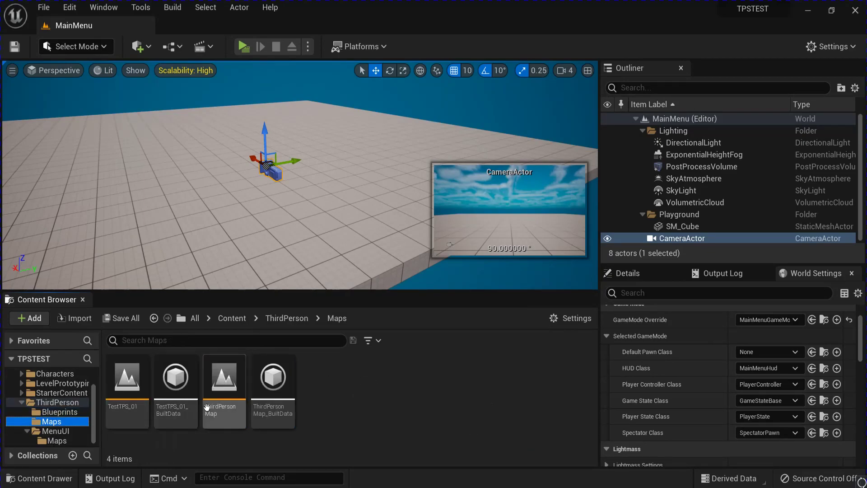
{"action": "left_click", "coordinate": [224, 377]}
{"action": "double_click", "coordinate": [224, 377]}
{"action": "left_click", "coordinate": [451, 385]}
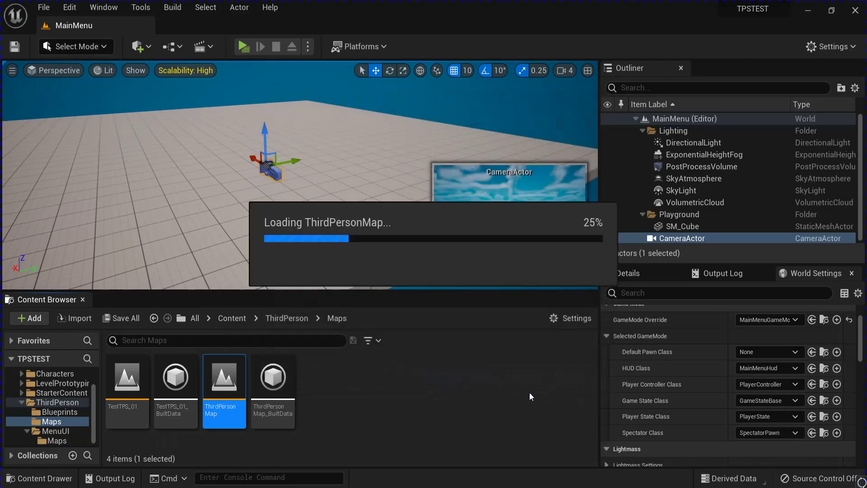
Step: Set the World Settings HUD Class to InGameHUD
{"action": "left_click", "coordinate": [825, 272]}
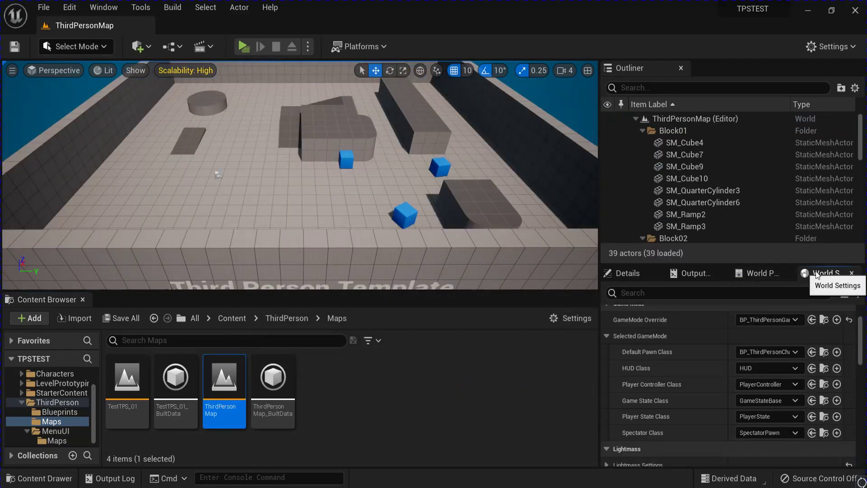
{"action": "left_click", "coordinate": [764, 368]}
{"action": "left_click", "coordinate": [768, 424]}
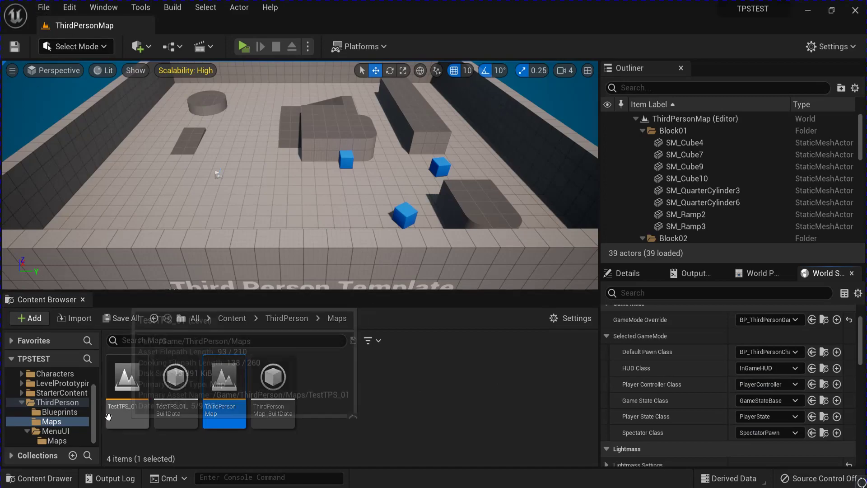
{"action": "left_click", "coordinate": [59, 412]}
Step: Open InGameHUD's event graph and delete the unused ActorBeginOverlap and Tick events
{"action": "double_click", "coordinate": [220, 387]}
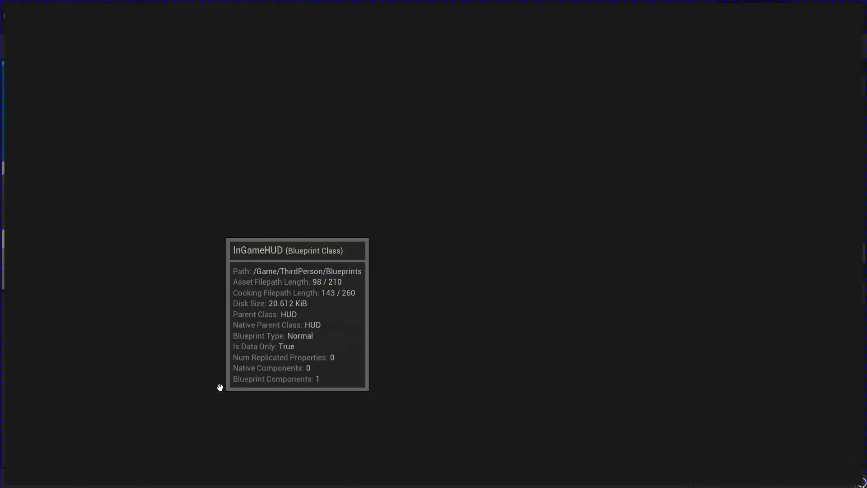
{"action": "left_click", "coordinate": [416, 68]}
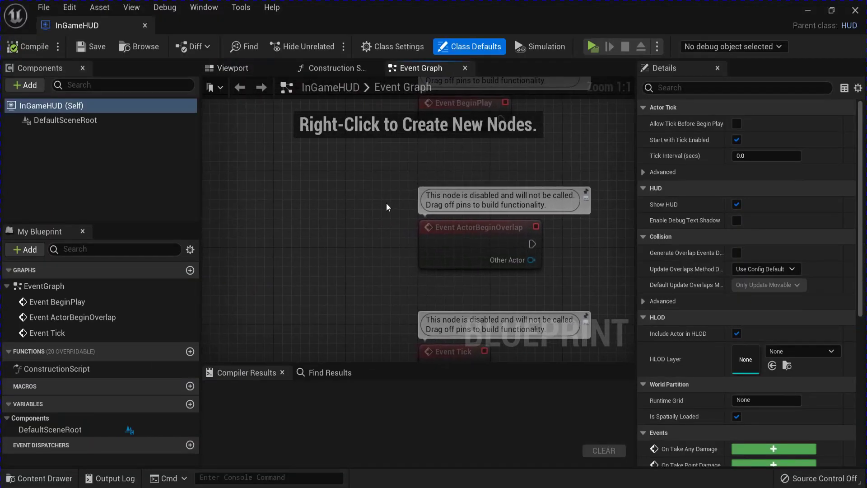
{"action": "left_click_drag", "start_coordinate": [322, 216], "coordinate": [402, 324]}
{"action": "key", "text": "Delete"}
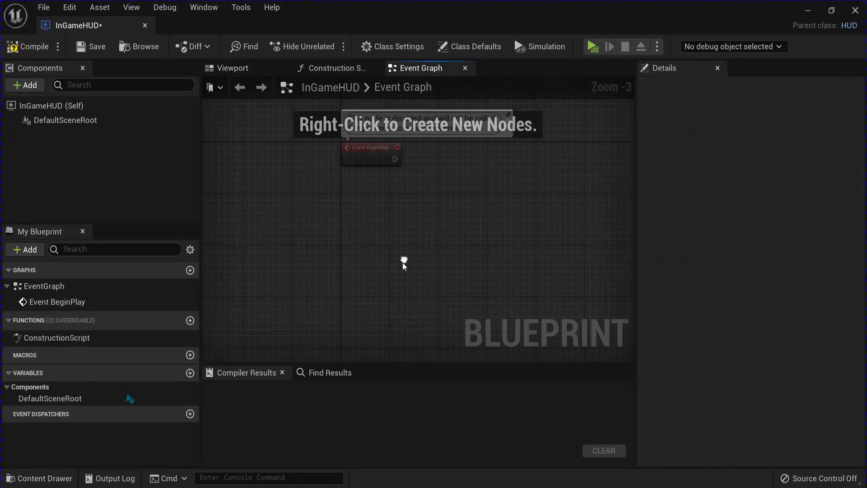
Step: Add Get Player Controller and a Set Show Mouse Cursor node driven by it
{"action": "right_click", "coordinate": [324, 248]}
{"action": "type", "text": "getpl"}
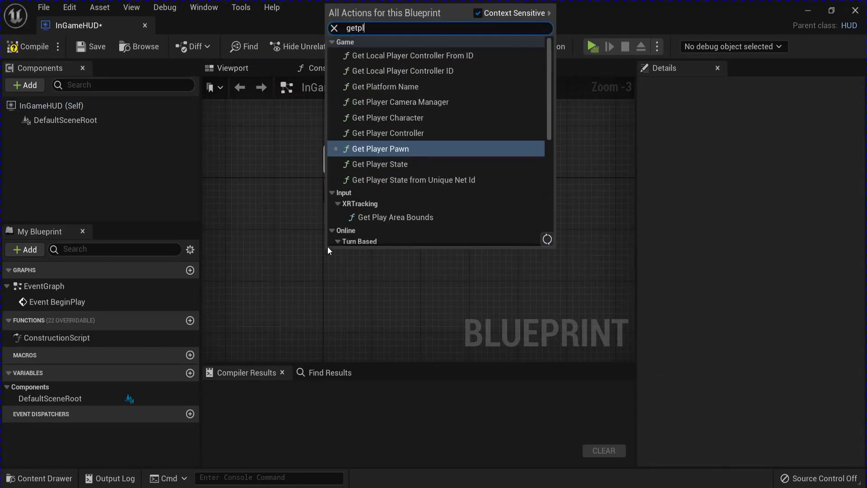
{"action": "left_click", "coordinate": [398, 131]}
{"action": "left_click_drag", "start_coordinate": [366, 258], "coordinate": [325, 256]}
{"action": "right_click_drag", "start_coordinate": [388, 238], "coordinate": [339, 244]}
{"action": "scroll", "coordinate": [339, 244], "scroll_direction": "up", "scroll_amount": 2}
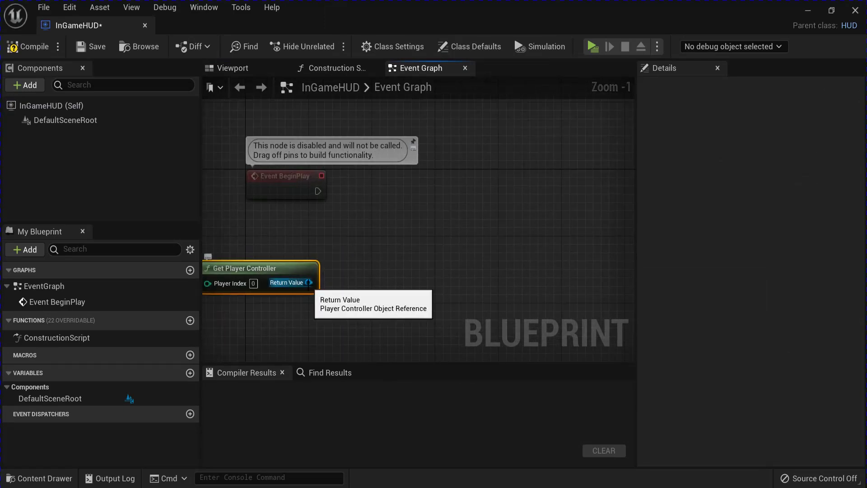
{"action": "left_click_drag", "start_coordinate": [309, 282], "coordinate": [402, 241]}
{"action": "type", "text": "setsh"}
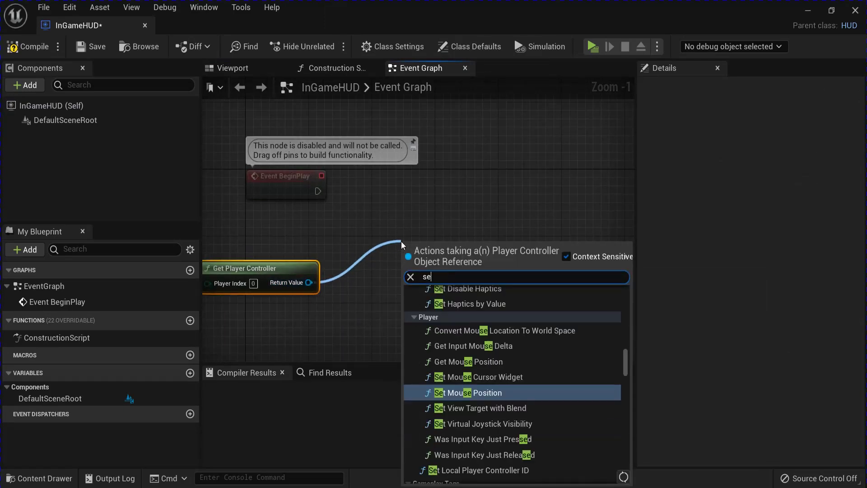
{"action": "left_click", "coordinate": [477, 315]}
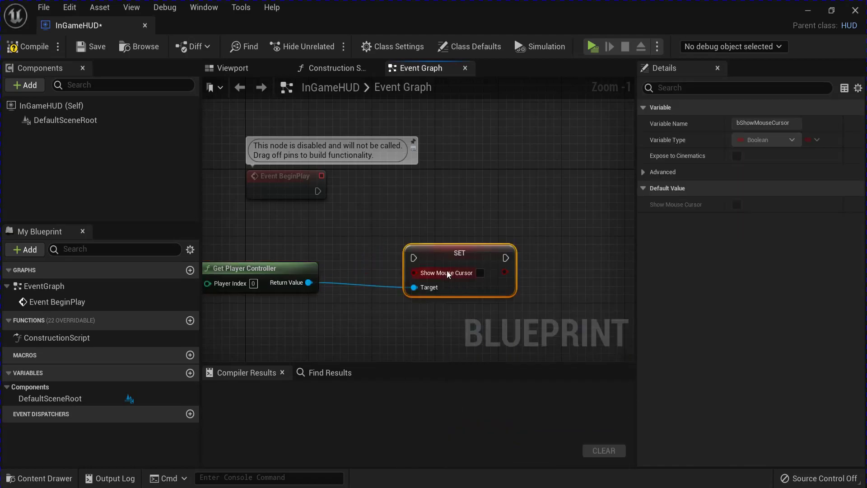
{"action": "left_click_drag", "start_coordinate": [446, 270], "coordinate": [538, 194]}
Step: Add Set Input Mode Game Only, wired from BeginPlay into the cursor SET node
{"action": "left_click_drag", "start_coordinate": [309, 283], "coordinate": [372, 238]}
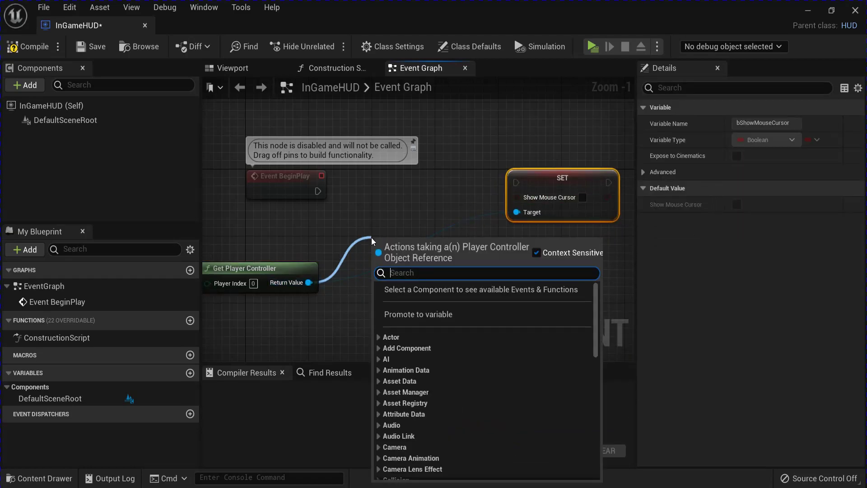
{"action": "type", "text": "setin"}
{"action": "left_click", "coordinate": [445, 369]}
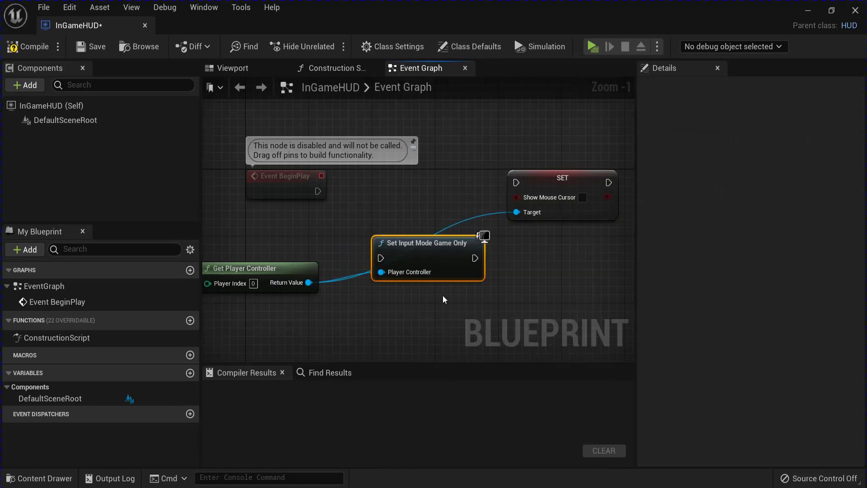
{"action": "left_click_drag", "start_coordinate": [429, 246], "coordinate": [426, 182]}
{"action": "left_click_drag", "start_coordinate": [319, 190], "coordinate": [380, 199]}
{"action": "key", "text": "q"}
{"action": "left_click_drag", "start_coordinate": [474, 190], "coordinate": [580, 186]}
Step: Compile InGameHUD, save all, and start a play test
{"action": "left_click", "coordinate": [27, 46]}
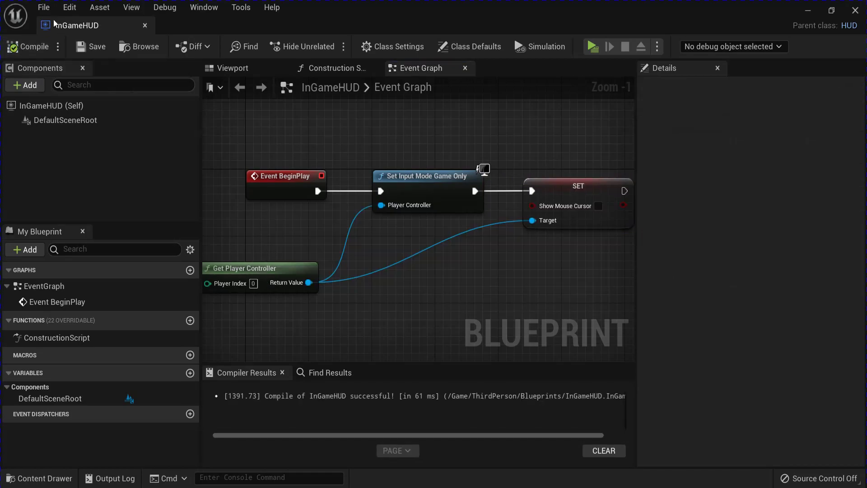
{"action": "left_click", "coordinate": [43, 7]}
{"action": "left_click", "coordinate": [68, 66]}
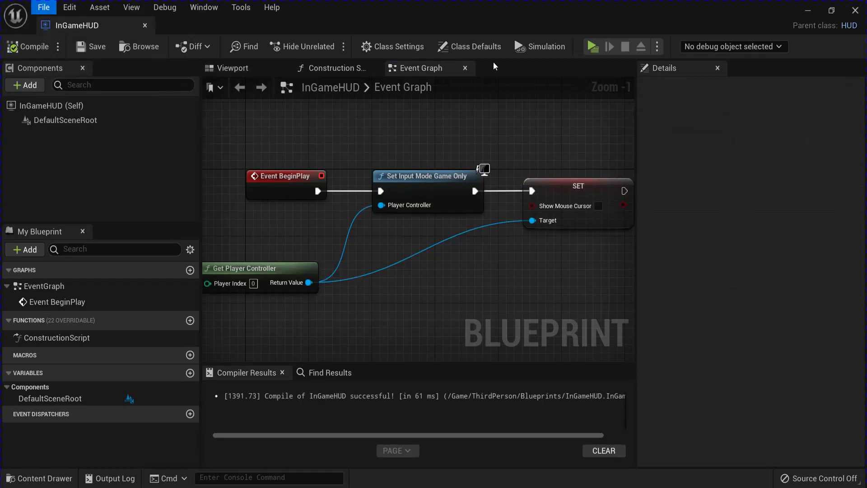
{"action": "left_click", "coordinate": [592, 46]}
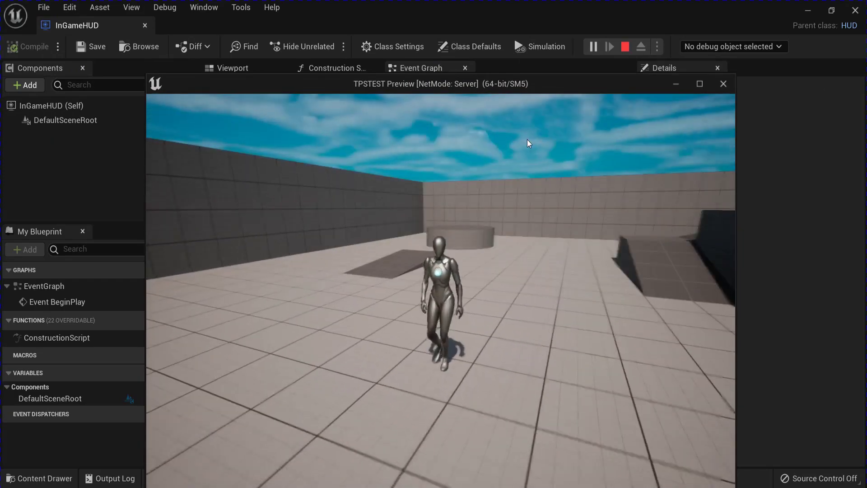
Step: End the test, close the blueprint, and open the MenuUI/Maps MainMenu level
{"action": "key", "text": "Escape"}
{"action": "left_click", "coordinate": [855, 10]}
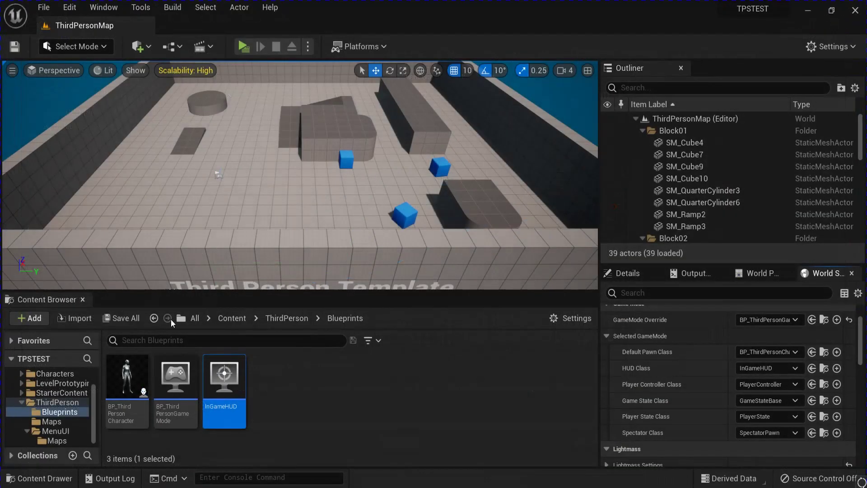
{"action": "left_click", "coordinate": [51, 421]}
{"action": "left_click", "coordinate": [57, 440]}
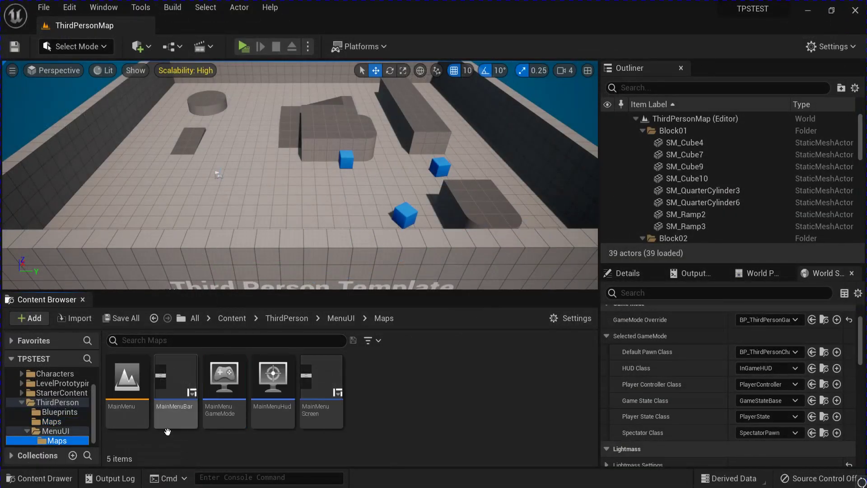
{"action": "left_click", "coordinate": [129, 389]}
{"action": "double_click", "coordinate": [131, 392]}
Step: Test Quit Game and Play Now in play previews, then open the MainMenuBar widget
{"action": "left_click", "coordinate": [244, 46]}
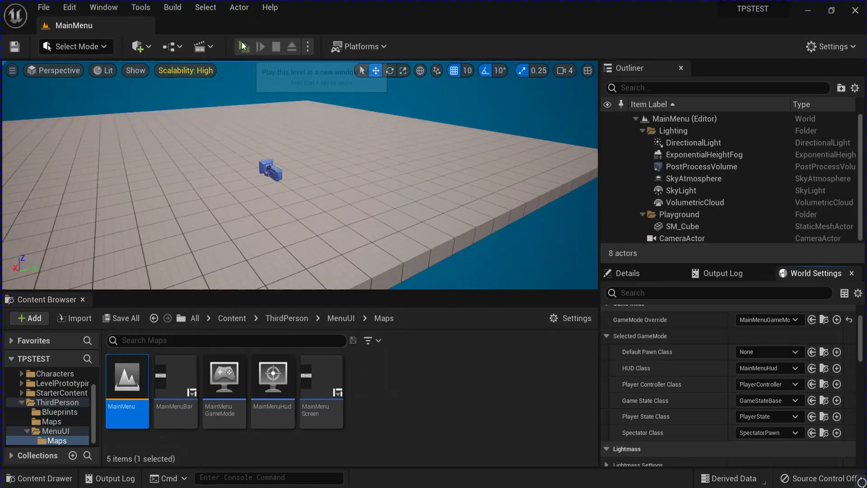
{"action": "left_click", "coordinate": [233, 298]}
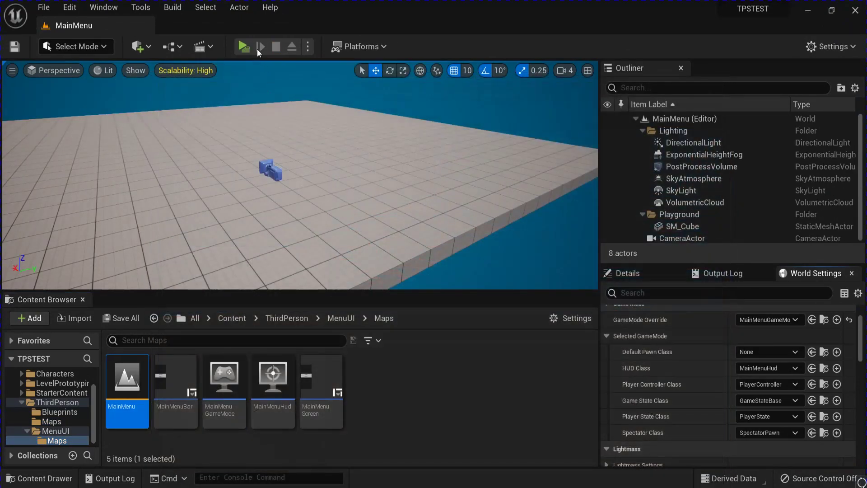
{"action": "left_click", "coordinate": [245, 48]}
{"action": "left_click", "coordinate": [230, 264]}
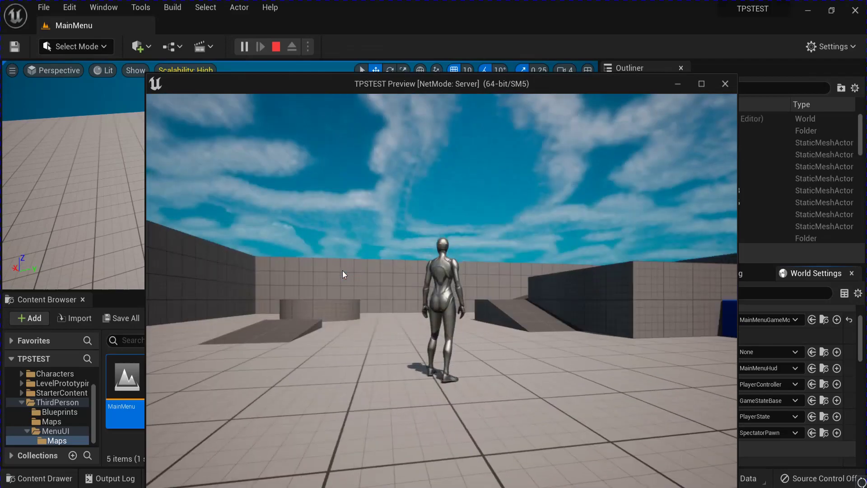
{"action": "key", "text": "w"}
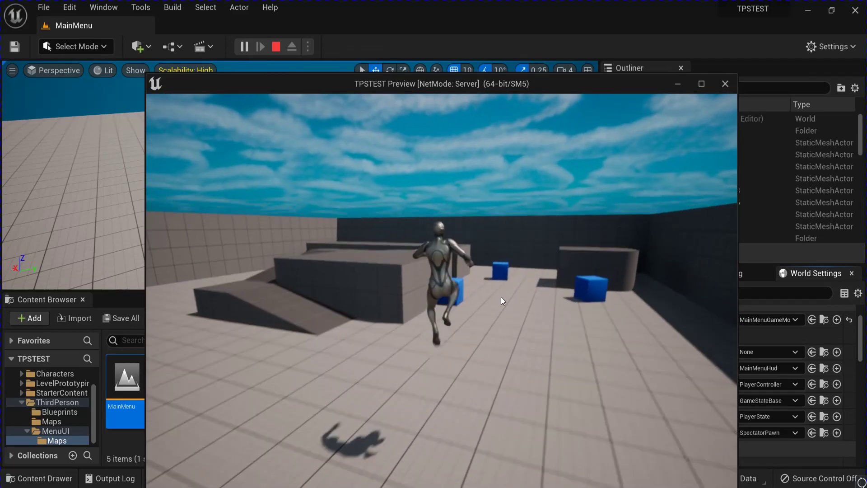
{"action": "key", "text": "s"}
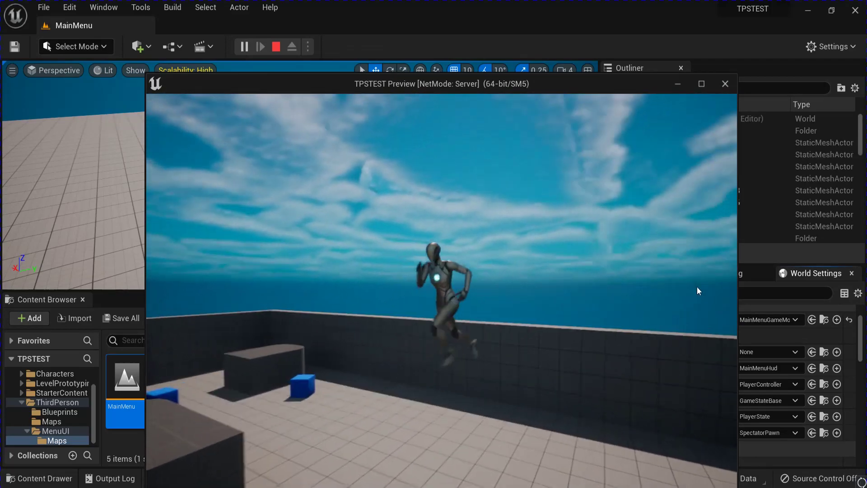
{"action": "key", "text": "Escape"}
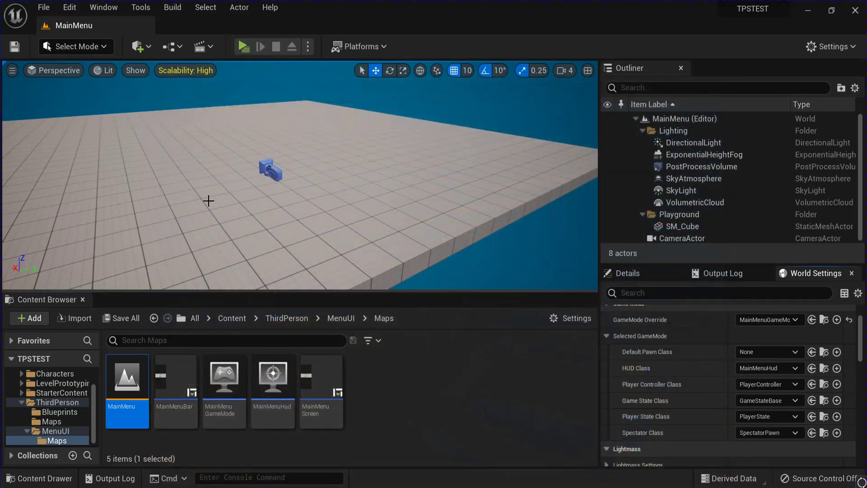
{"action": "left_click", "coordinate": [243, 46]}
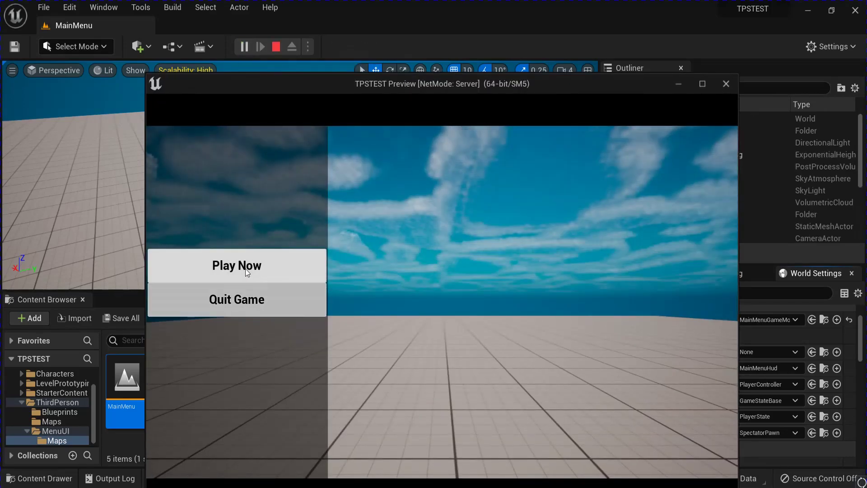
{"action": "left_click", "coordinate": [276, 46]}
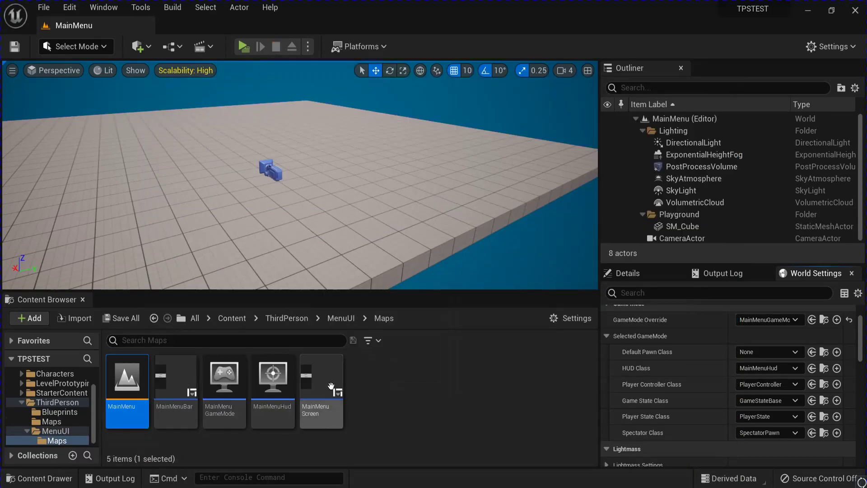
{"action": "double_click", "coordinate": [169, 381]}
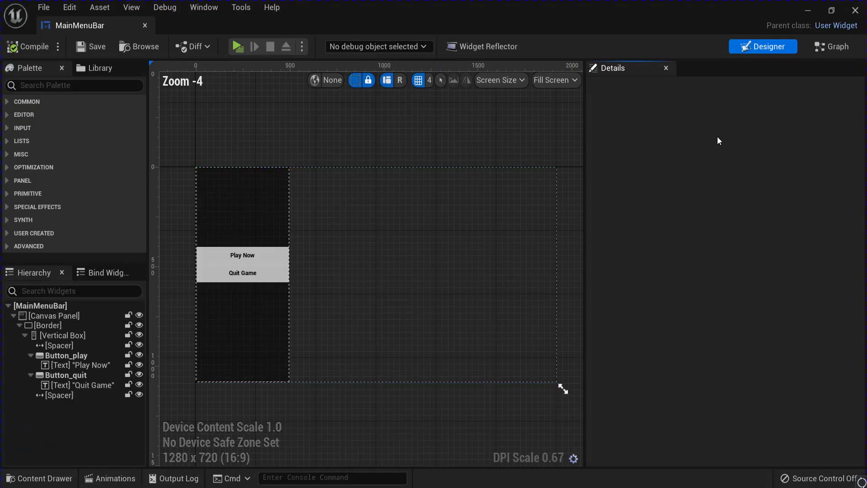
Step: With the Play Now text selected, create a new widget animation named HoverAnim
{"action": "left_click", "coordinate": [243, 256]}
{"action": "scroll", "coordinate": [243, 257], "scroll_direction": "up", "scroll_amount": 3}
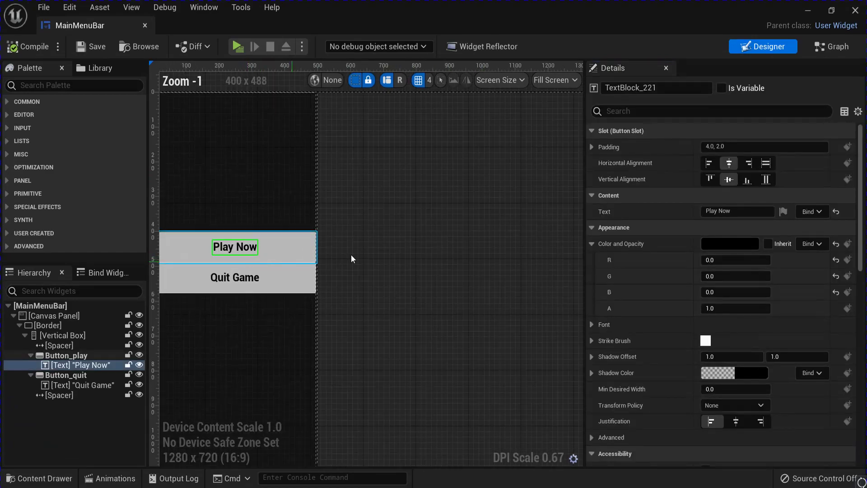
{"action": "left_click", "coordinate": [110, 478]}
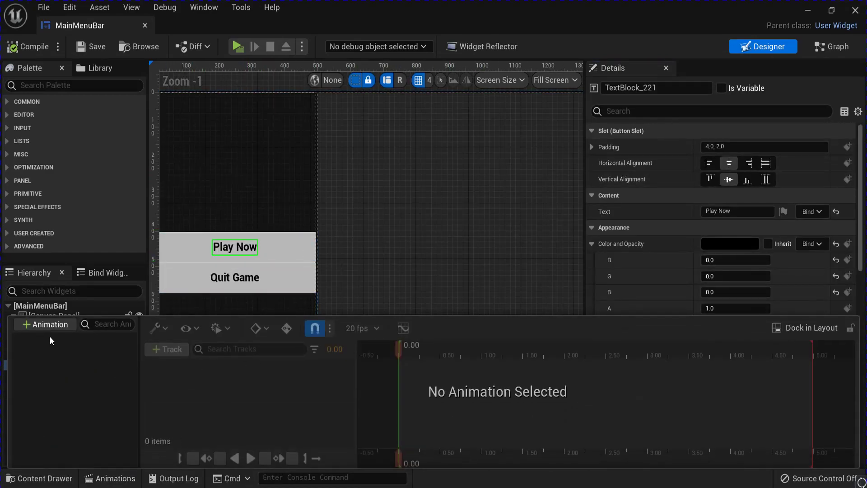
{"action": "left_click", "coordinate": [45, 324]}
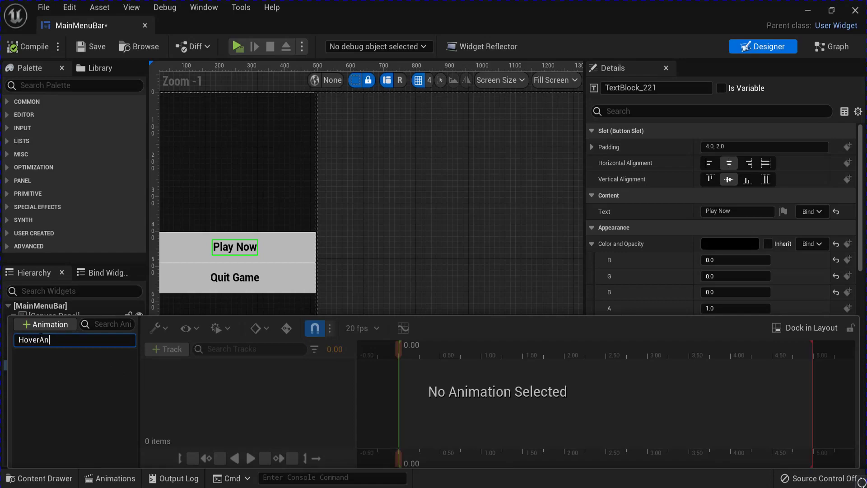
{"action": "key", "text": "Return"}
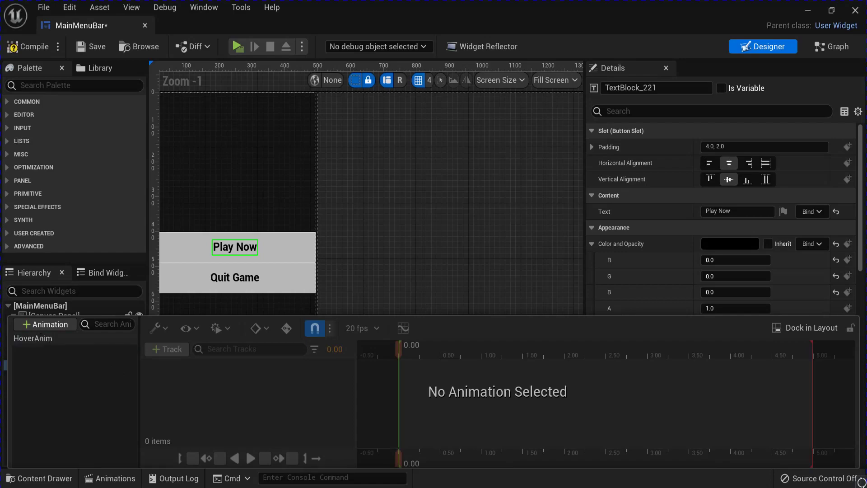
{"action": "left_click", "coordinate": [62, 339]}
Step: Add a Transform track for the Play Now text (TextBlock_221) to HoverAnim
{"action": "left_click", "coordinate": [170, 348]}
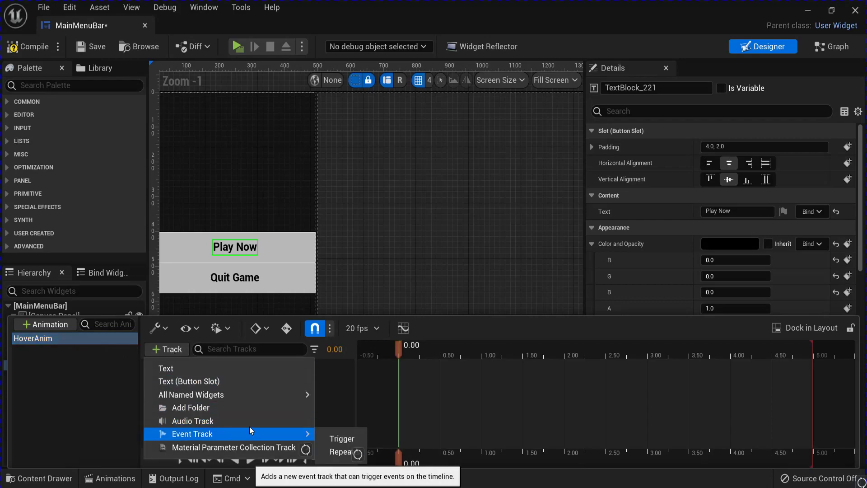
{"action": "left_click", "coordinate": [210, 368]}
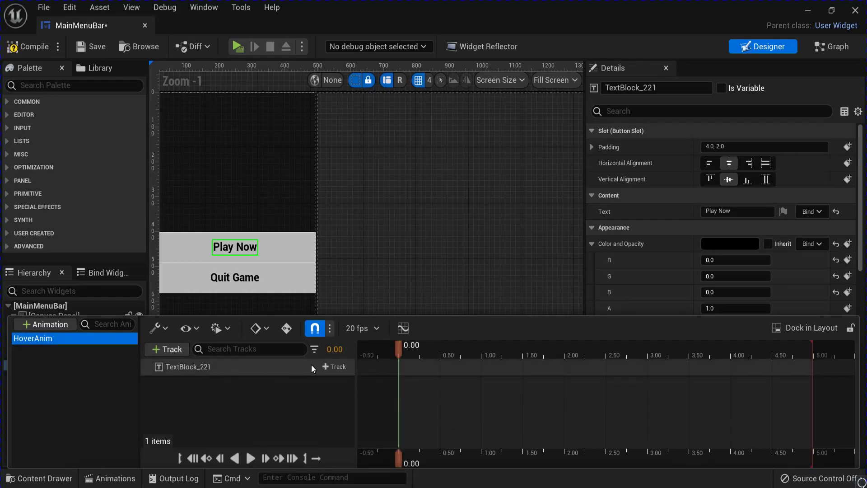
{"action": "left_click", "coordinate": [327, 366]}
{"action": "left_click", "coordinate": [348, 322]}
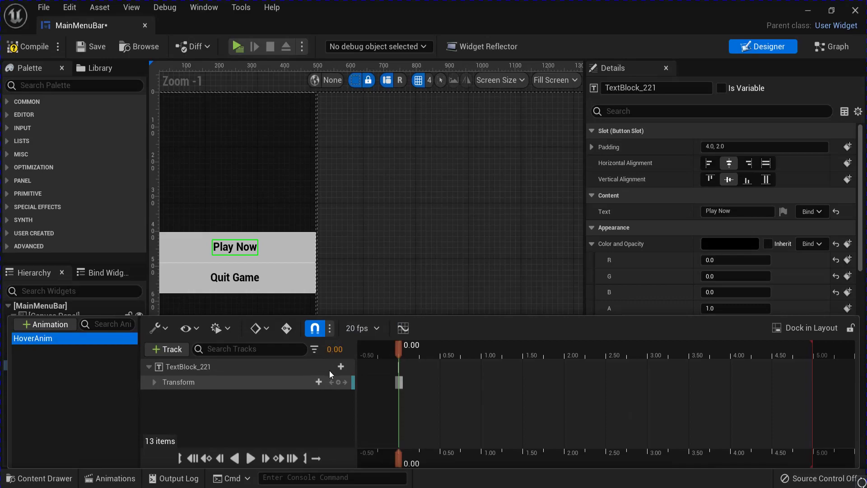
{"action": "left_click", "coordinate": [155, 382]}
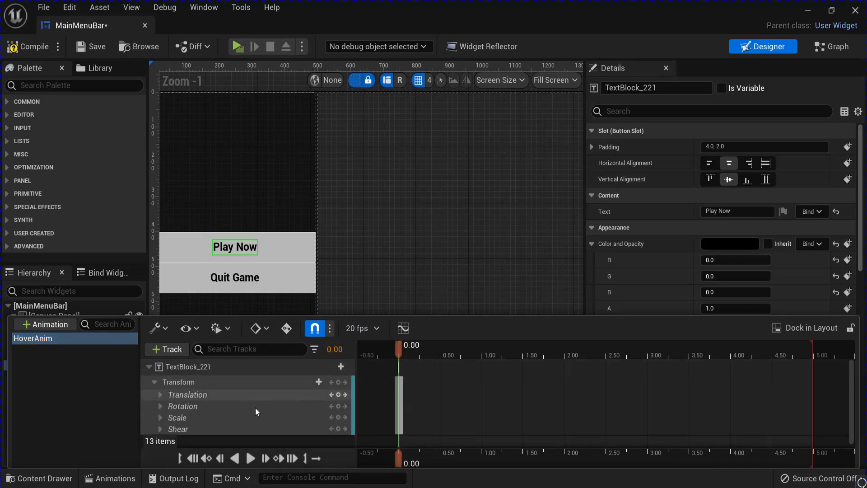
Step: Key Scale X and Y at 1.25 at 0.15 seconds, then compile
{"action": "left_click", "coordinate": [335, 429]}
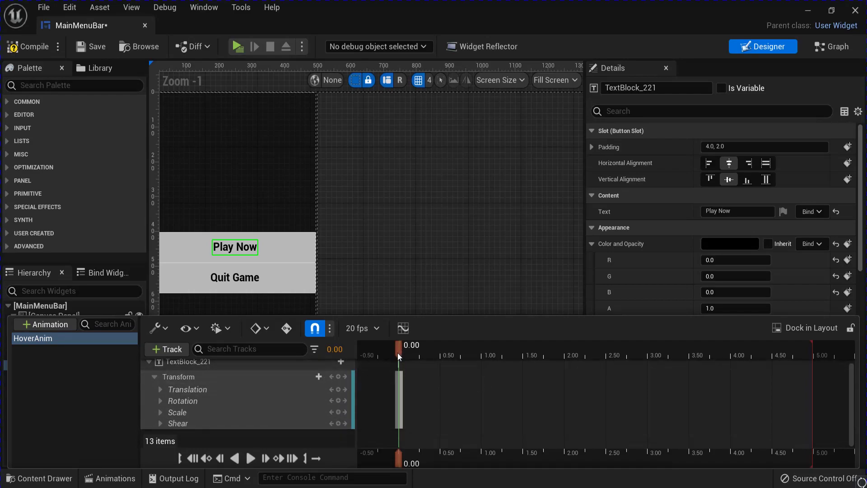
{"action": "left_click", "coordinate": [411, 357]}
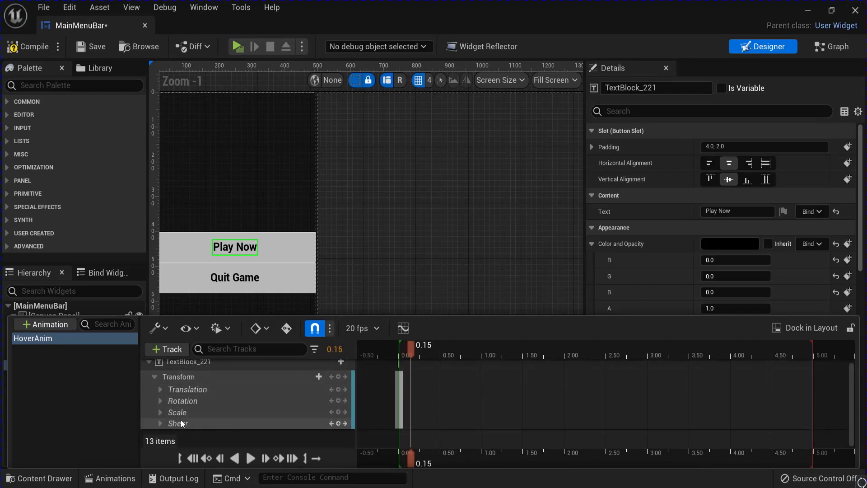
{"action": "left_click", "coordinate": [160, 412]}
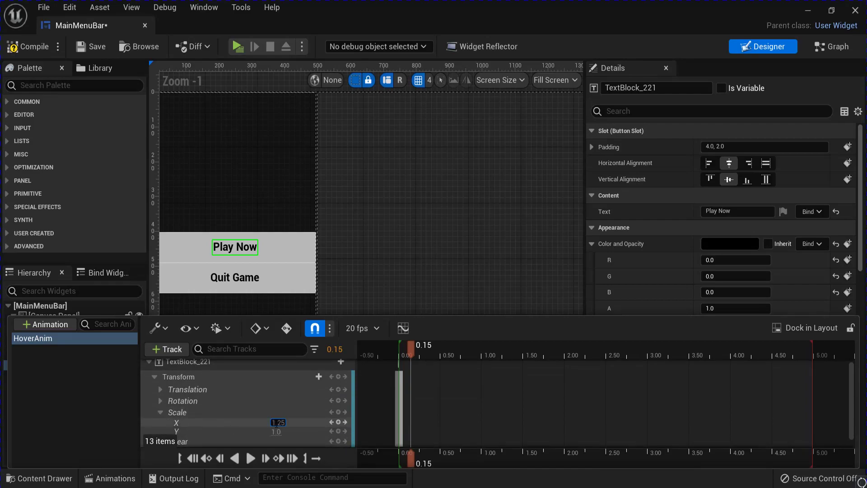
{"action": "key", "text": "Tab"}
{"action": "type", "text": "1.25"}
{"action": "key", "text": "Return"}
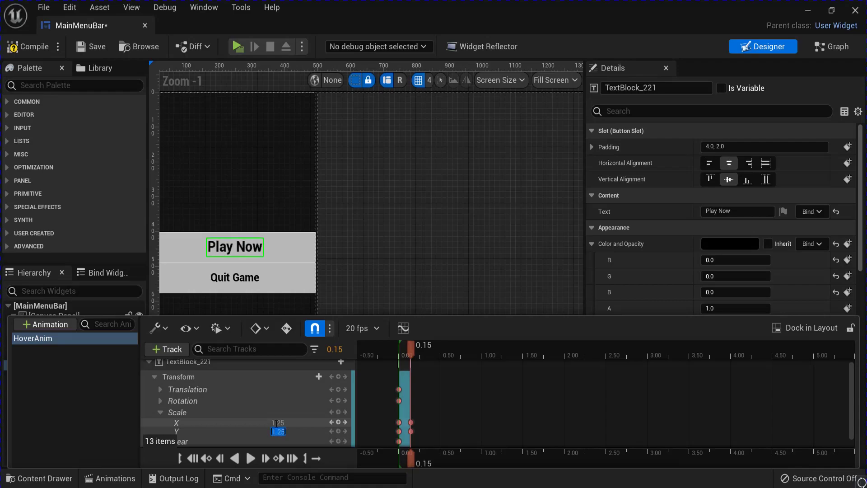
{"action": "left_click", "coordinate": [338, 378]}
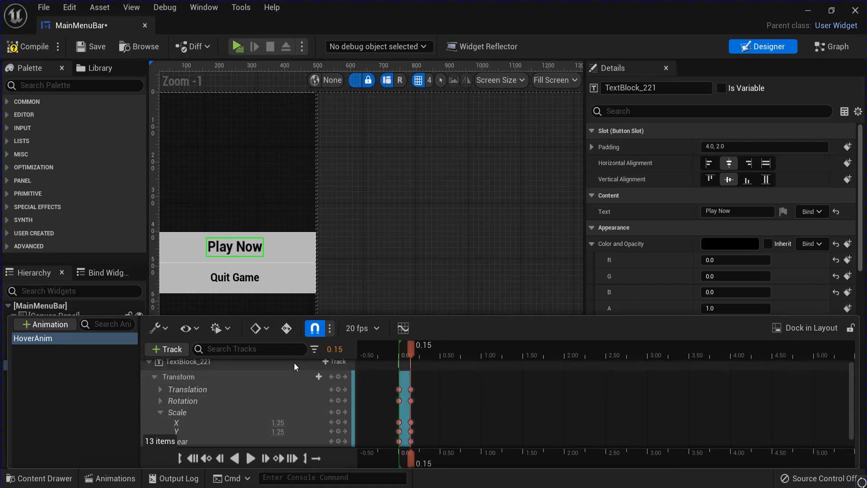
{"action": "left_click", "coordinate": [14, 53]}
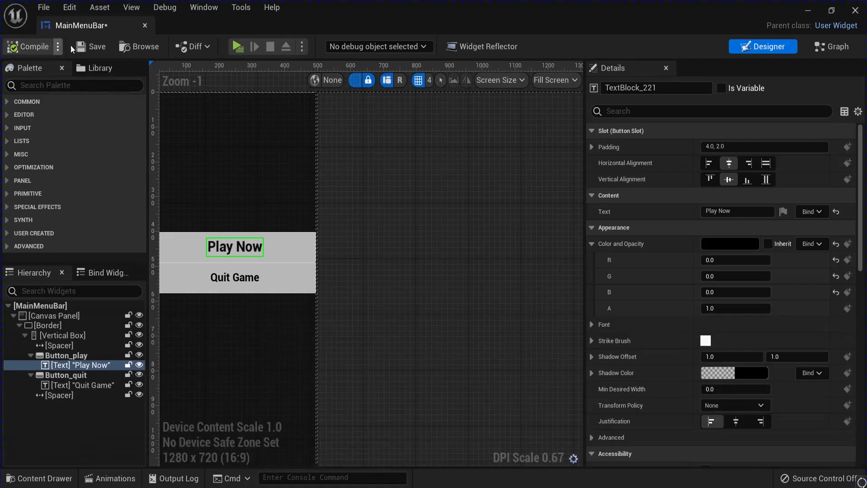
Step: Save the widget and add On Hovered and On Unhovered events for Button_play
{"action": "left_click", "coordinate": [91, 47]}
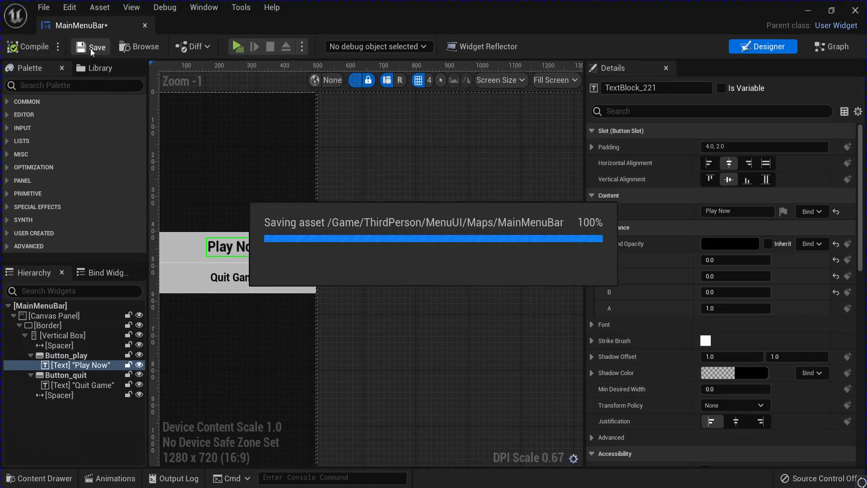
{"action": "left_click", "coordinate": [837, 47]}
{"action": "right_click_drag", "start_coordinate": [616, 221], "coordinate": [604, 199]}
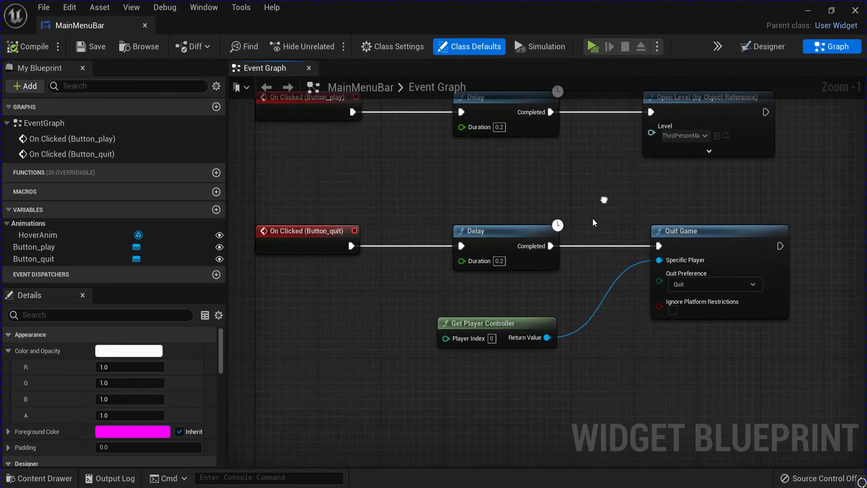
{"action": "scroll", "coordinate": [595, 203], "scroll_direction": "down", "scroll_amount": 3}
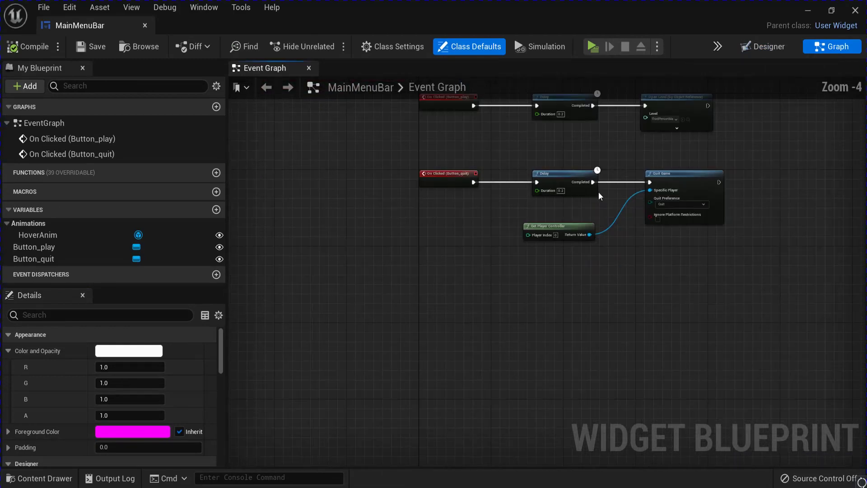
{"action": "left_click", "coordinate": [50, 248]}
{"action": "scroll", "coordinate": [67, 359], "scroll_direction": "down", "scroll_amount": 2}
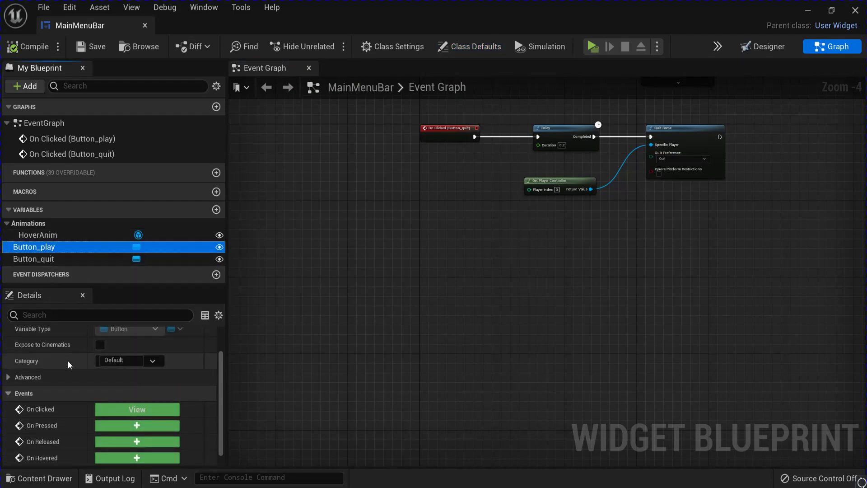
{"action": "scroll", "coordinate": [123, 432], "scroll_direction": "down", "scroll_amount": 1}
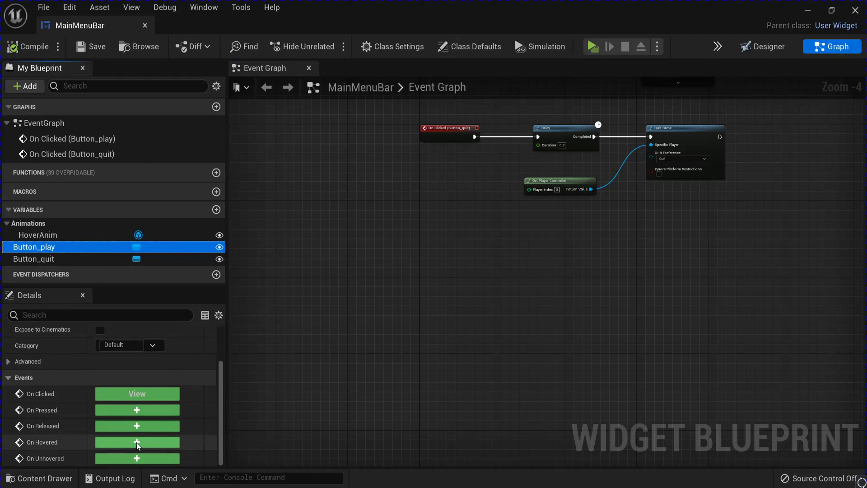
{"action": "left_click", "coordinate": [136, 443]}
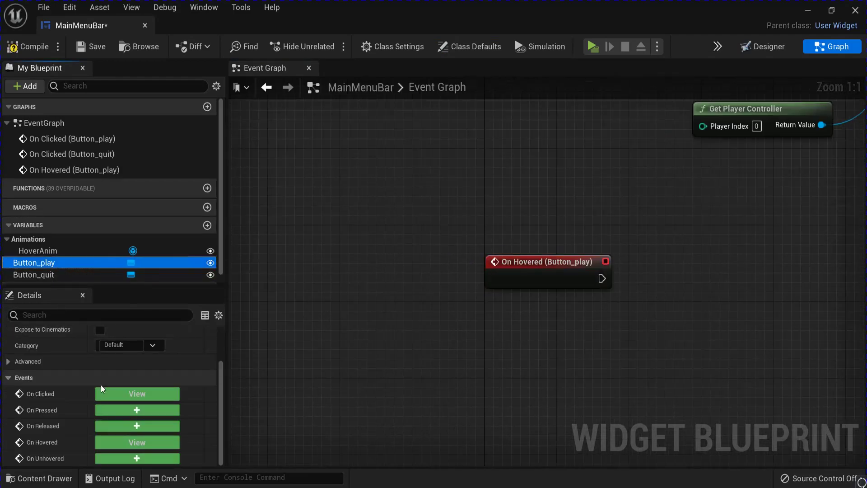
{"action": "left_click", "coordinate": [137, 458]}
Step: Add a HoverAnim reference feeding a Play Animation Forward node
{"action": "right_click_drag", "start_coordinate": [562, 231], "coordinate": [424, 314]}
{"action": "left_click_drag", "start_coordinate": [38, 265], "coordinate": [333, 298]}
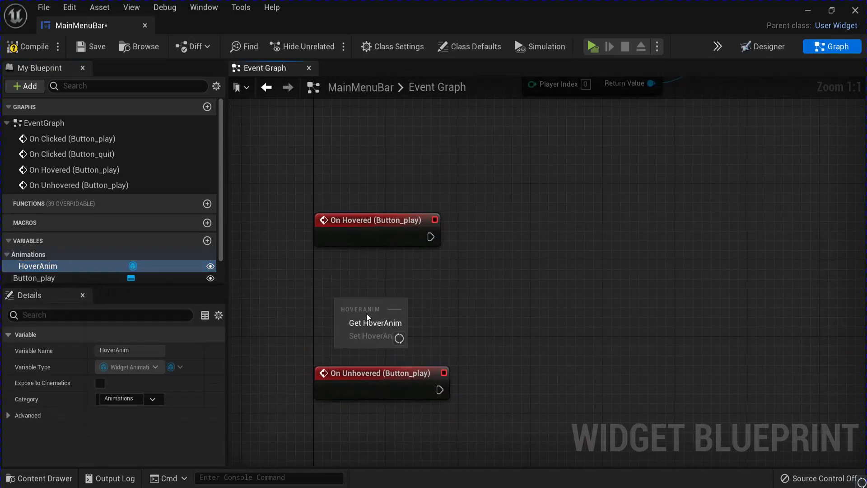
{"action": "left_click", "coordinate": [369, 317]}
{"action": "left_click_drag", "start_coordinate": [394, 309], "coordinate": [484, 278]}
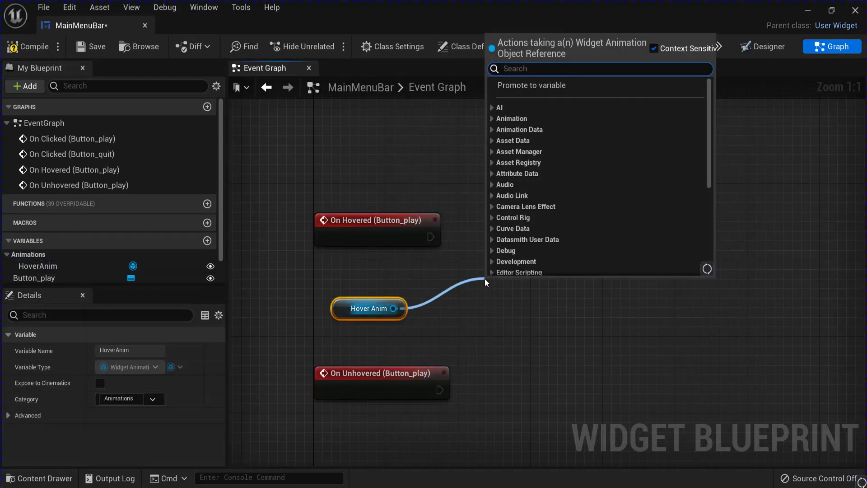
{"action": "type", "text": "play"}
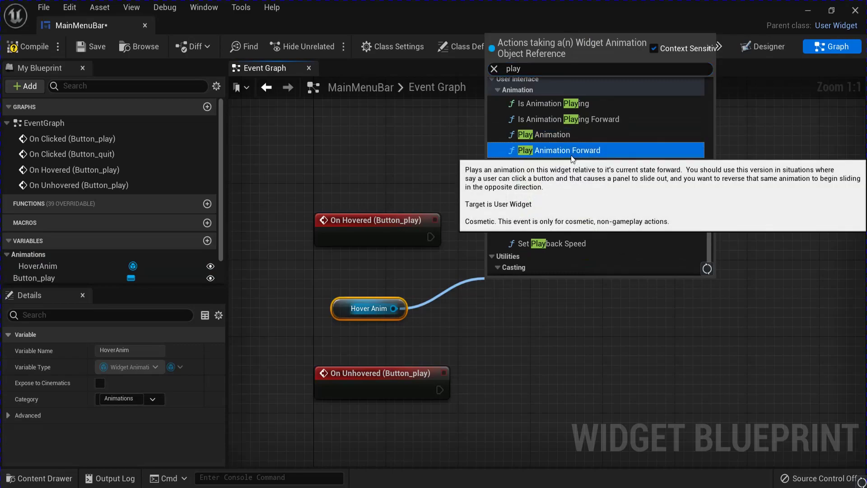
{"action": "left_click", "coordinate": [559, 149]}
{"action": "left_click_drag", "start_coordinate": [559, 291], "coordinate": [602, 209]}
Step: Add Play Animation Reverse for HoverAnim; wire On Unhovered to reverse, On Hovered to forward
{"action": "left_click_drag", "start_coordinate": [400, 309], "coordinate": [556, 353]}
{"action": "type", "text": "play"}
{"action": "left_click", "coordinate": [569, 244]}
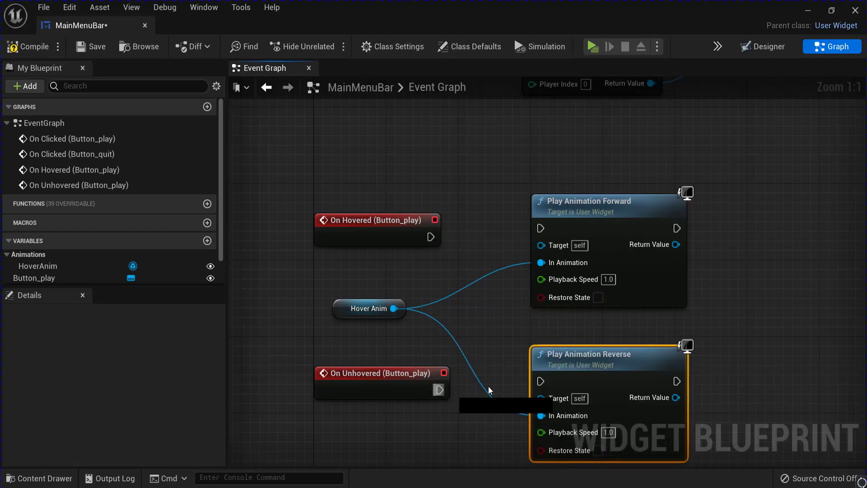
{"action": "left_click_drag", "start_coordinate": [540, 381], "coordinate": [439, 389]}
{"action": "left_click_drag", "start_coordinate": [588, 356], "coordinate": [596, 365]}
{"action": "left_click_drag", "start_coordinate": [429, 237], "coordinate": [540, 228]}
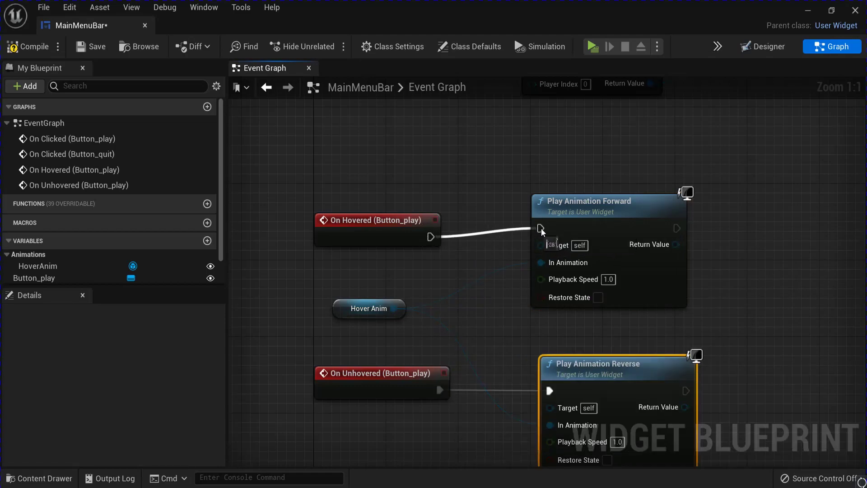
{"action": "scroll", "coordinate": [574, 225], "scroll_direction": "down", "scroll_amount": 2}
Step: Compile the widget blueprint and save all
{"action": "left_click", "coordinate": [23, 50]}
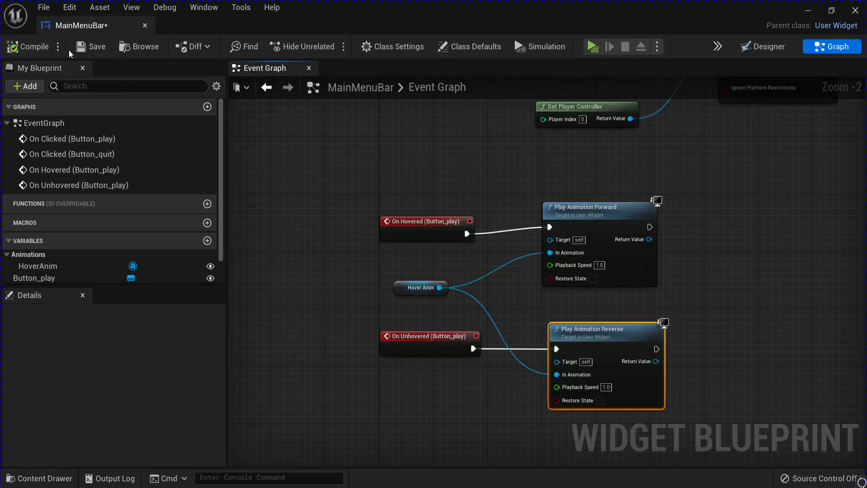
{"action": "left_click", "coordinate": [51, 11]}
{"action": "left_click", "coordinate": [72, 67]}
Step: Close the widget editor, preview the menu, exit via Quit Game, and save all
{"action": "left_click", "coordinate": [855, 10]}
{"action": "left_click", "coordinate": [244, 46]}
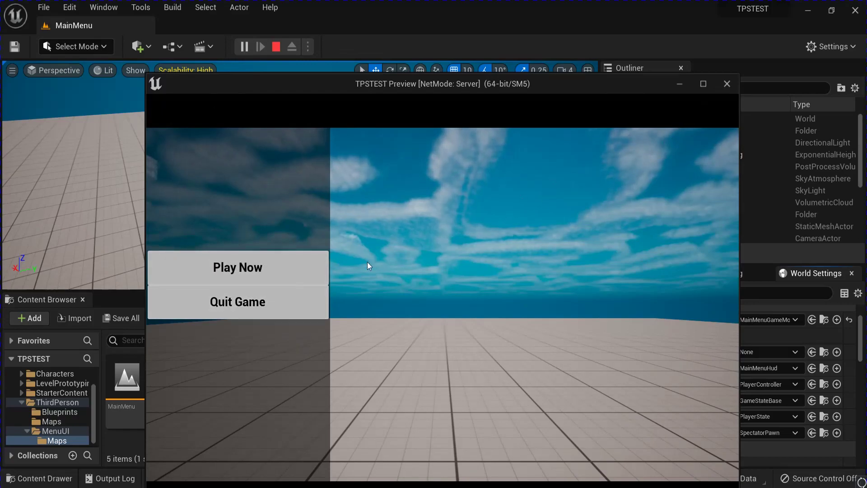
{"action": "left_click", "coordinate": [254, 307]}
{"action": "left_click", "coordinate": [44, 9]}
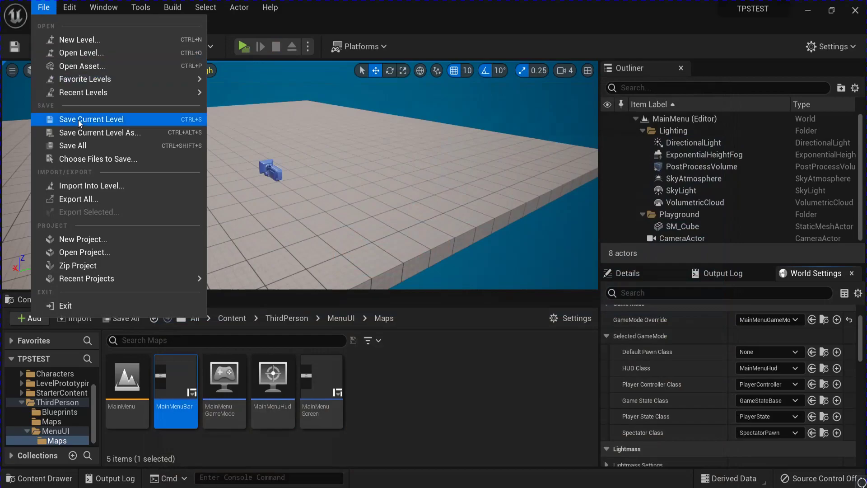